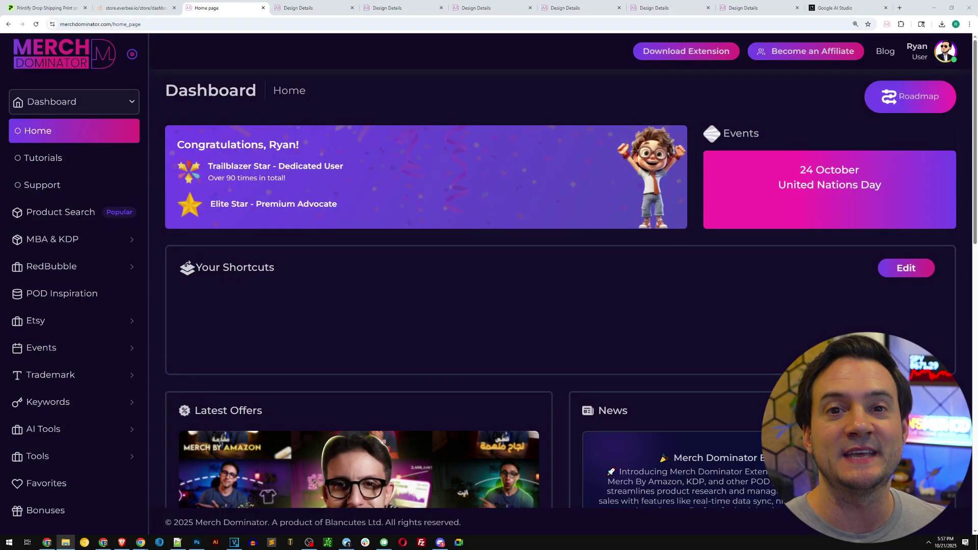
- Expand the MBA & KDP section in the sidebar to list its research tools
{"action": "left_click", "coordinate": [51, 239]}
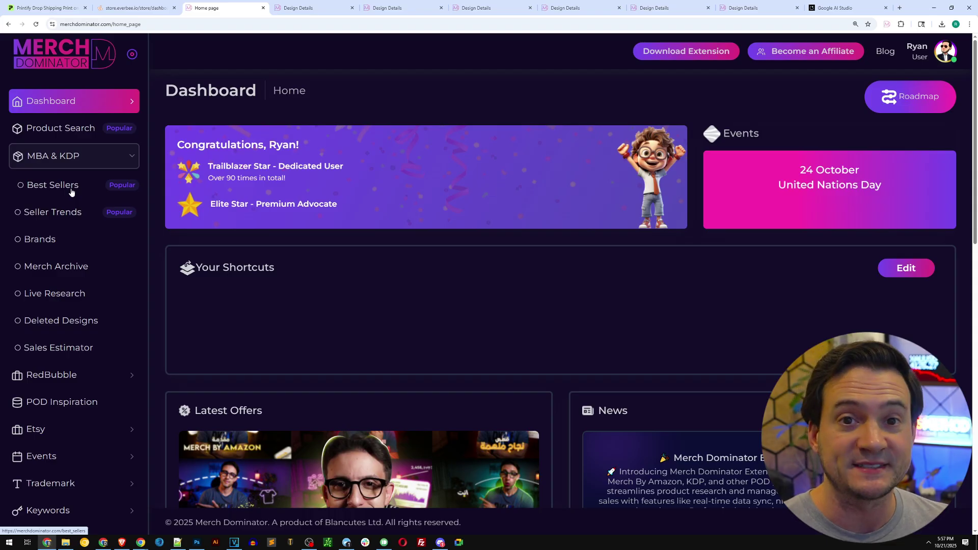
- Search Best Sellers for 'Thanksgiving' US Standard T-Shirts, matching the keyword In Title
{"action": "left_click", "coordinate": [57, 191]}
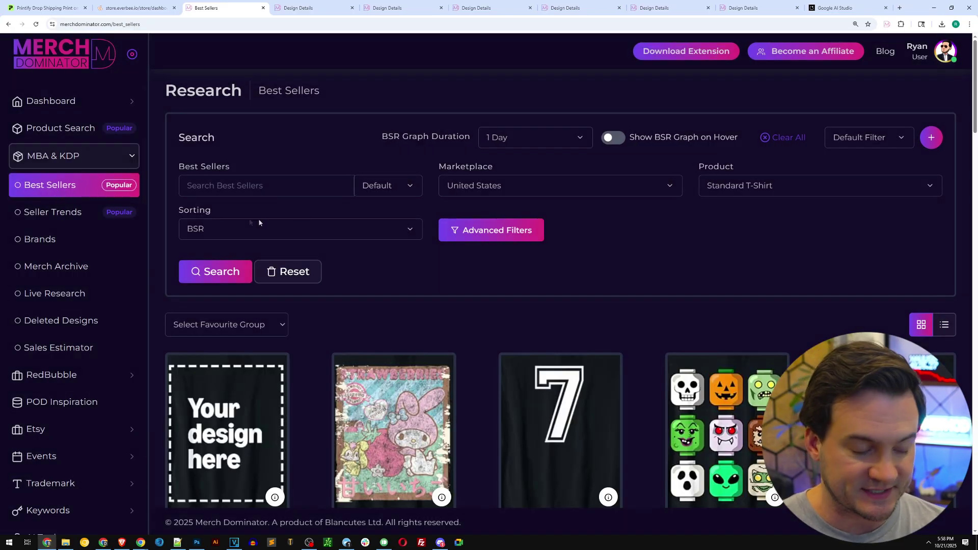
{"action": "key", "text": "Print"}
{"action": "left_click_drag", "start_coordinate": [183, 209], "coordinate": [471, 268]}
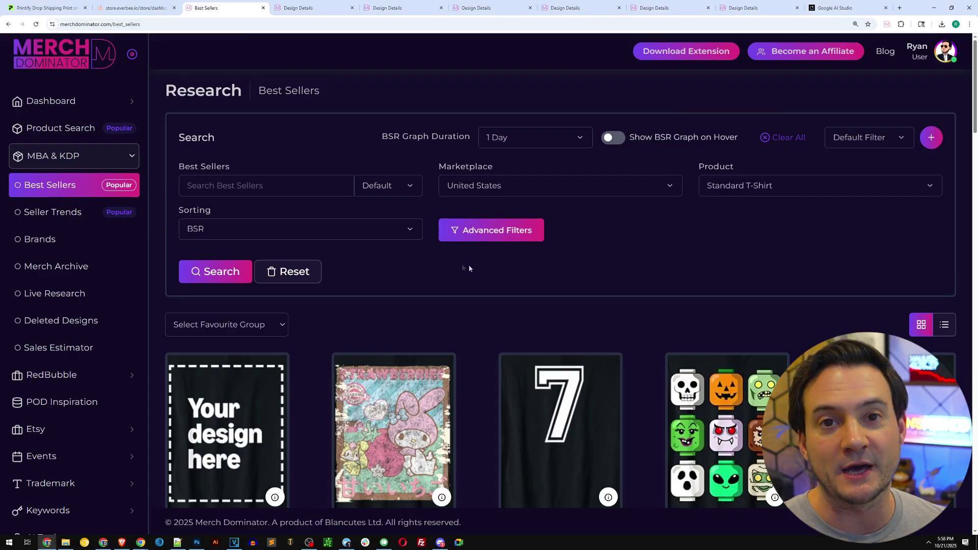
{"action": "left_click", "coordinate": [224, 186]}
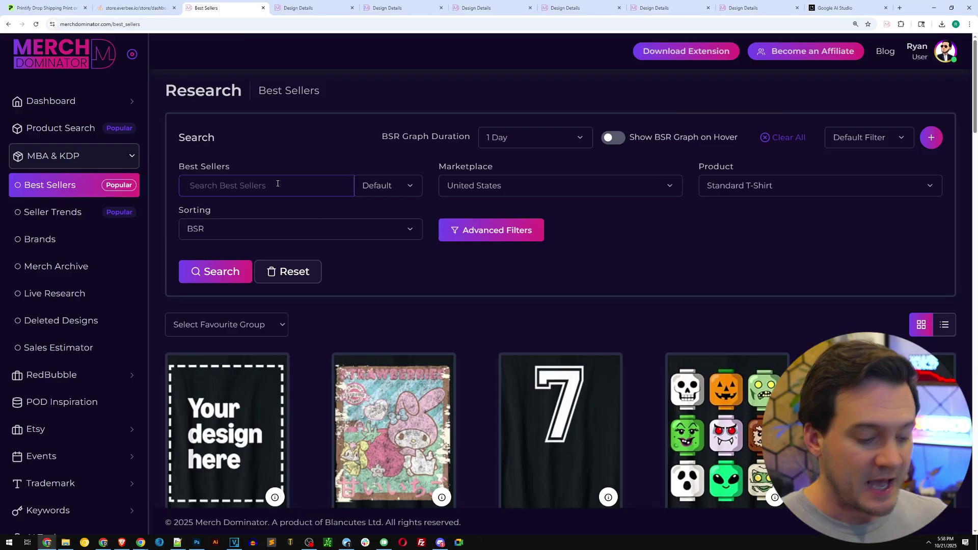
{"action": "type", "text": "Thanksgiving"}
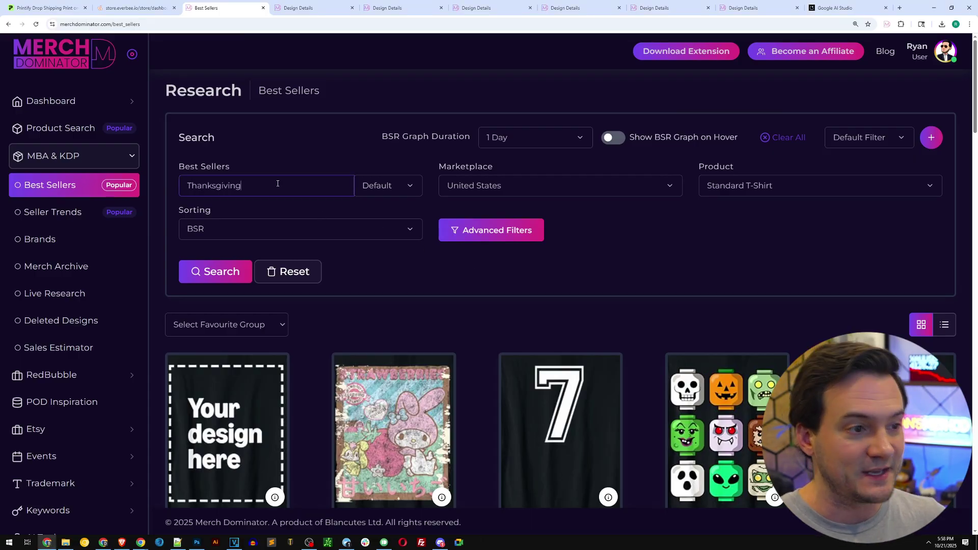
{"action": "left_click", "coordinate": [400, 187]}
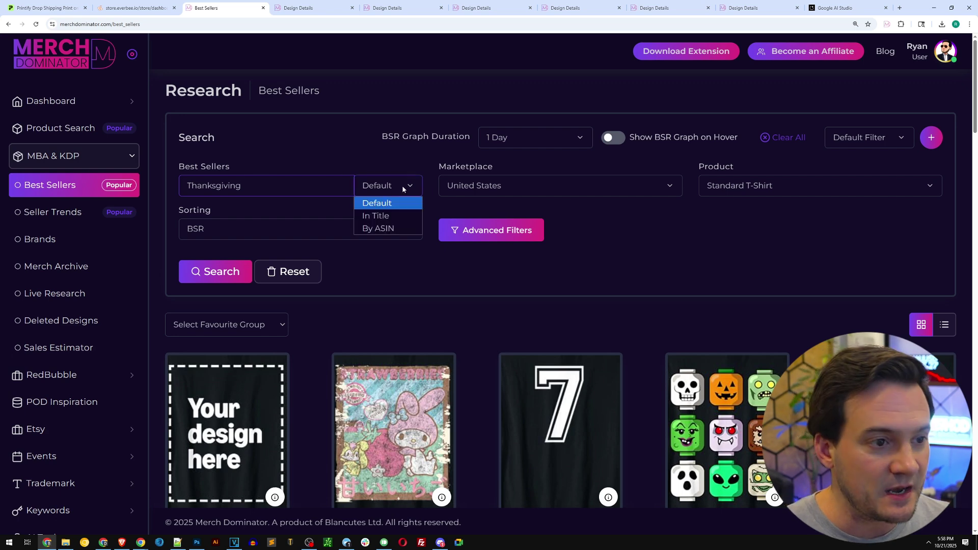
{"action": "left_click", "coordinate": [390, 217]}
{"action": "left_click", "coordinate": [228, 273]}
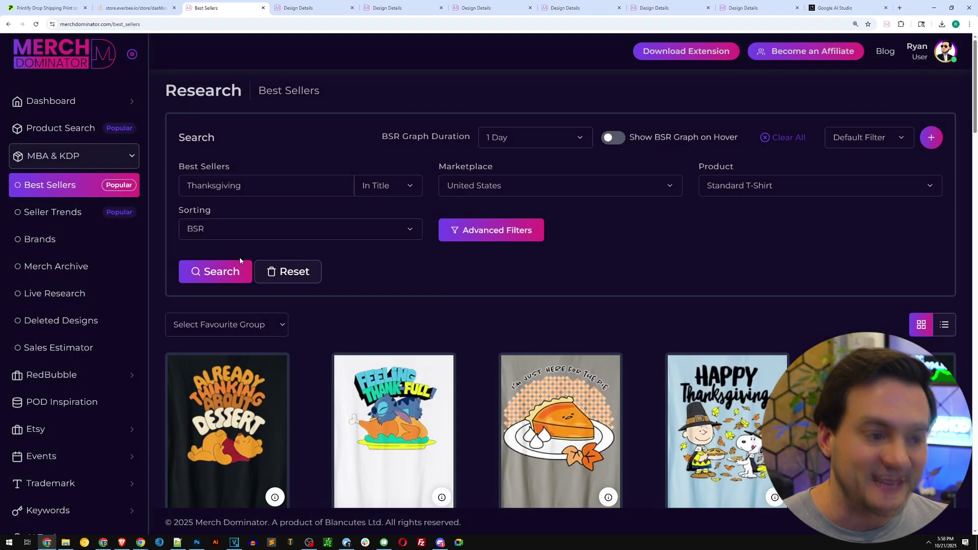
- Scroll the Thanksgiving results and capture the BSR row of the top designs
{"action": "scroll", "coordinate": [240, 257], "scroll_direction": "down", "scroll_amount": 5}
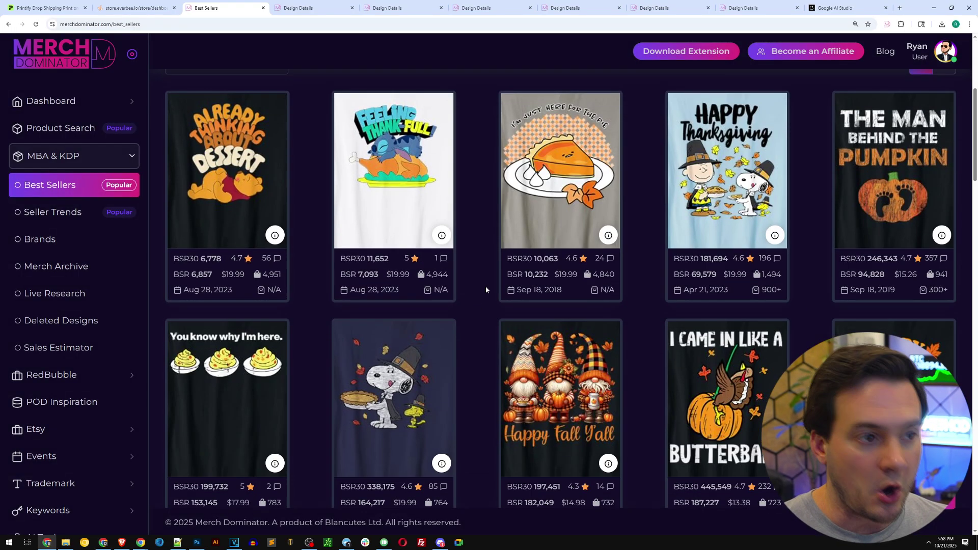
{"action": "scroll", "coordinate": [694, 262], "scroll_direction": "down", "scroll_amount": 2}
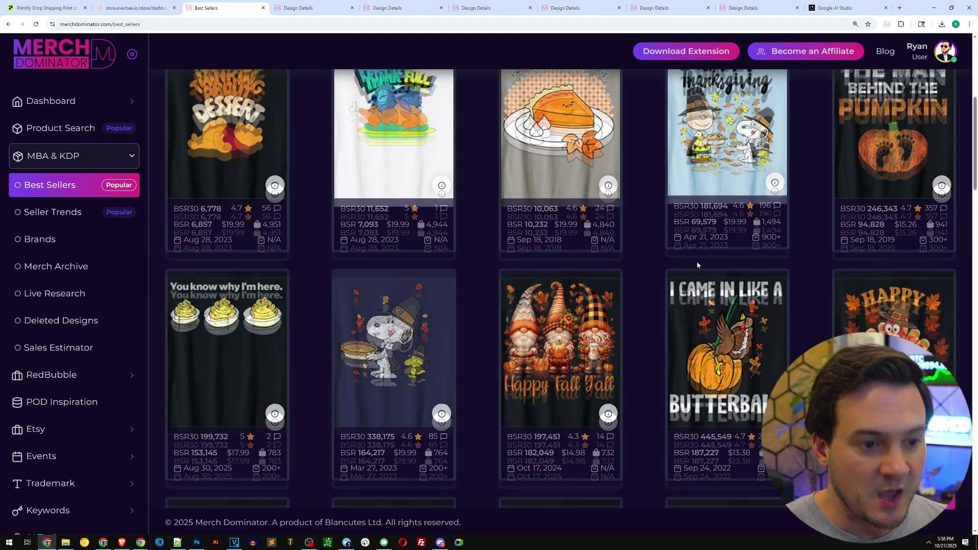
{"action": "scroll", "coordinate": [696, 259], "scroll_direction": "down", "scroll_amount": 2}
{"action": "scroll", "coordinate": [658, 252], "scroll_direction": "down", "scroll_amount": 1}
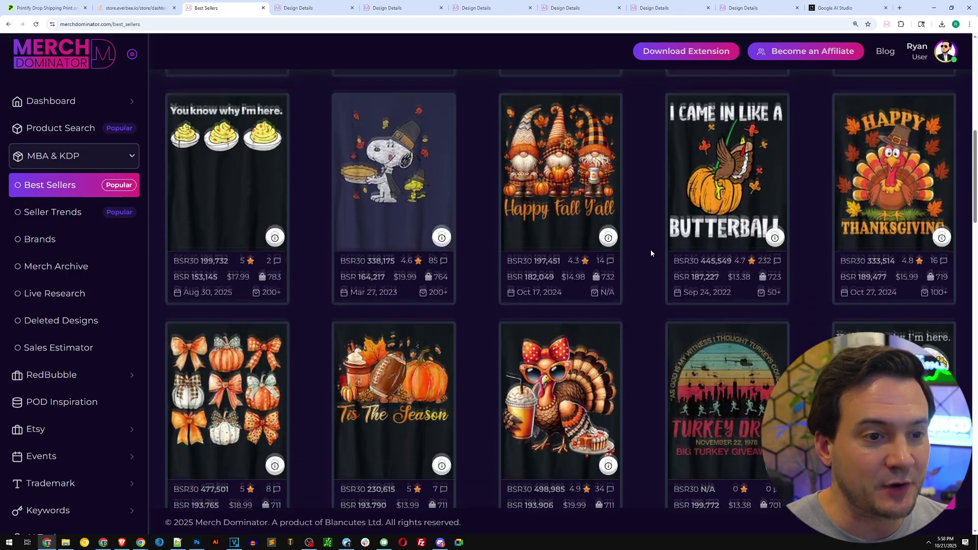
{"action": "scroll", "coordinate": [651, 255], "scroll_direction": "up", "scroll_amount": 3}
{"action": "scroll", "coordinate": [651, 254], "scroll_direction": "up", "scroll_amount": 2}
{"action": "key", "text": "Print"}
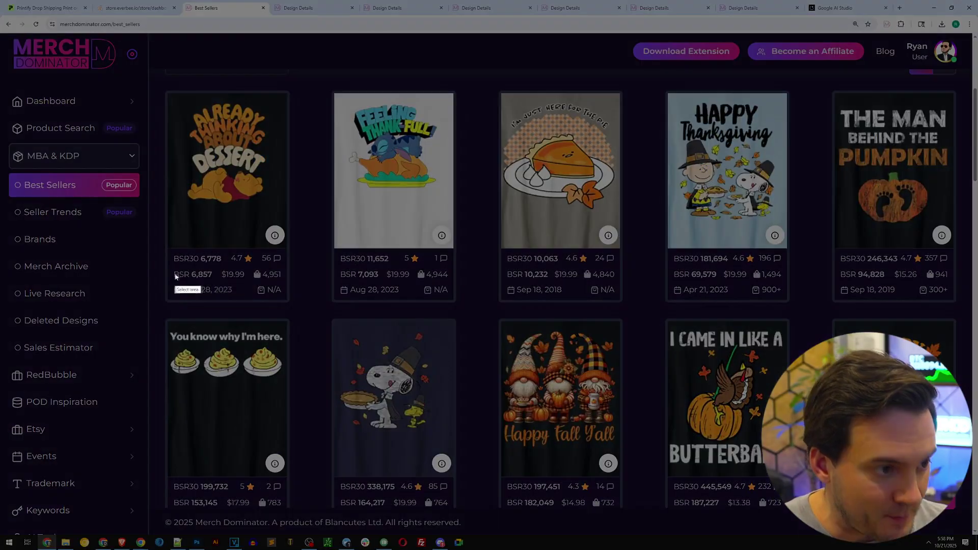
{"action": "left_click_drag", "start_coordinate": [158, 267], "coordinate": [962, 291]}
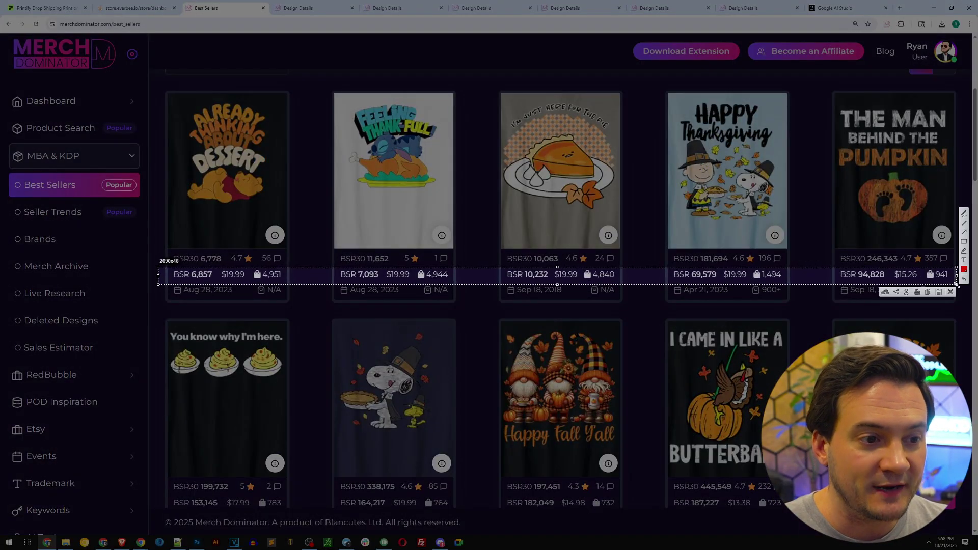
{"action": "key", "text": "ctrl+c"}
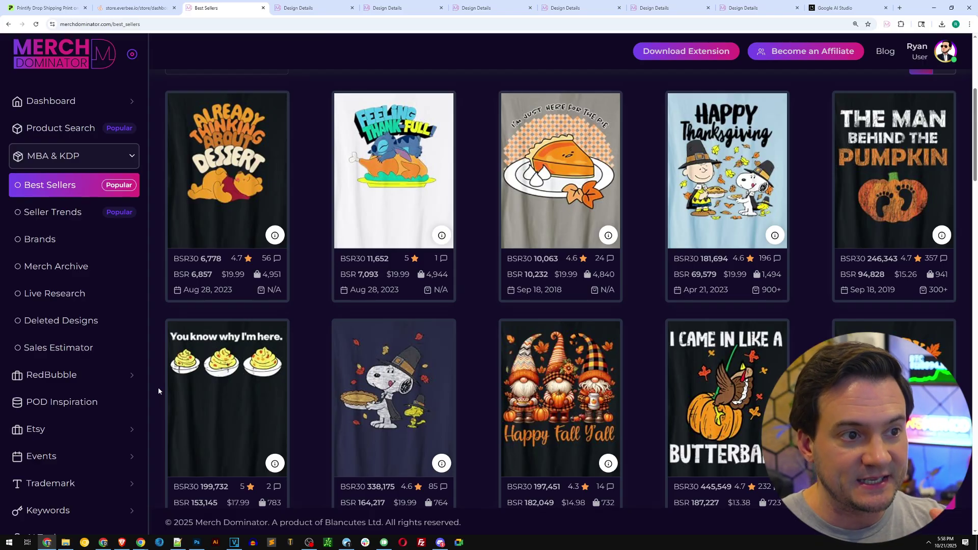
{"action": "scroll", "coordinate": [499, 319], "scroll_direction": "up", "scroll_amount": 2}
- Expand Advanced Filters and scroll past the Exclude Brands tags down to the results
{"action": "scroll", "coordinate": [603, 262], "scroll_direction": "up", "scroll_amount": 3}
{"action": "left_click", "coordinate": [491, 229]}
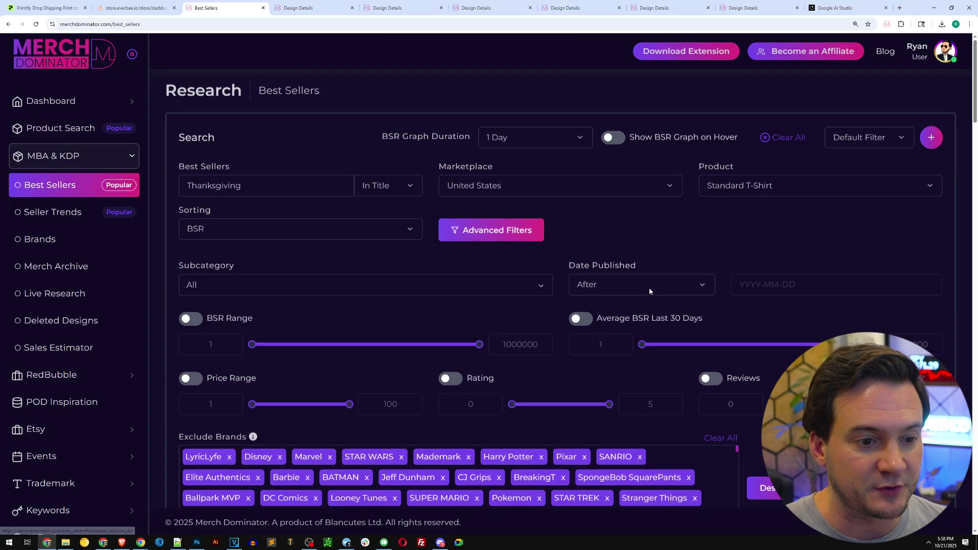
{"action": "scroll", "coordinate": [359, 403], "scroll_direction": "down", "scroll_amount": 3}
{"action": "scroll", "coordinate": [218, 454], "scroll_direction": "down", "scroll_amount": 1}
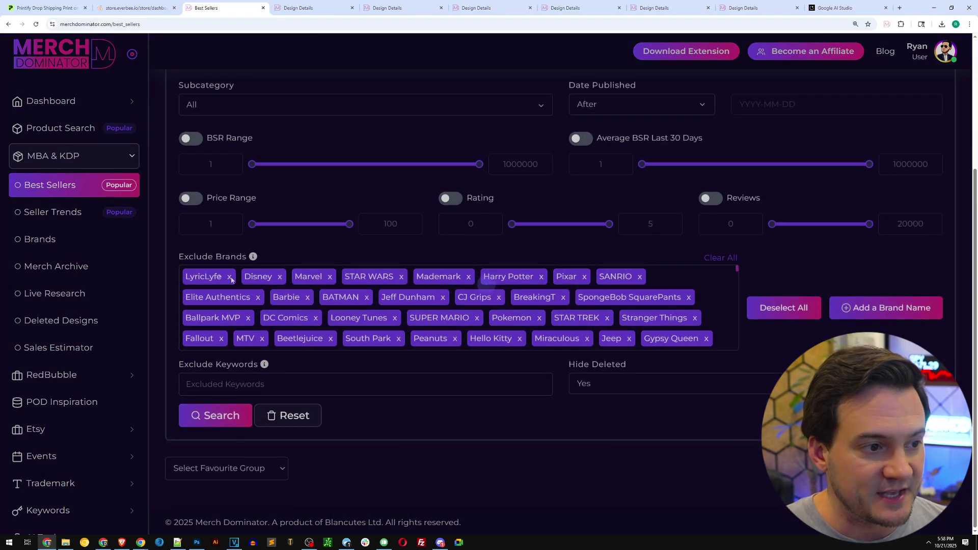
{"action": "scroll", "coordinate": [412, 307], "scroll_direction": "down", "scroll_amount": 8}
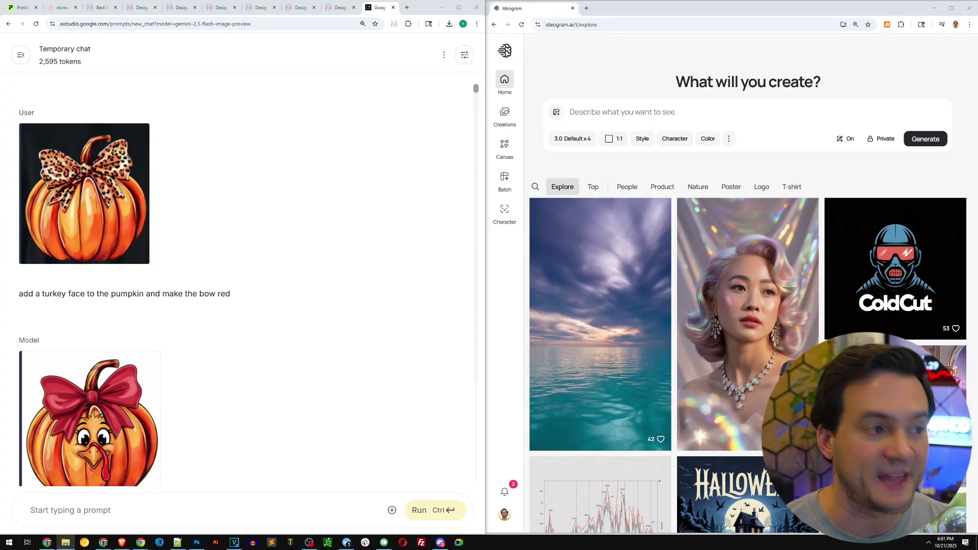
{"action": "left_click", "coordinate": [91, 201]}
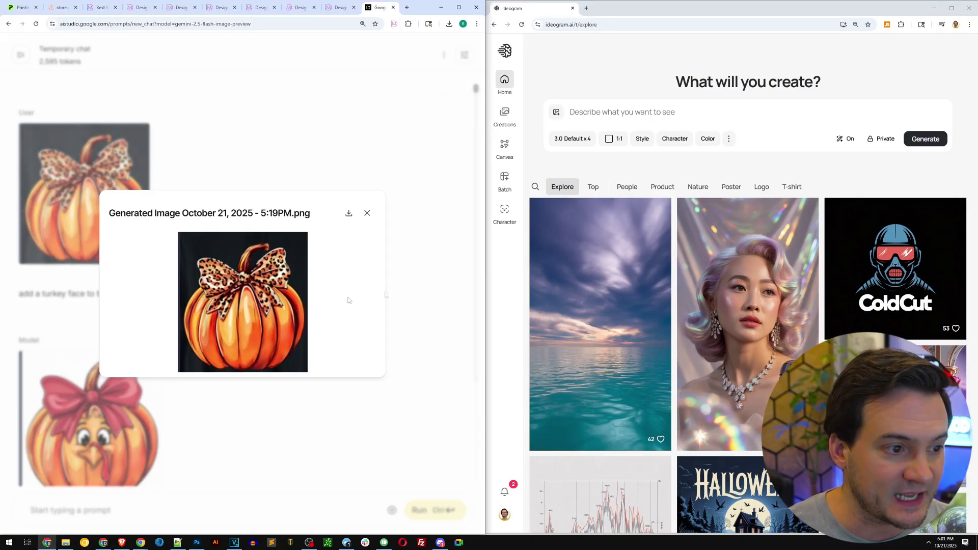
{"action": "left_click", "coordinate": [367, 213]}
{"action": "scroll", "coordinate": [255, 305], "scroll_direction": "down", "scroll_amount": 1}
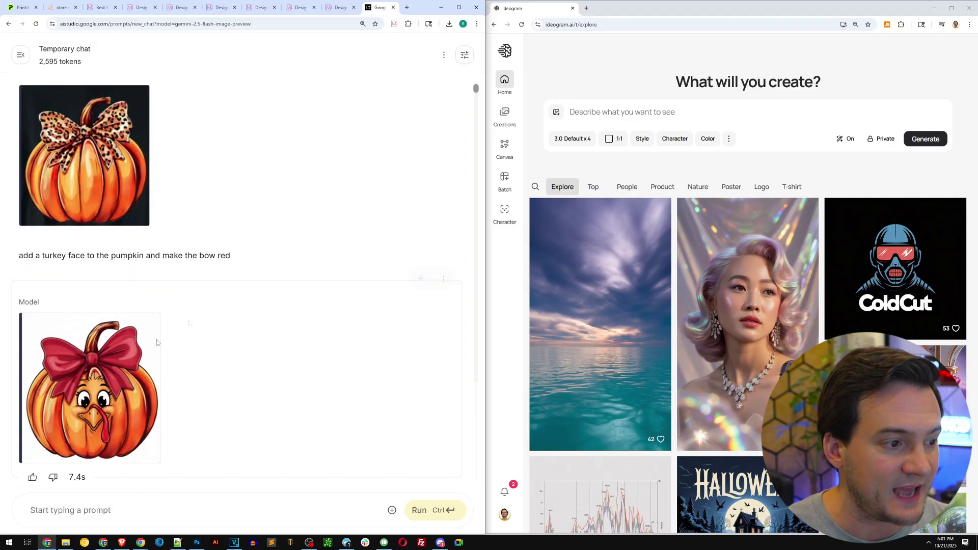
{"action": "left_click", "coordinate": [128, 357]}
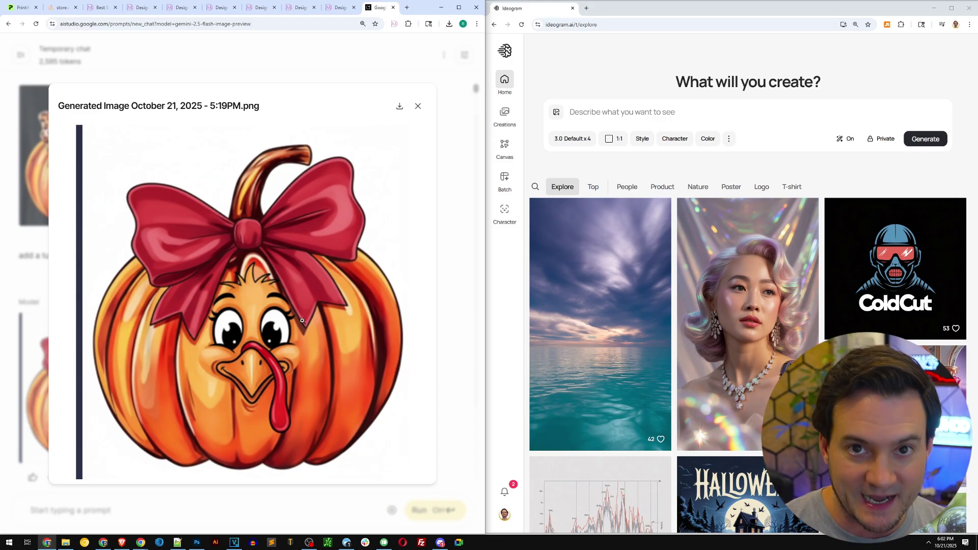
{"action": "left_click", "coordinate": [418, 106]}
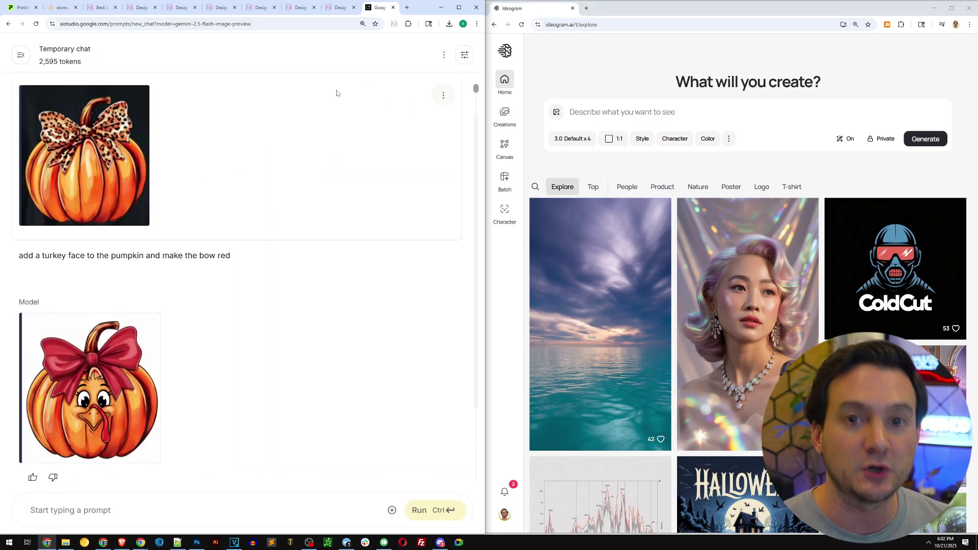
{"action": "left_click", "coordinate": [143, 11]}
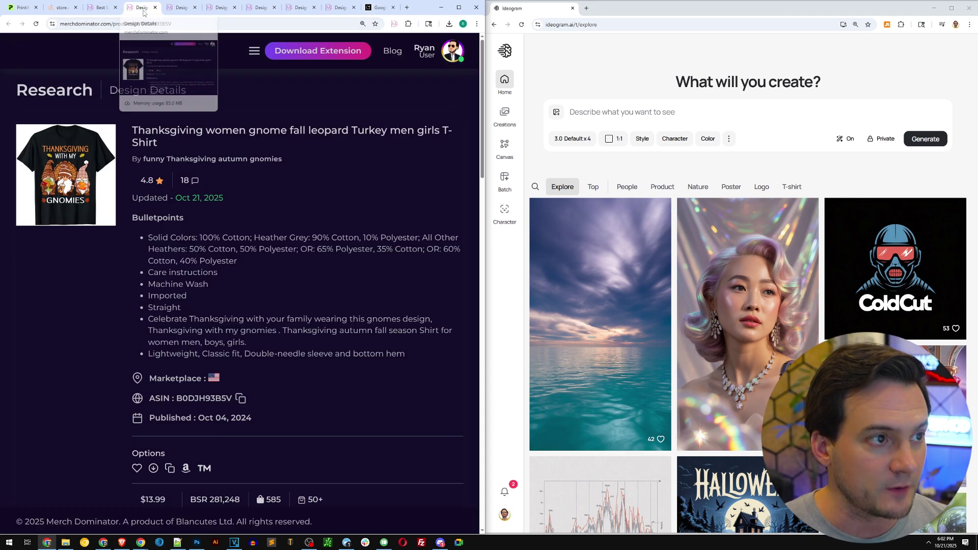
- Capture the GNOMIES shirt design from Amazon and have Ideogram describe it
{"action": "left_click", "coordinate": [185, 469]}
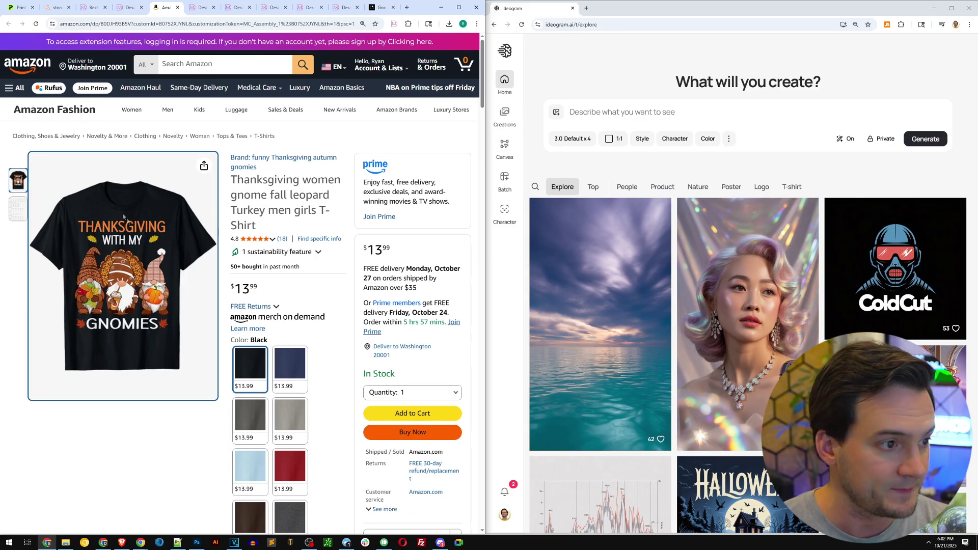
{"action": "key", "text": "Print"}
{"action": "left_click_drag", "start_coordinate": [74, 214], "coordinate": [171, 335]}
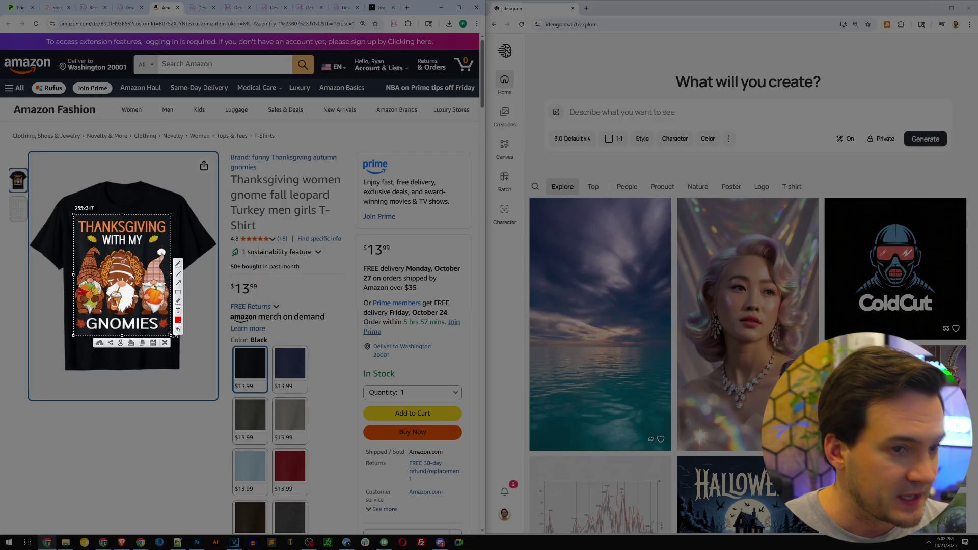
{"action": "key", "text": "ctrl+c"}
{"action": "left_click", "coordinate": [614, 111]}
{"action": "key", "text": "ctrl+v"}
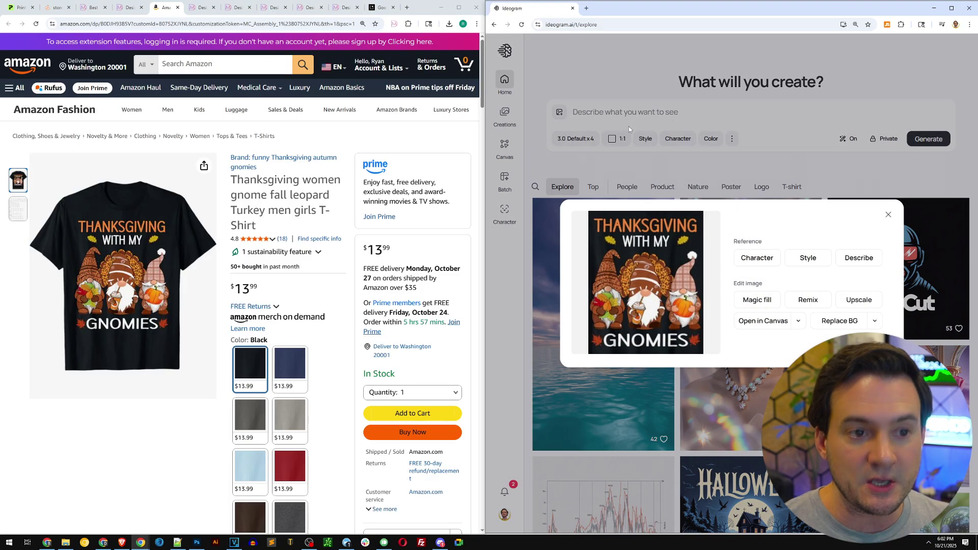
{"action": "left_click", "coordinate": [863, 262]}
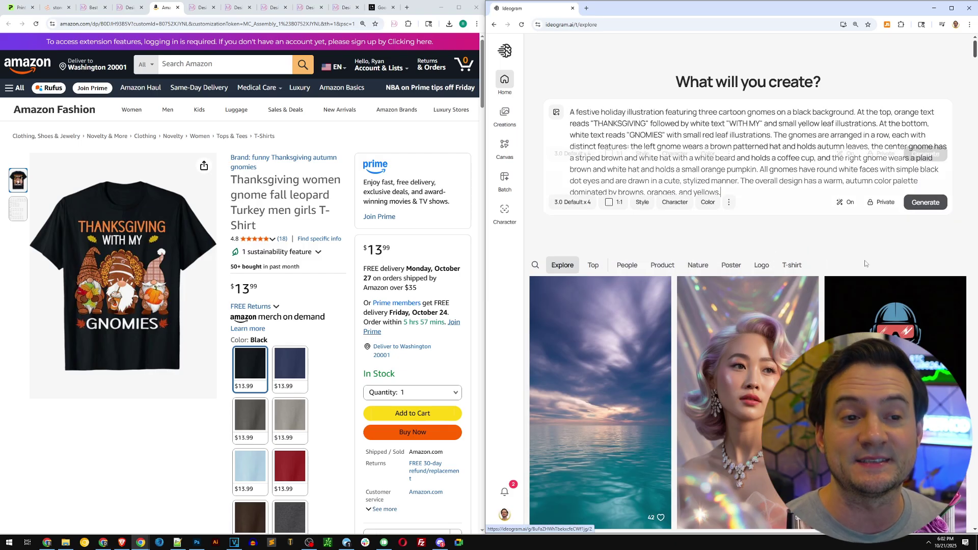
{"action": "triple_click", "coordinate": [775, 123]}
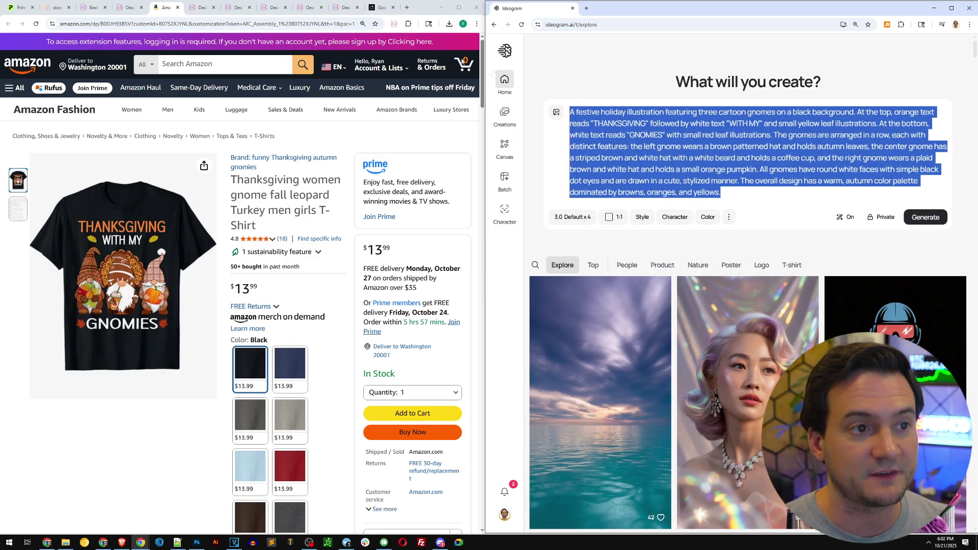
- Send 'create this design:' plus the gnome description in AI Studio, then reload Ideogram
{"action": "left_click", "coordinate": [382, 7]}
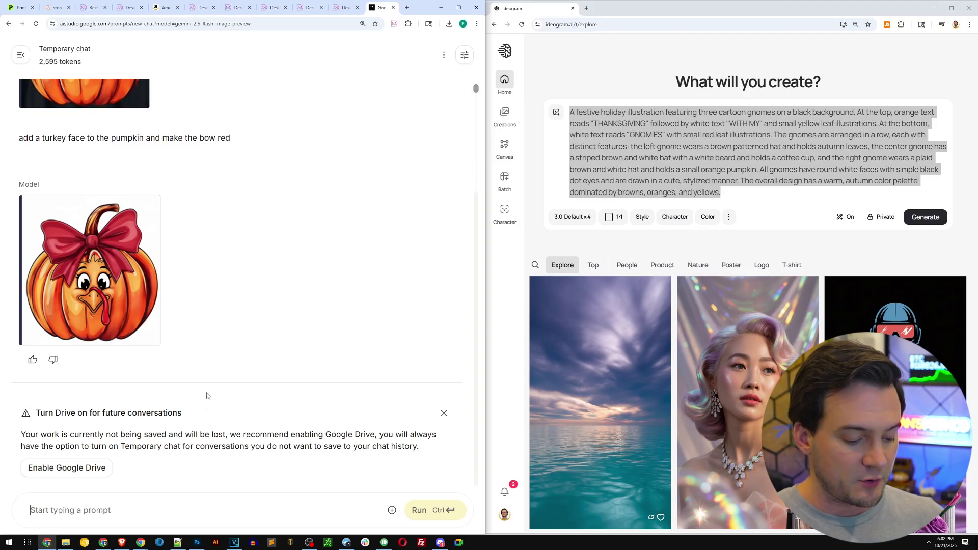
{"action": "type", "text": "crea"}
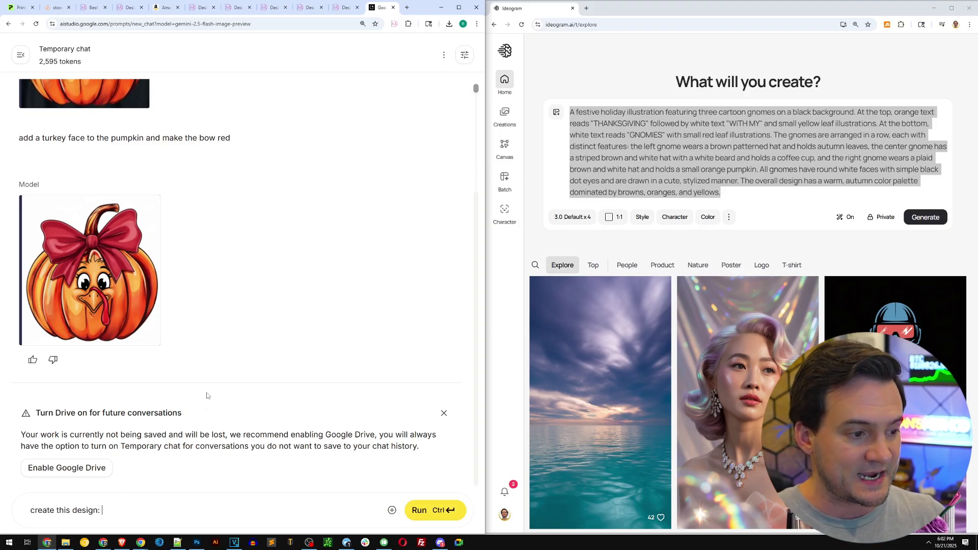
{"action": "type", "text": "te this design:"}
{"action": "key", "text": "ctrl+v"}
{"action": "left_click", "coordinate": [420, 510]}
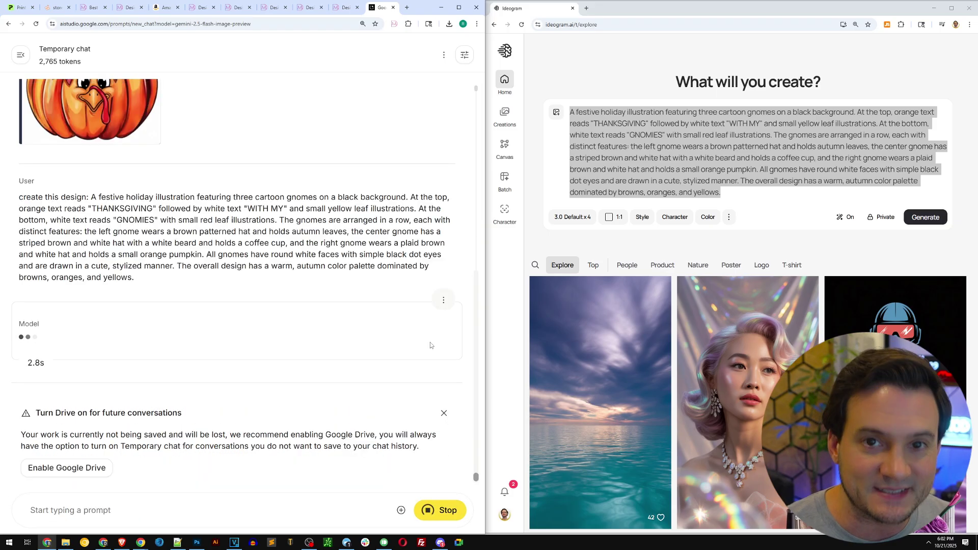
{"action": "left_click", "coordinate": [505, 51]}
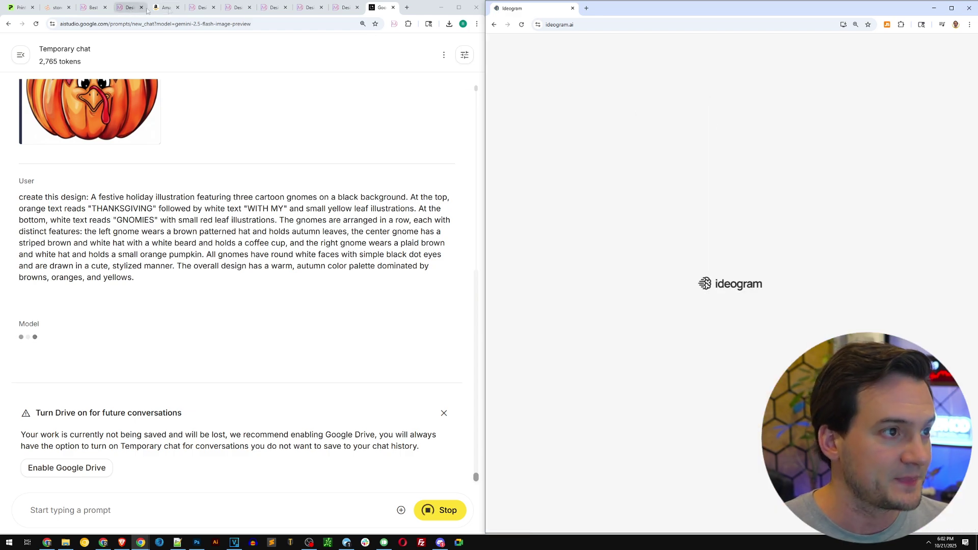
- Capture the Coolest Turkey shirt artwork from Amazon and have Ideogram describe it
{"action": "left_click", "coordinate": [202, 7]}
{"action": "scroll", "coordinate": [248, 284], "scroll_direction": "down", "scroll_amount": 3}
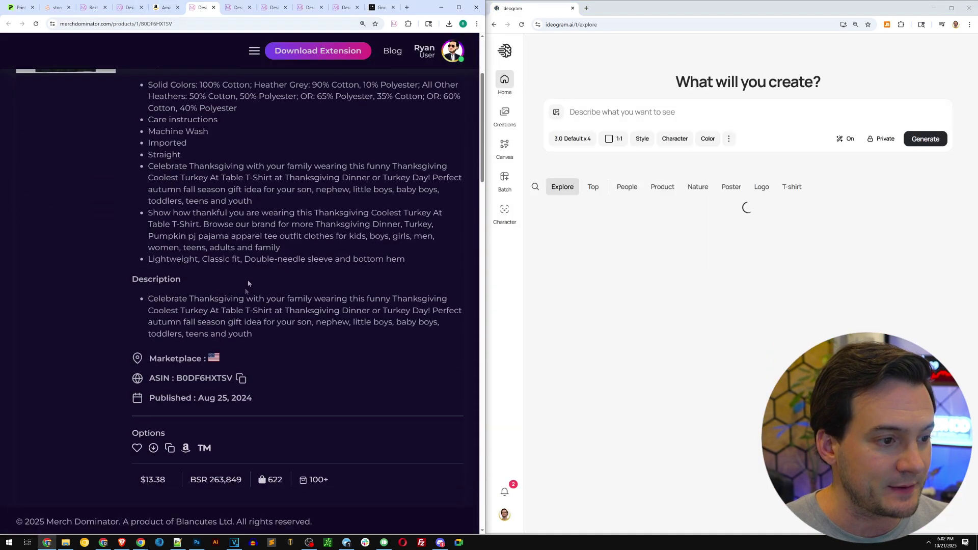
{"action": "left_click", "coordinate": [186, 408]}
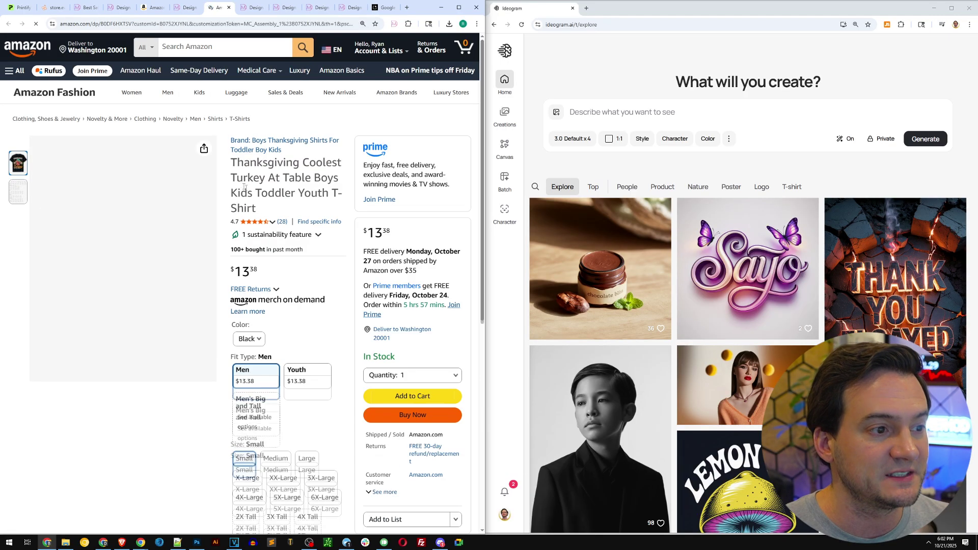
{"action": "key", "text": "Print"}
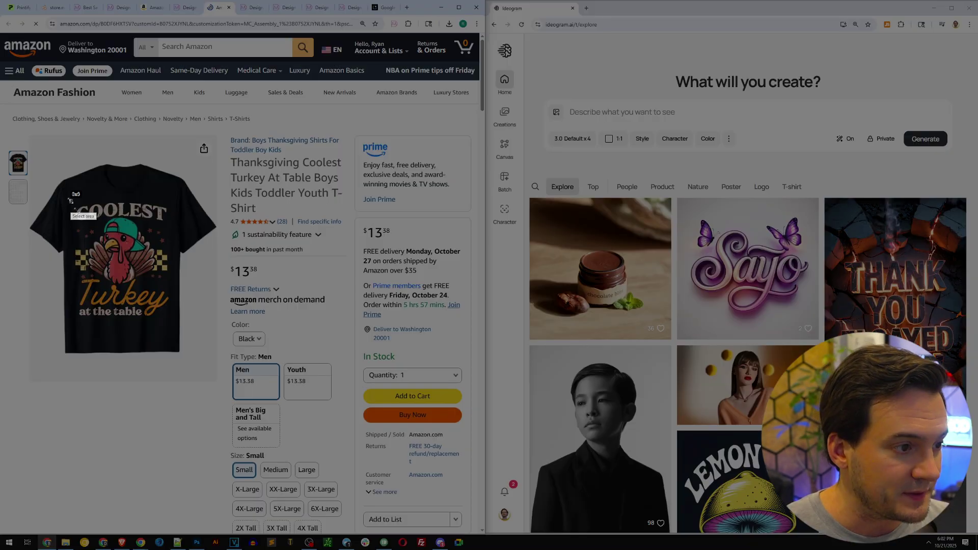
{"action": "left_click_drag", "start_coordinate": [71, 201], "coordinate": [177, 327]}
{"action": "left_click", "coordinate": [633, 112]}
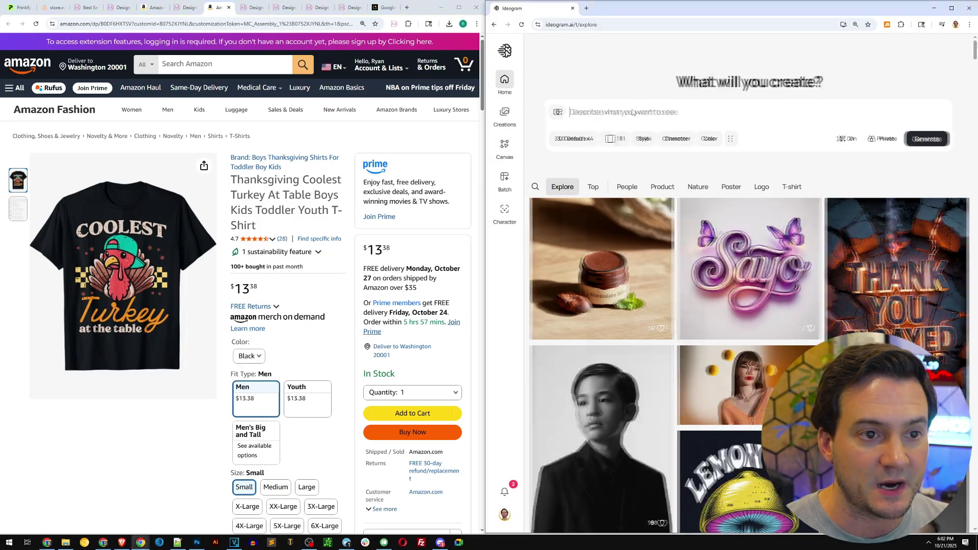
{"action": "key", "text": "ctrl+v"}
{"action": "left_click", "coordinate": [848, 261]}
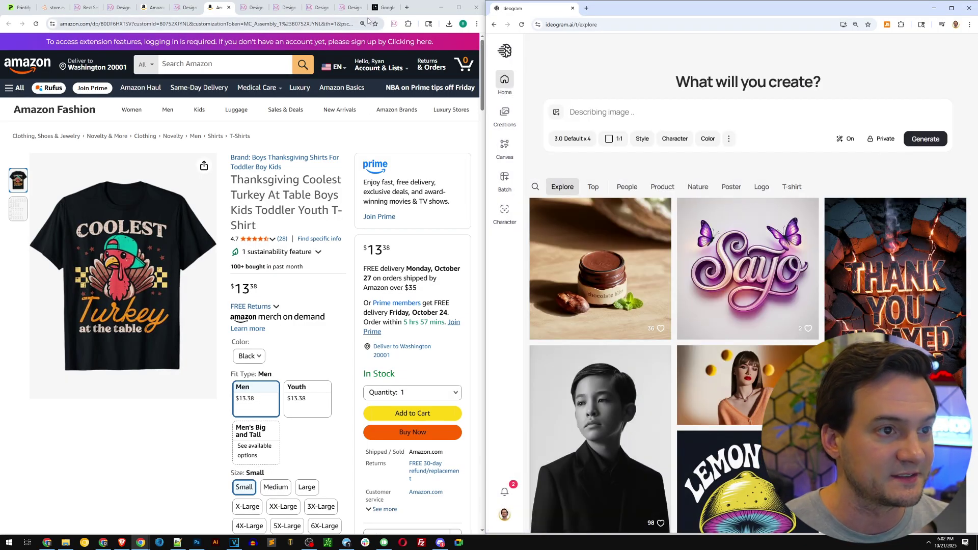
- Preview the generated gnomes image in Google AI Studio
{"action": "left_click", "coordinate": [381, 10]}
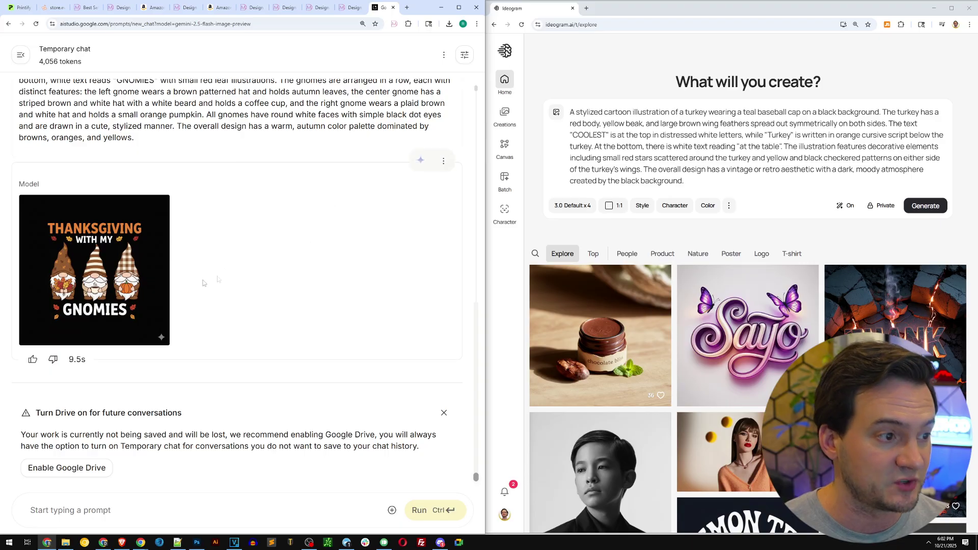
{"action": "left_click", "coordinate": [110, 270]}
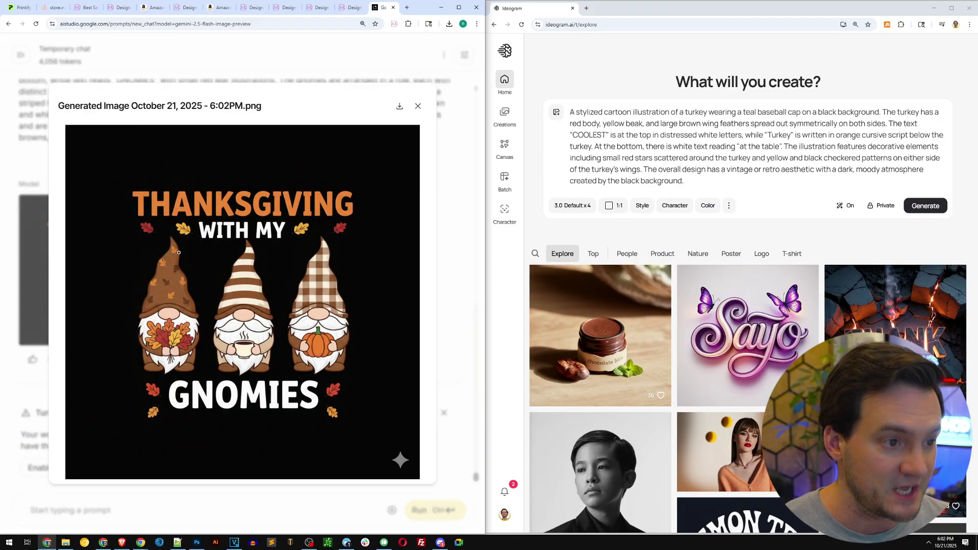
{"action": "left_click", "coordinate": [422, 110]}
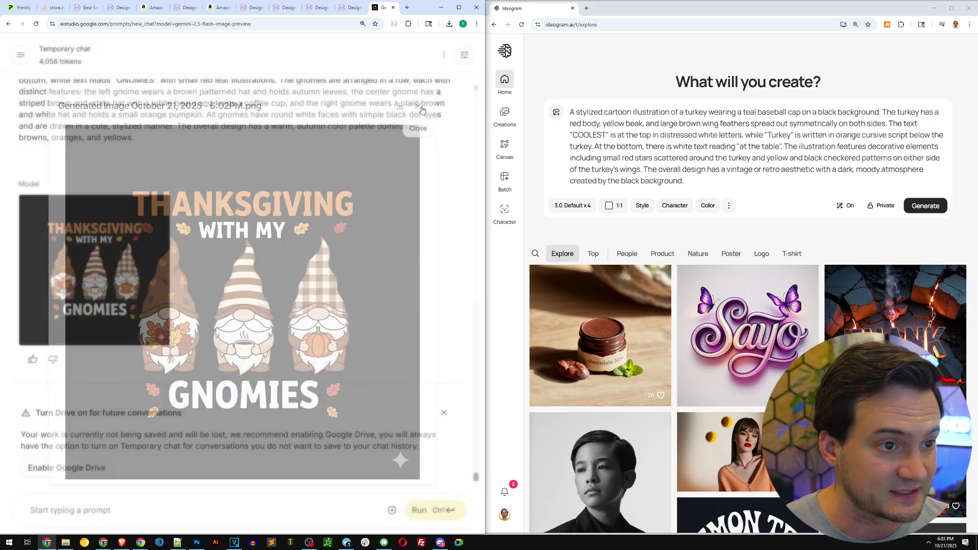
- Send 'create this design:' with the turkey description to AI Studio, then reload Ideogram
{"action": "left_click", "coordinate": [646, 123]}
{"action": "key", "text": "ctrl+a"}
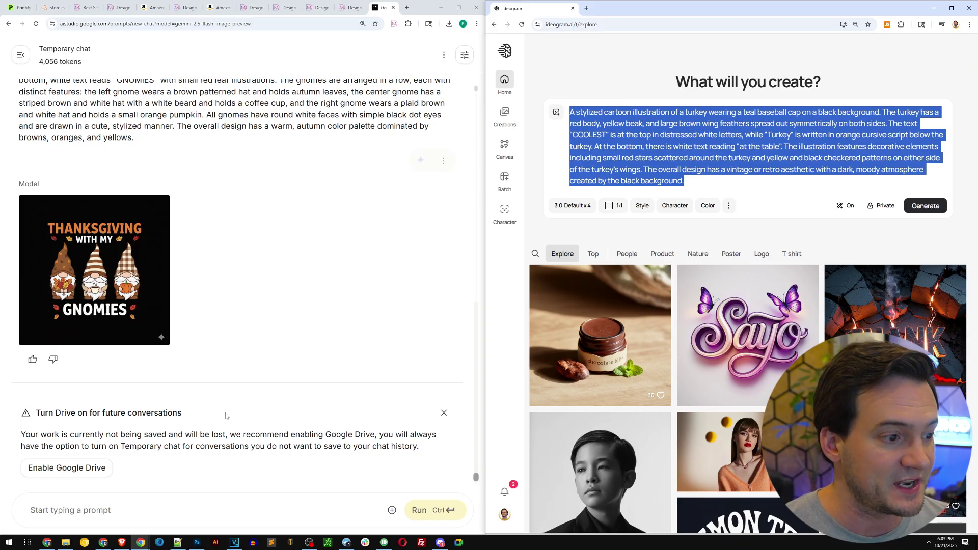
{"action": "left_click", "coordinate": [129, 506]}
{"action": "type", "text": "create this"}
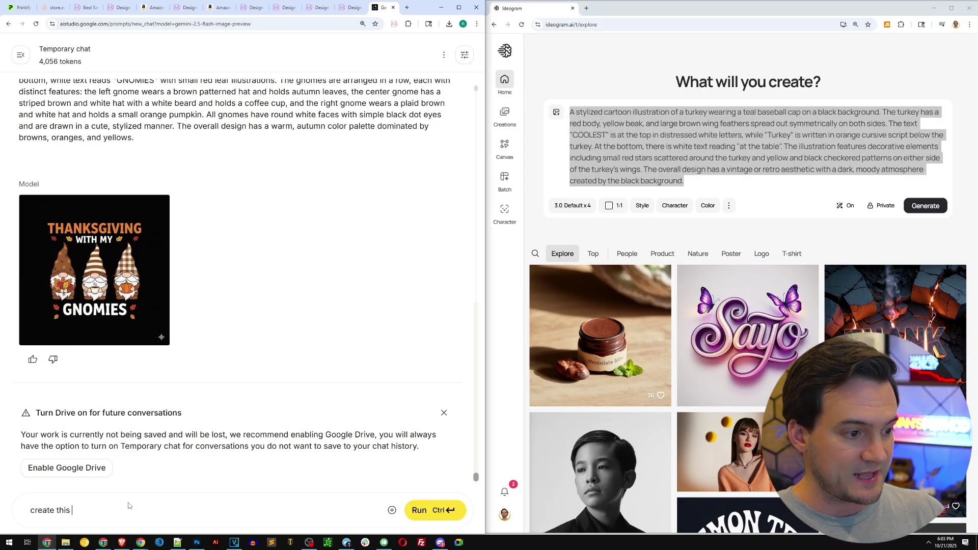
{"action": "type", "text": " design:"}
{"action": "key", "text": "ctrl+v"}
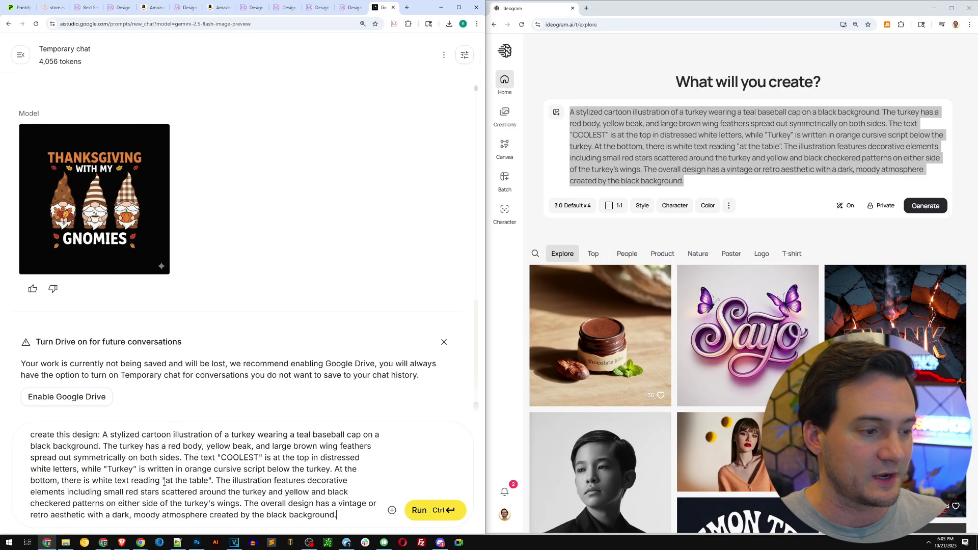
{"action": "left_click", "coordinate": [437, 511]}
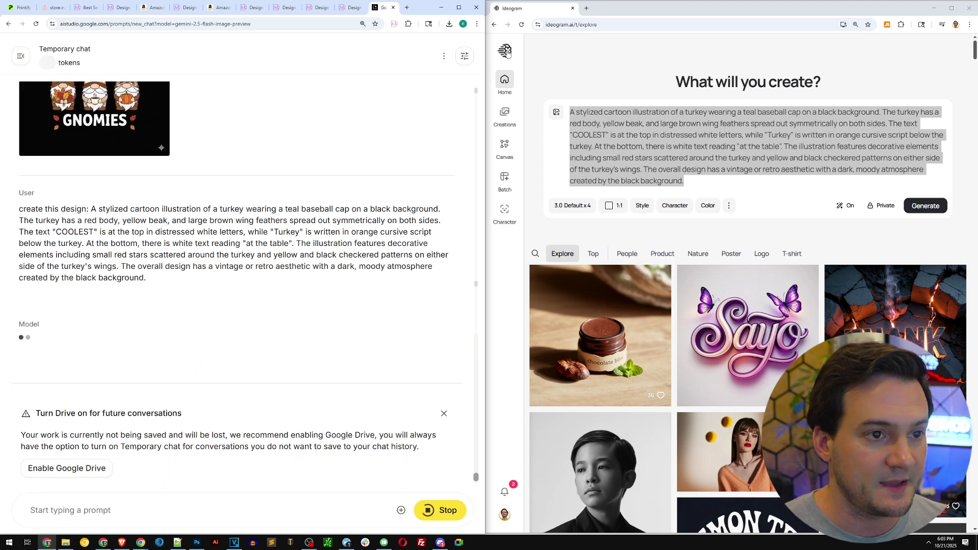
{"action": "left_click", "coordinate": [504, 51]}
- Open the Wake And Bake shirt on Amazon and have Ideogram describe its captured image
{"action": "left_click", "coordinate": [219, 7]}
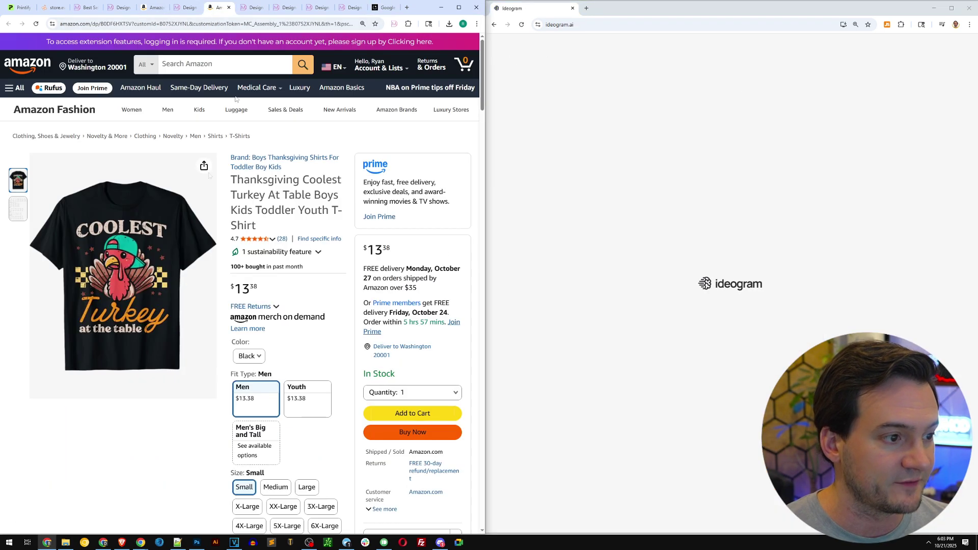
{"action": "left_click", "coordinate": [253, 7]}
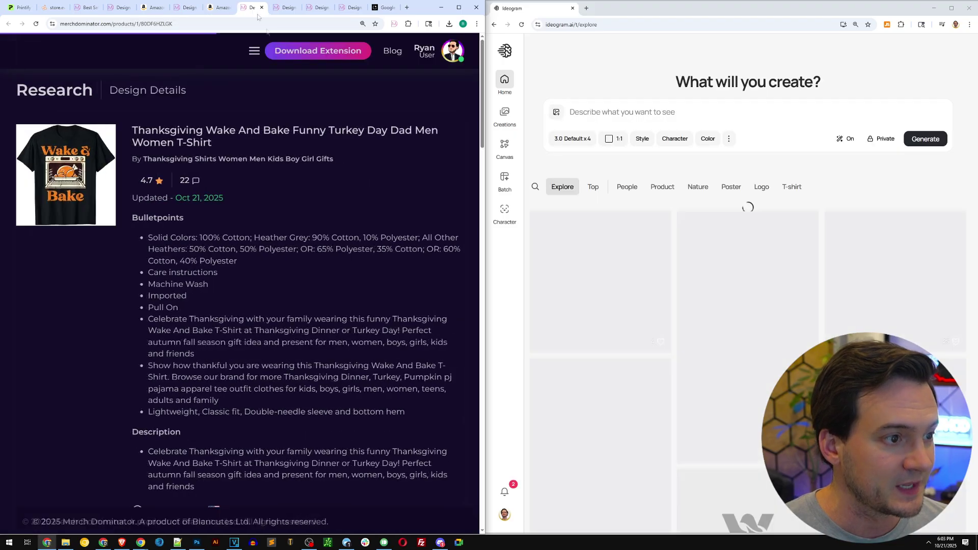
{"action": "scroll", "coordinate": [167, 327], "scroll_direction": "down", "scroll_amount": 3}
{"action": "left_click", "coordinate": [186, 486]}
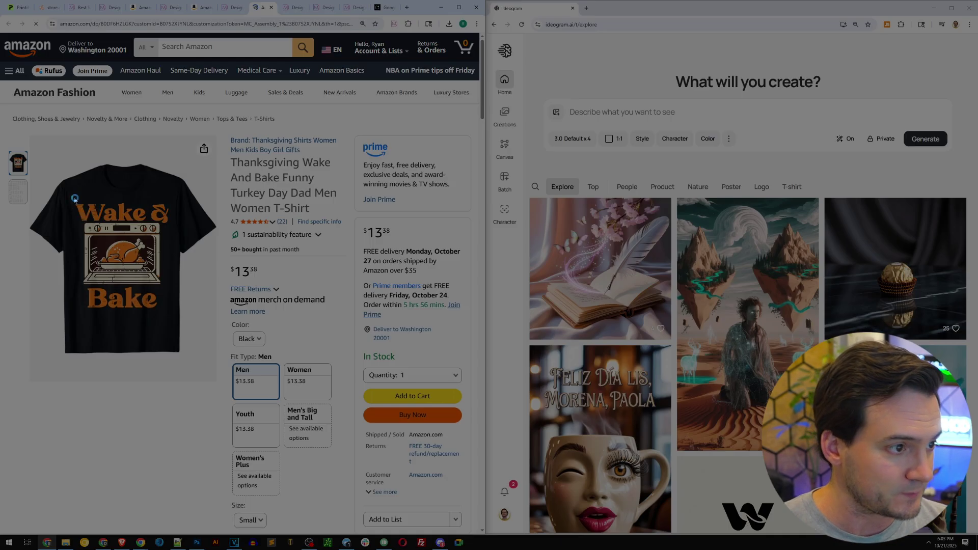
{"action": "key", "text": "ctrl+v"}
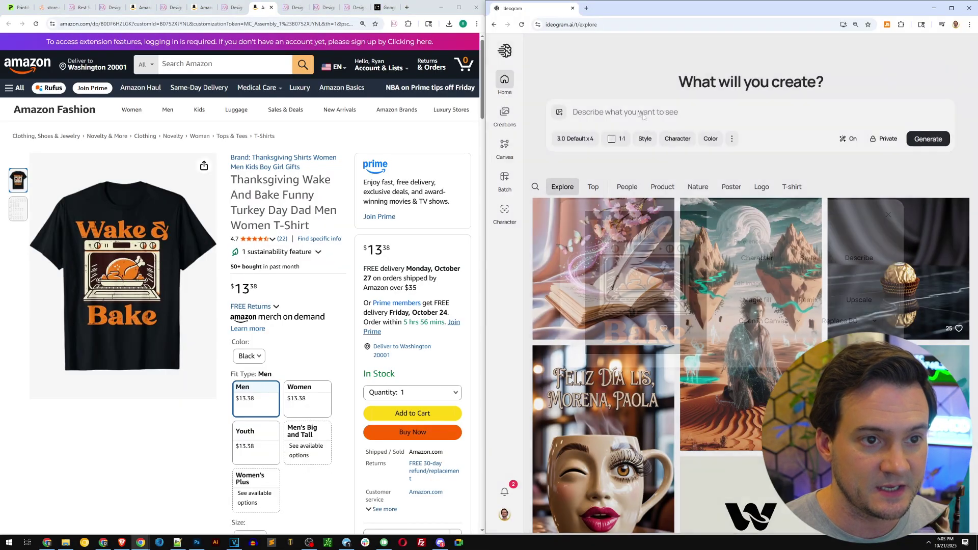
{"action": "left_click", "coordinate": [859, 260]}
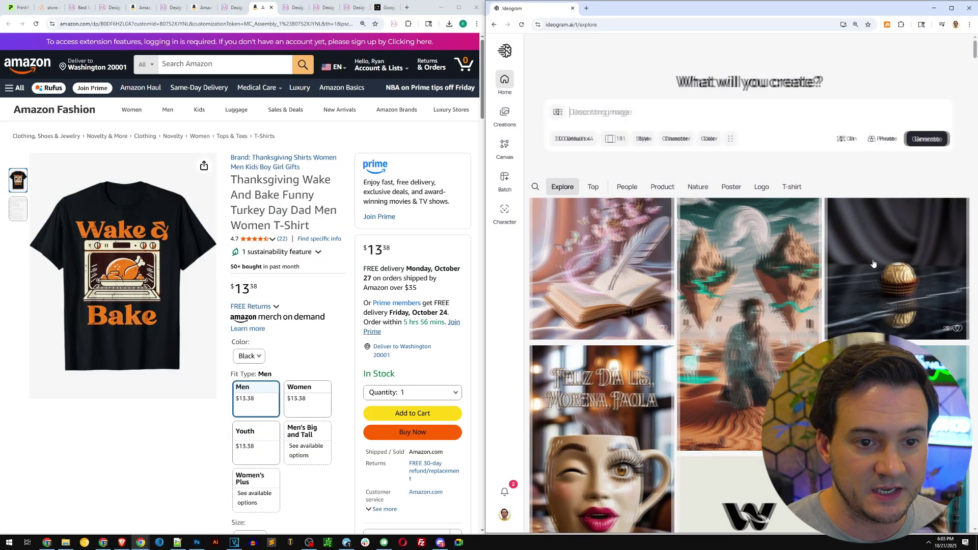
- Preview the generated Coolest Turkey image in AI Studio
{"action": "left_click", "coordinate": [385, 7]}
{"action": "left_click", "coordinate": [103, 257]}
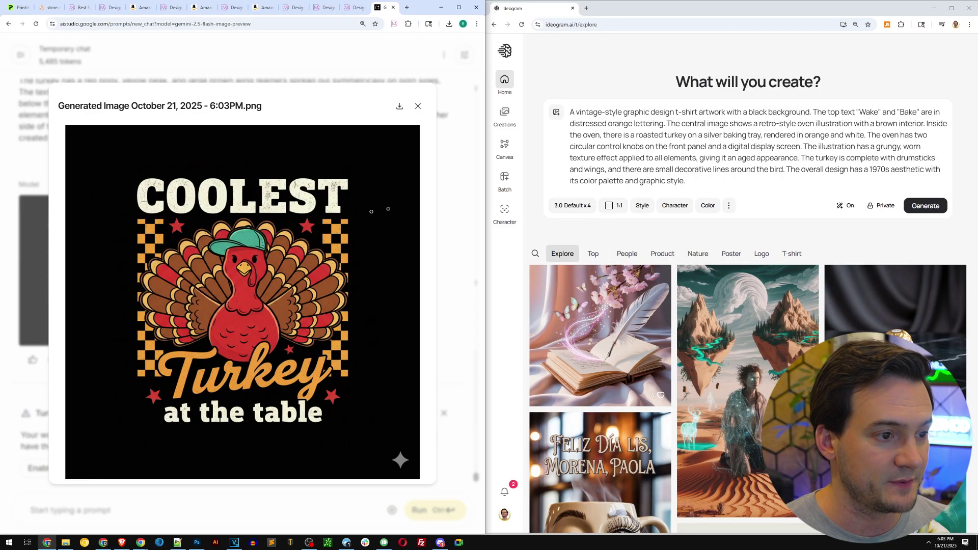
{"action": "left_click", "coordinate": [419, 106]}
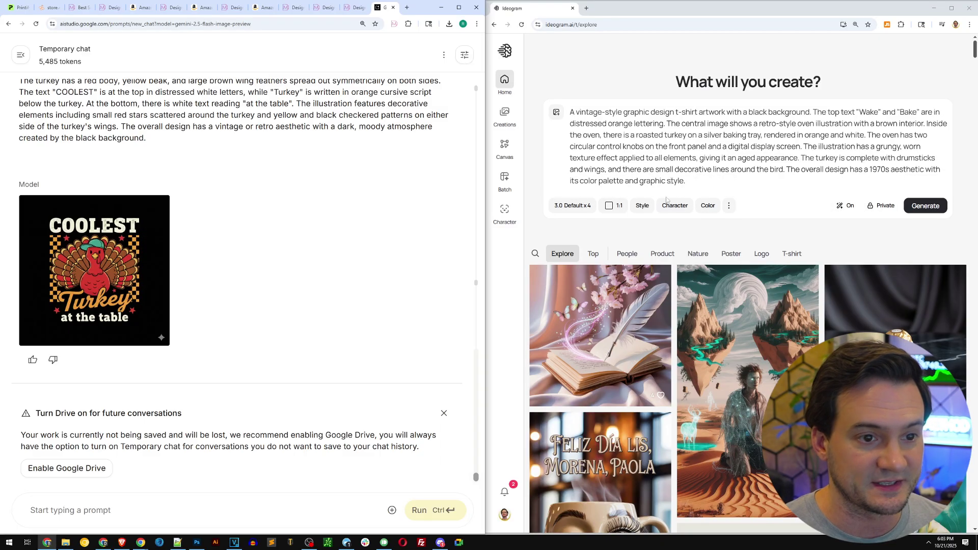
- Send 'create this design:' with the Wake And Bake description, then reload Ideogram
{"action": "triple_click", "coordinate": [821, 174]}
{"action": "key", "text": "ctrl+c"}
{"action": "left_click", "coordinate": [107, 514]}
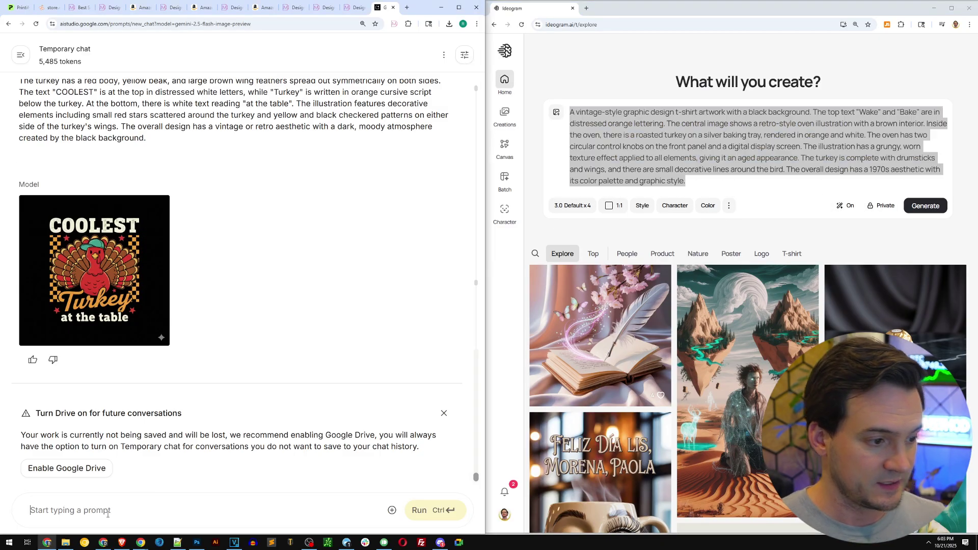
{"action": "type", "text": "create this "}
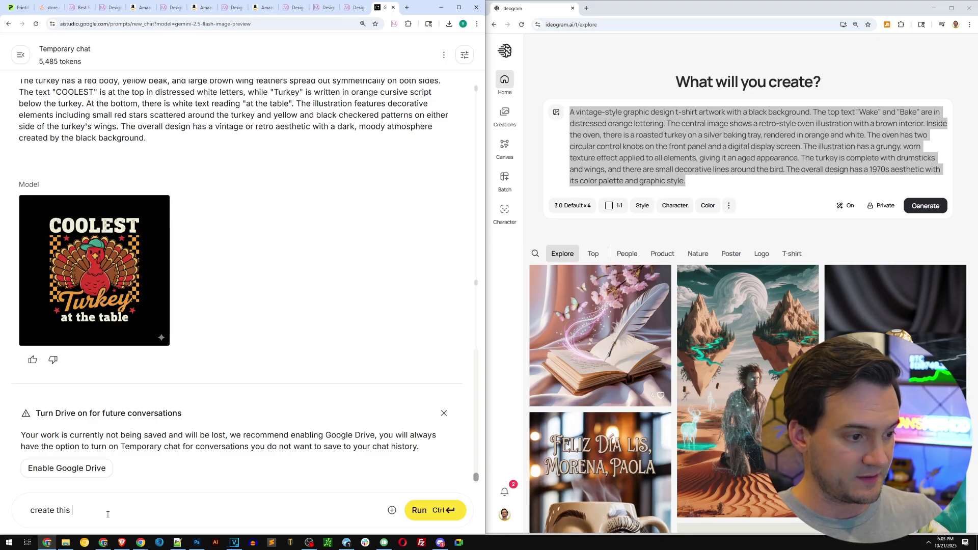
{"action": "type", "text": "design:"}
{"action": "key", "text": "ctrl+v"}
{"action": "left_click", "coordinate": [462, 520]}
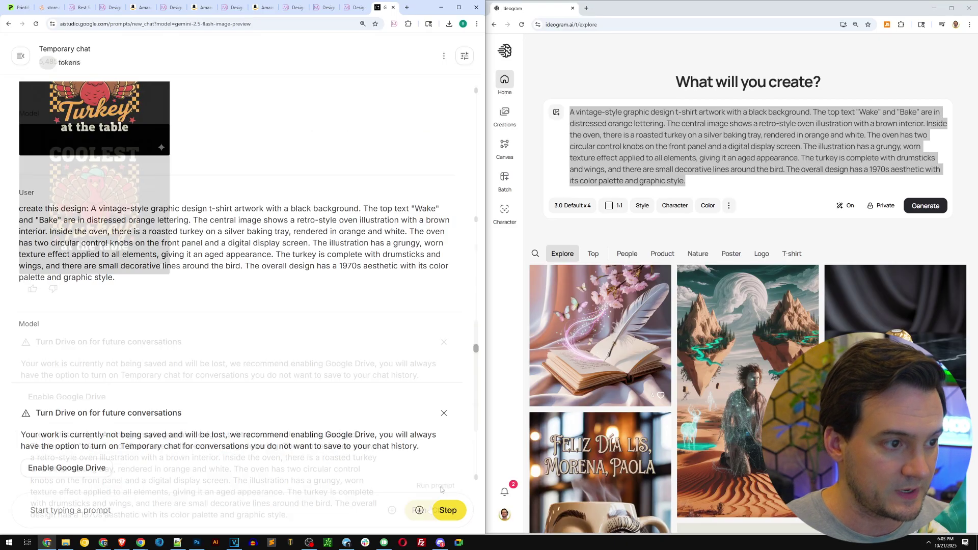
{"action": "left_click", "coordinate": [502, 55]}
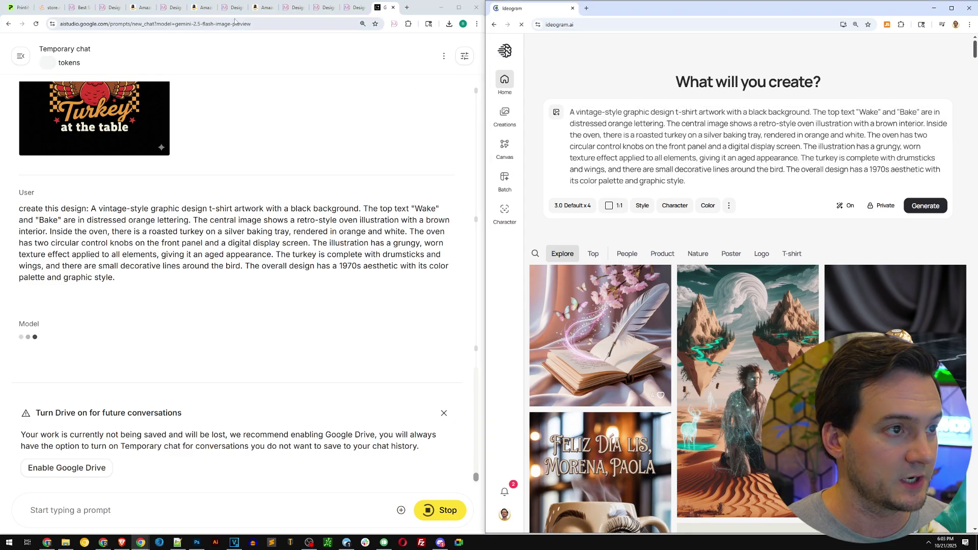
- Capture the Save A Turkey shirt design from Amazon and have Ideogram describe it
{"action": "left_click", "coordinate": [290, 7]}
{"action": "scroll", "coordinate": [168, 204], "scroll_direction": "down", "scroll_amount": 5}
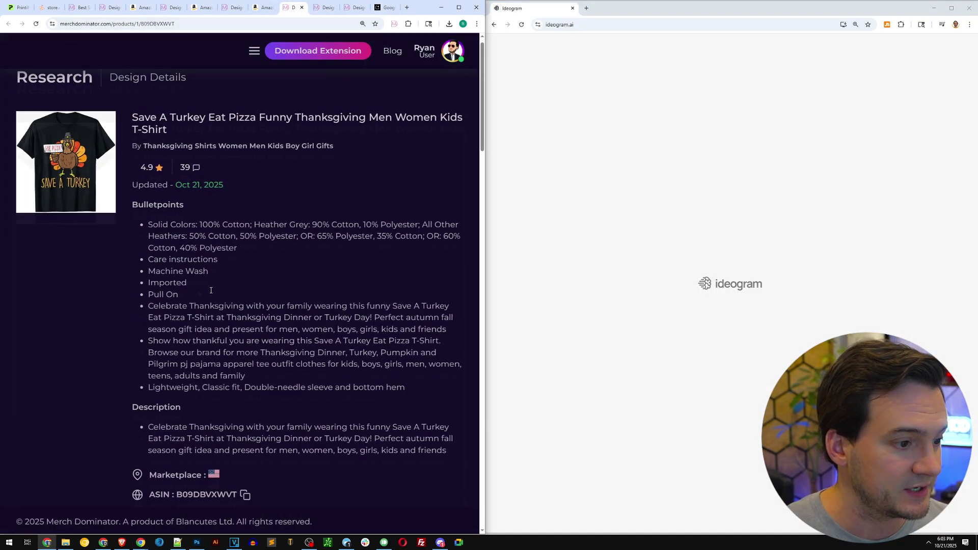
{"action": "left_click", "coordinate": [279, 309]}
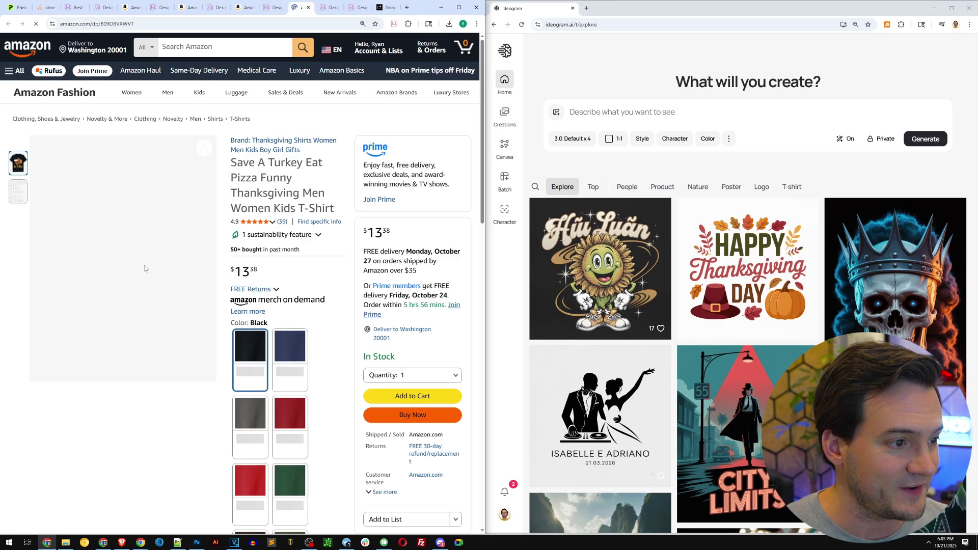
{"action": "key", "text": "super+shift+s"}
{"action": "left_click_drag", "start_coordinate": [69, 204], "coordinate": [171, 317]}
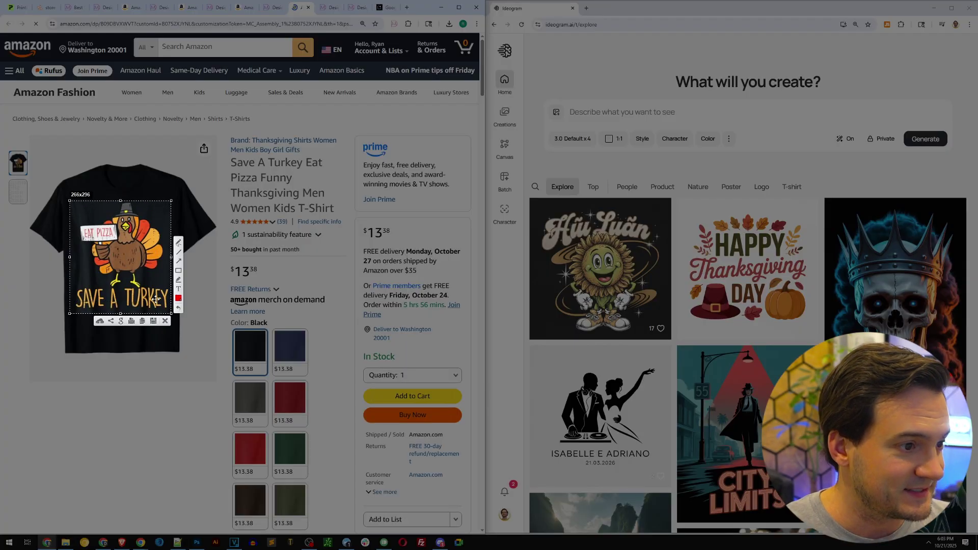
{"action": "key", "text": "ctrl+c"}
{"action": "left_click", "coordinate": [687, 147]}
{"action": "key", "text": "ctrl+v"}
{"action": "left_click", "coordinate": [860, 257]}
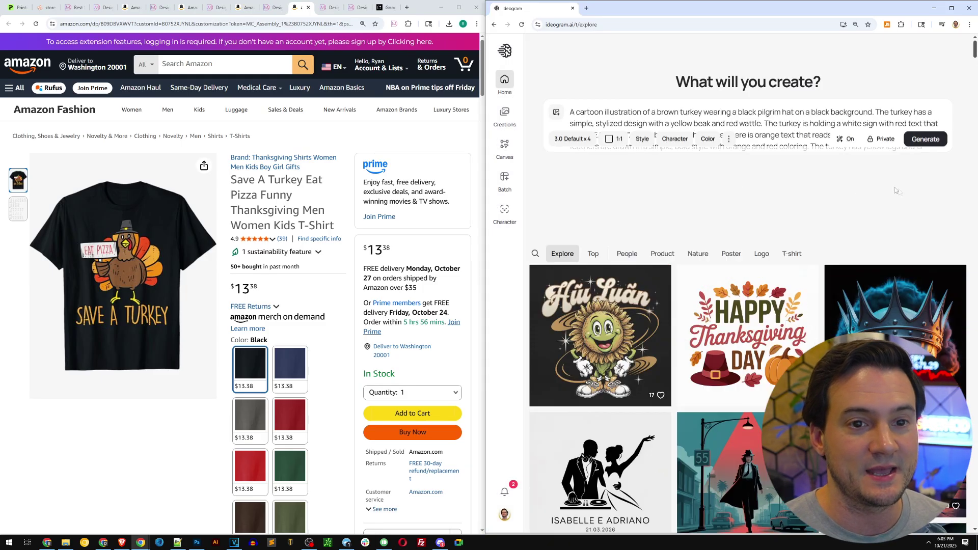
- Preview the generated WAKE BAKE image in AI Studio
{"action": "left_click", "coordinate": [386, 7]}
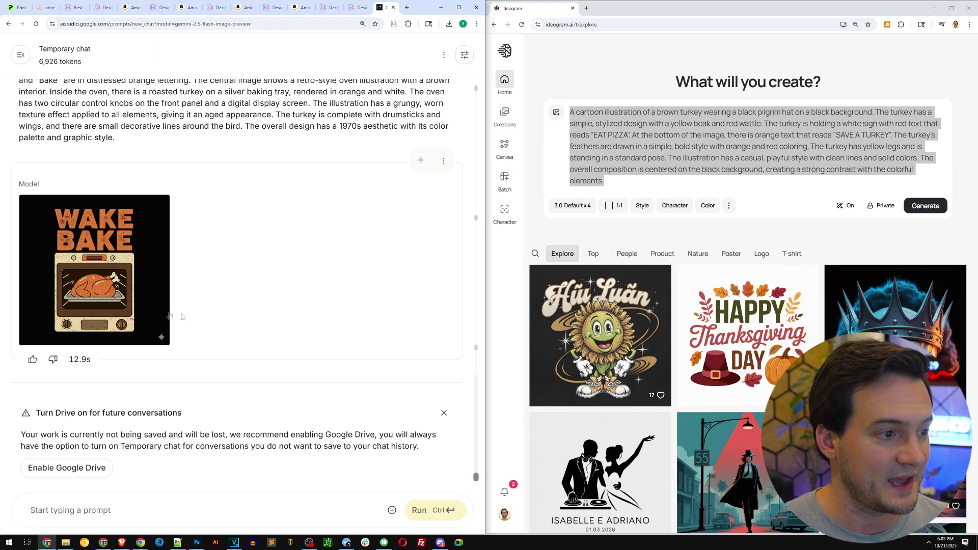
{"action": "left_click", "coordinate": [124, 273]}
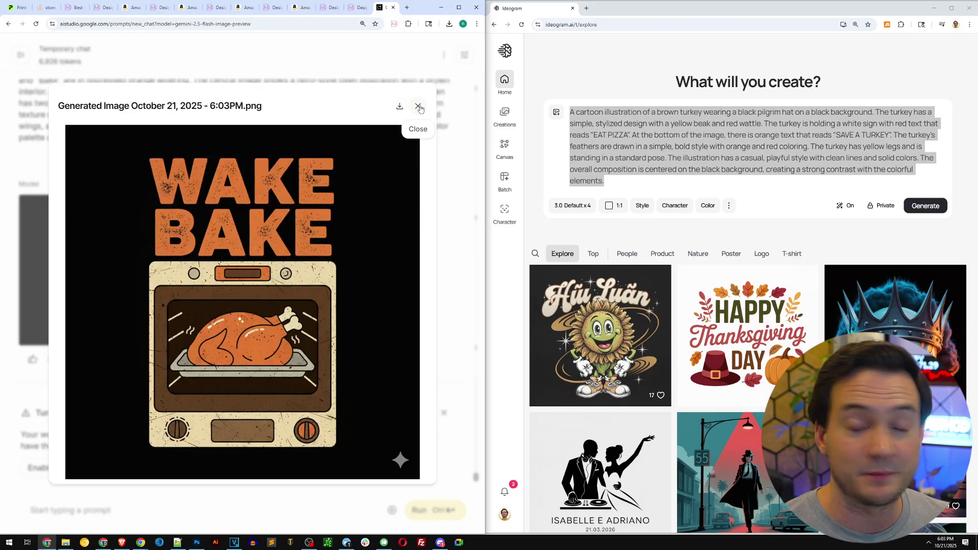
{"action": "left_click", "coordinate": [418, 107]}
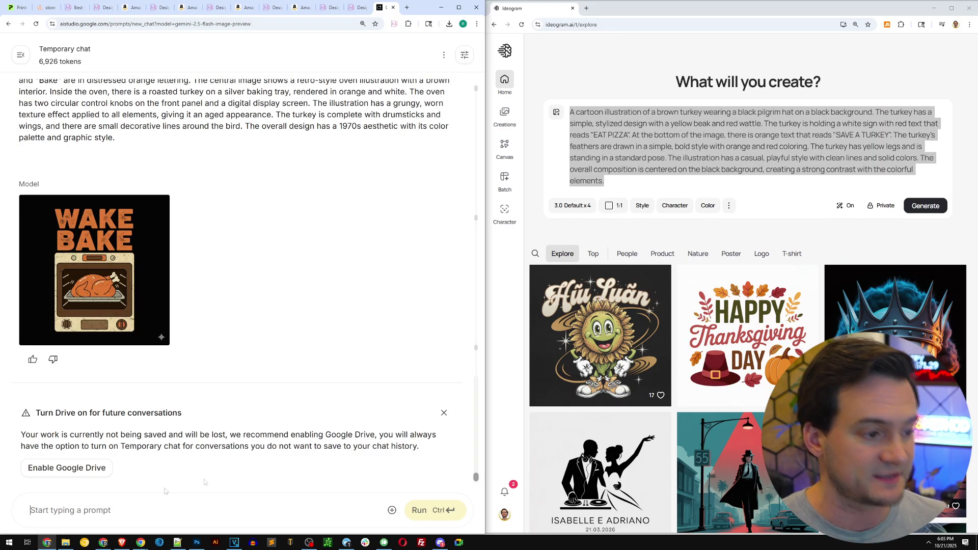
- Send 'Create this design:' with the pilgrim turkey description in AI Studio
{"action": "type", "text": "C"}
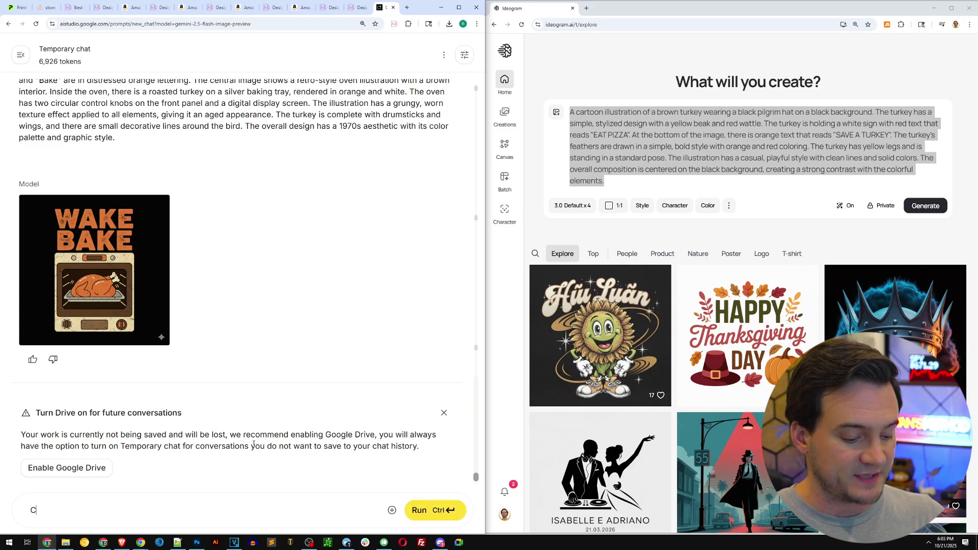
{"action": "type", "text": "reate this des"}
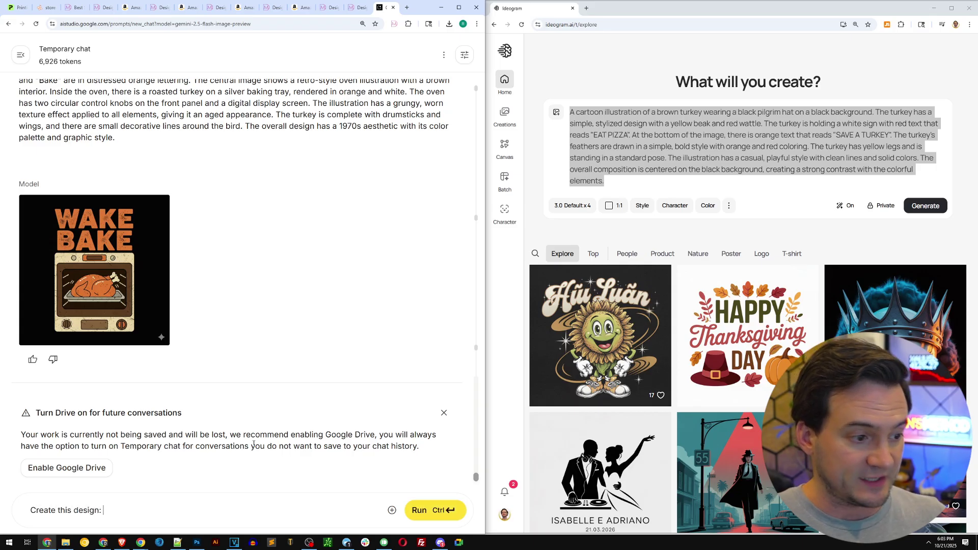
{"action": "type", "text": "ign:"}
{"action": "key", "text": "ctrl+v"}
{"action": "left_click", "coordinate": [436, 510]}
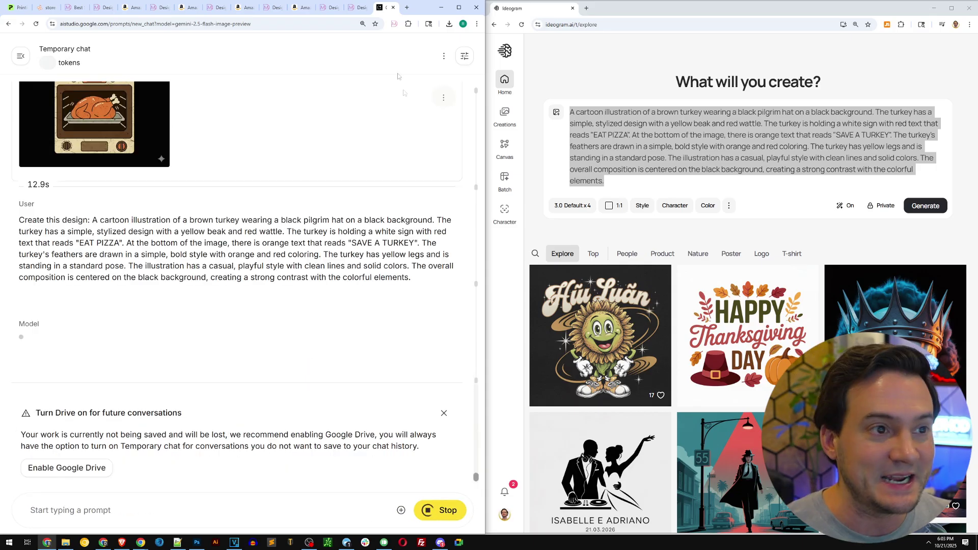
- Capture the Van Gogh pumpkin shirt artwork and have Ideogram describe it, replacing the old prompt
{"action": "left_click", "coordinate": [328, 7]}
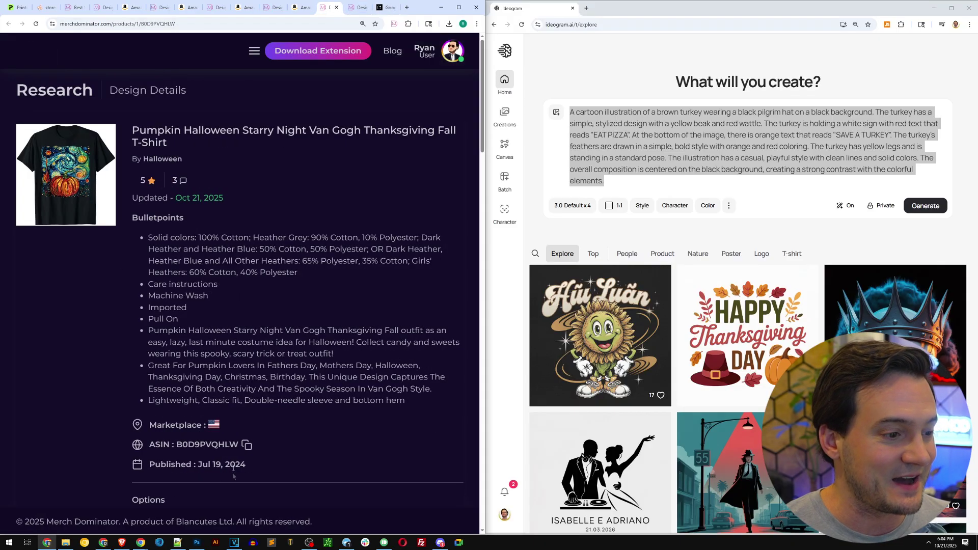
{"action": "scroll", "coordinate": [208, 484], "scroll_direction": "down", "scroll_amount": 1}
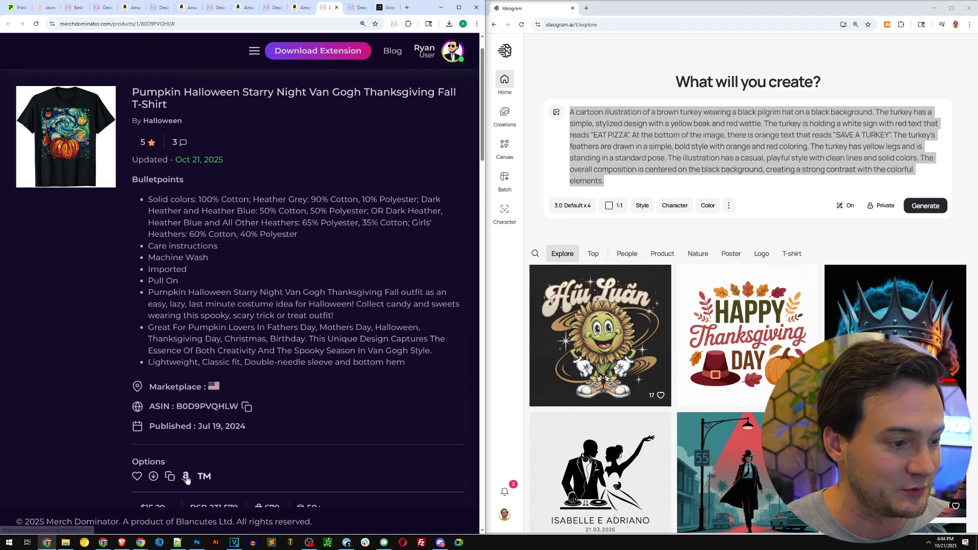
{"action": "left_click", "coordinate": [187, 479]}
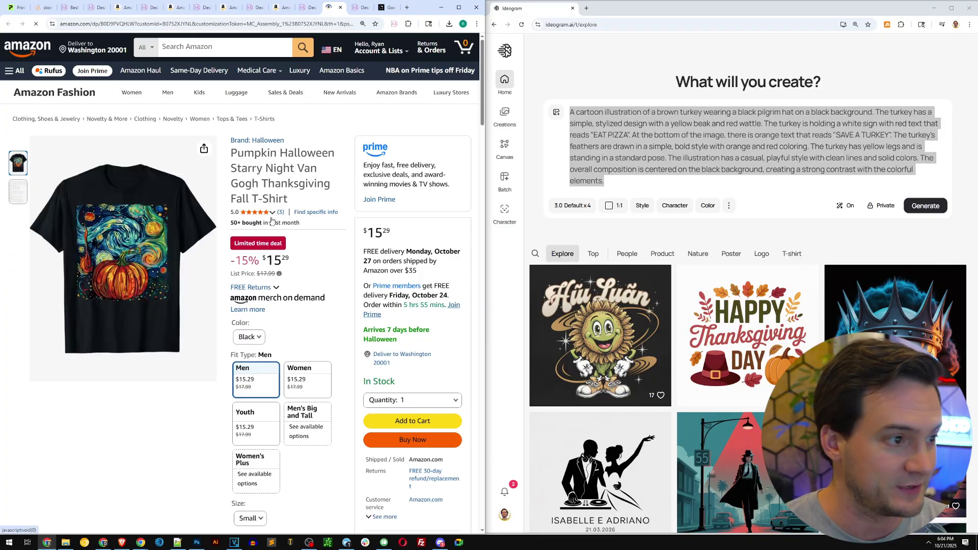
{"action": "key", "text": "Print"}
{"action": "left_click_drag", "start_coordinate": [73, 200], "coordinate": [175, 306]}
{"action": "left_click", "coordinate": [755, 133]}
{"action": "key", "text": "ctrl+a"}
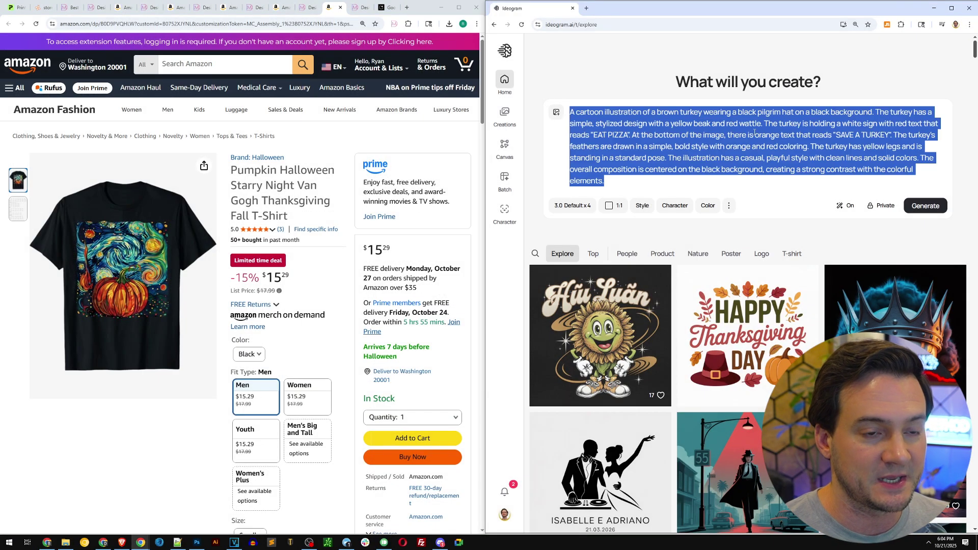
{"action": "key", "text": "BackSpace"}
{"action": "key", "text": "ctrl+v"}
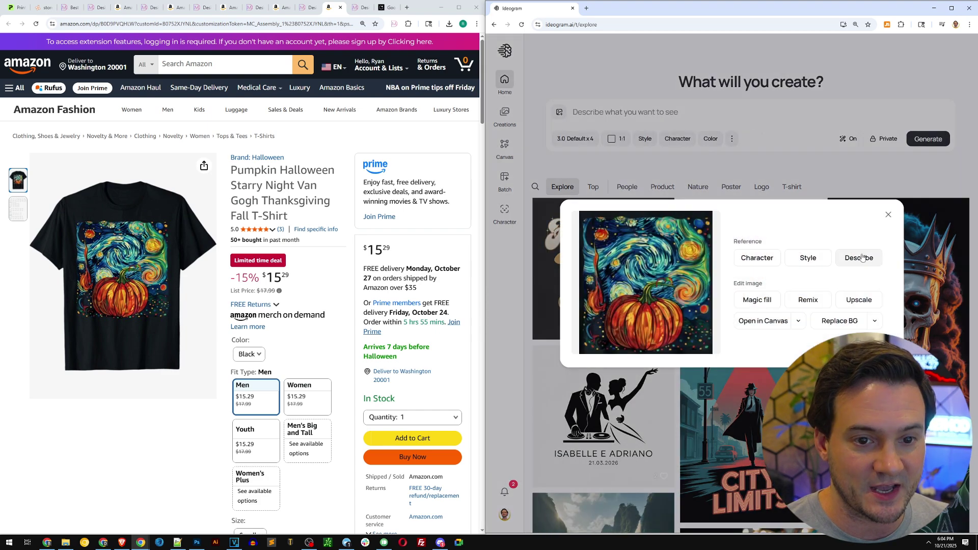
{"action": "left_click", "coordinate": [858, 256]}
- Preview the generated Save A Turkey image in AI Studio
{"action": "left_click", "coordinate": [387, 7]}
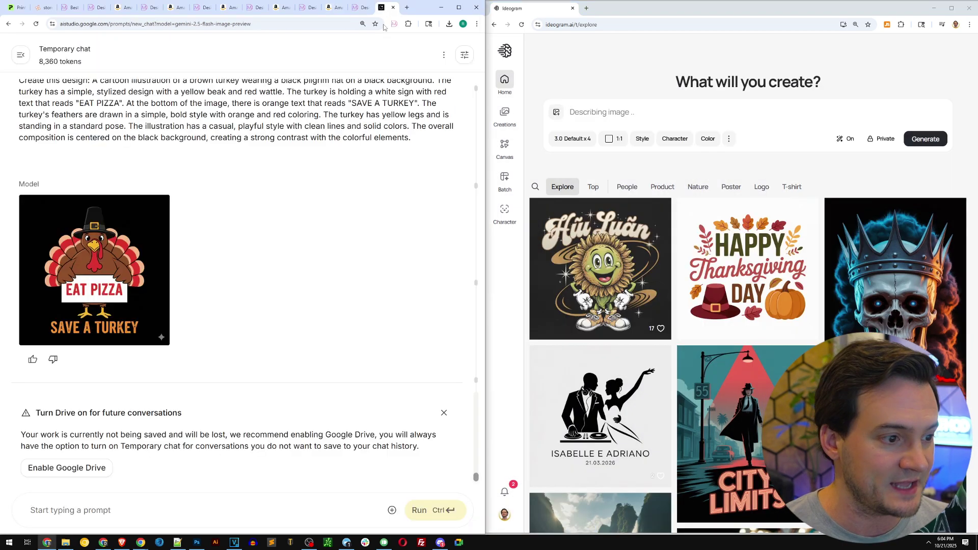
{"action": "left_click", "coordinate": [113, 266]}
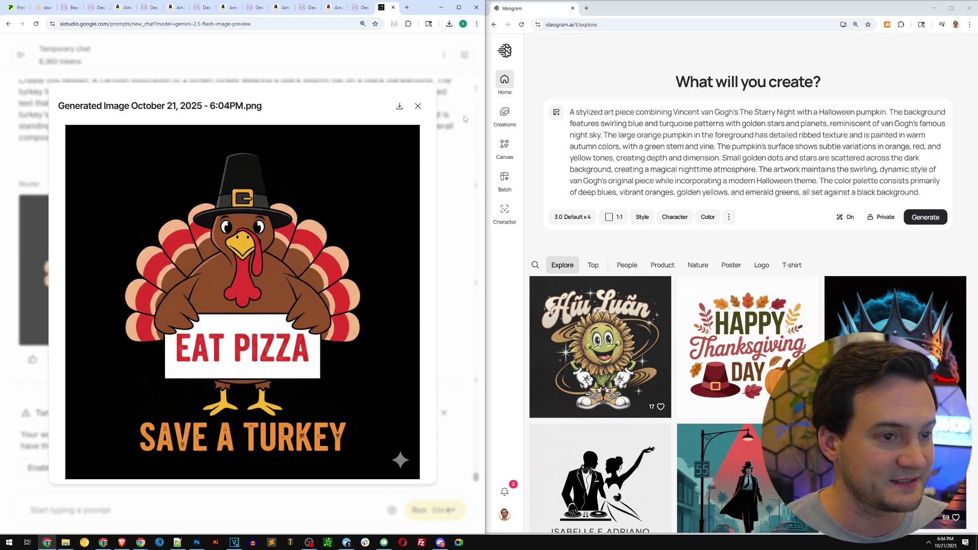
{"action": "left_click", "coordinate": [418, 106]}
- Write a 'create this design:' request in AI Studio with the Starry Night pumpkin description
{"action": "triple_click", "coordinate": [754, 153]}
{"action": "left_click", "coordinate": [128, 511]}
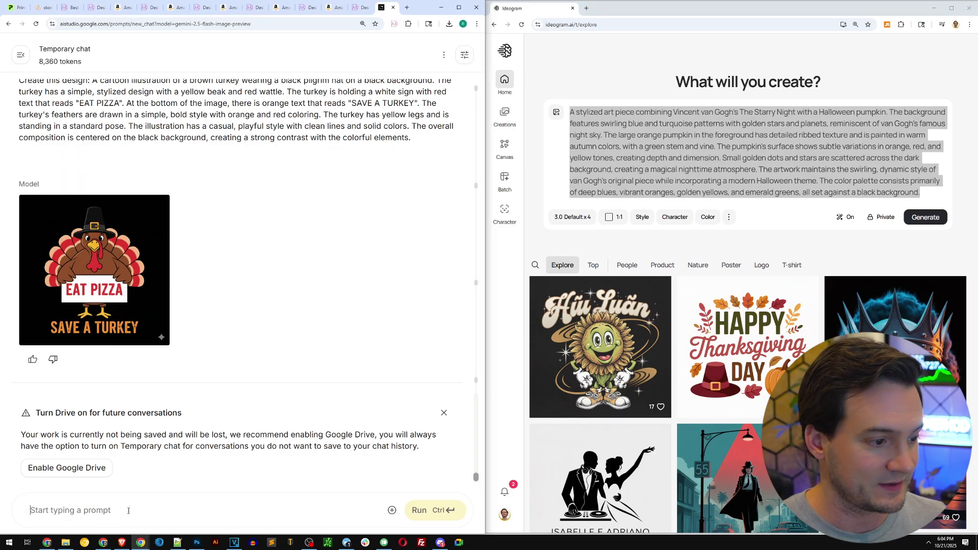
{"action": "type", "text": "cree"}
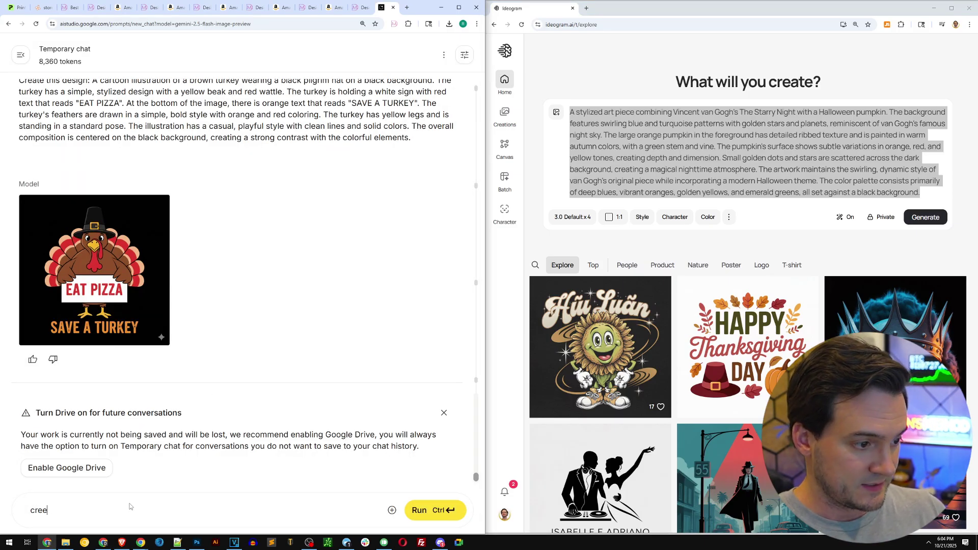
{"action": "type", "text": "atrthis design:"}
{"action": "key", "text": "ctrl+v"}
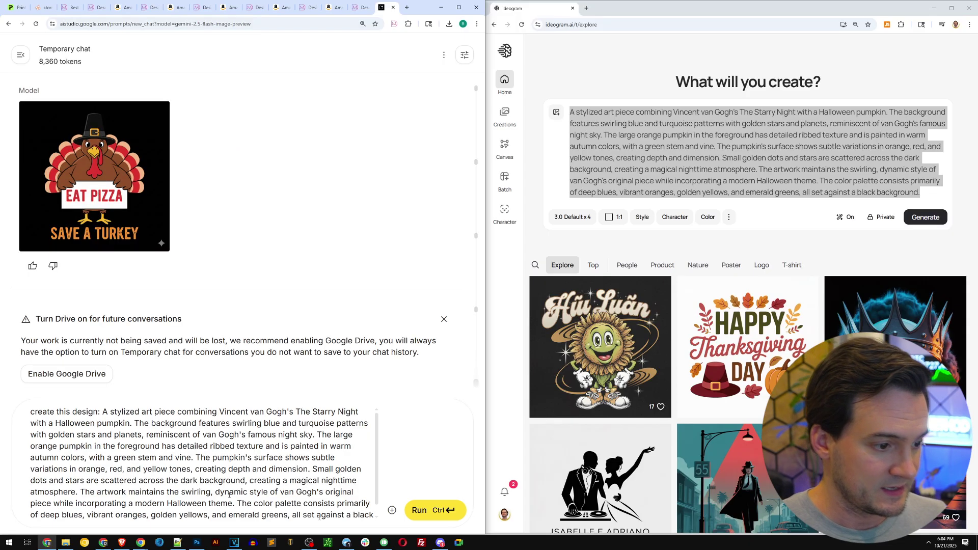
- Send the Starry Night pumpkin request and open the Tis The Season shirt on Amazon
{"action": "left_click", "coordinate": [419, 510]}
{"action": "left_click", "coordinate": [361, 8]}
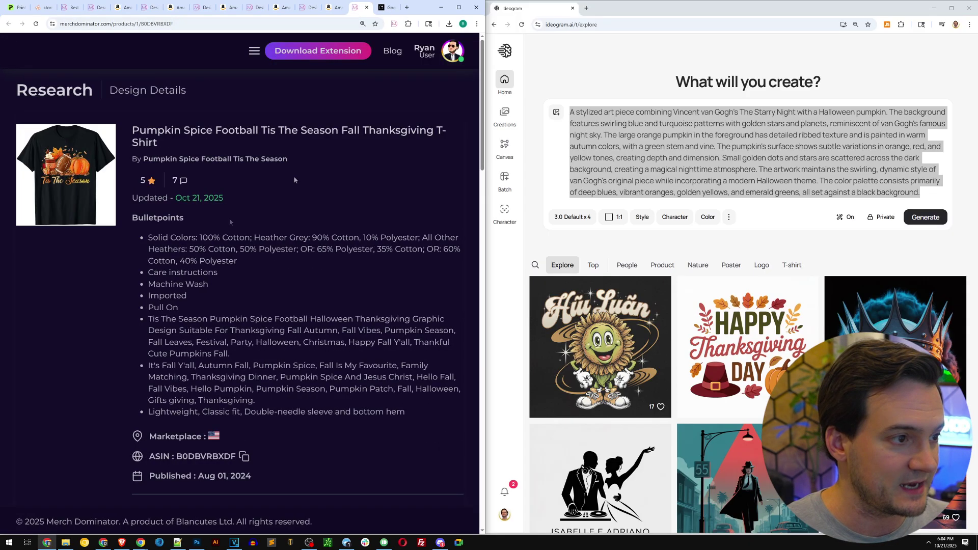
{"action": "scroll", "coordinate": [236, 344], "scroll_direction": "down", "scroll_amount": 1}
{"action": "left_click", "coordinate": [186, 450]}
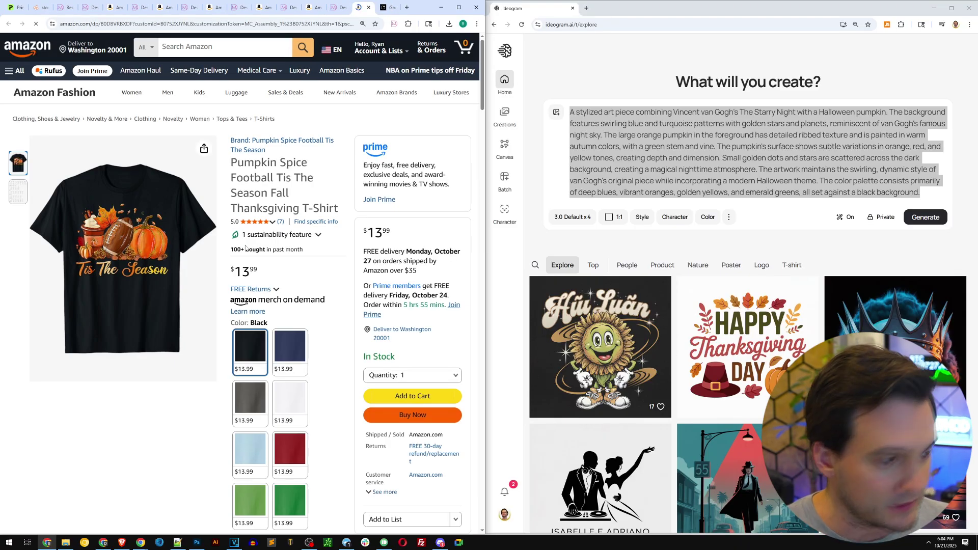
- Capture the Tis The Season shirt artwork and have Ideogram describe it
{"action": "key", "text": "Print"}
{"action": "left_click_drag", "start_coordinate": [73, 204], "coordinate": [160, 276]}
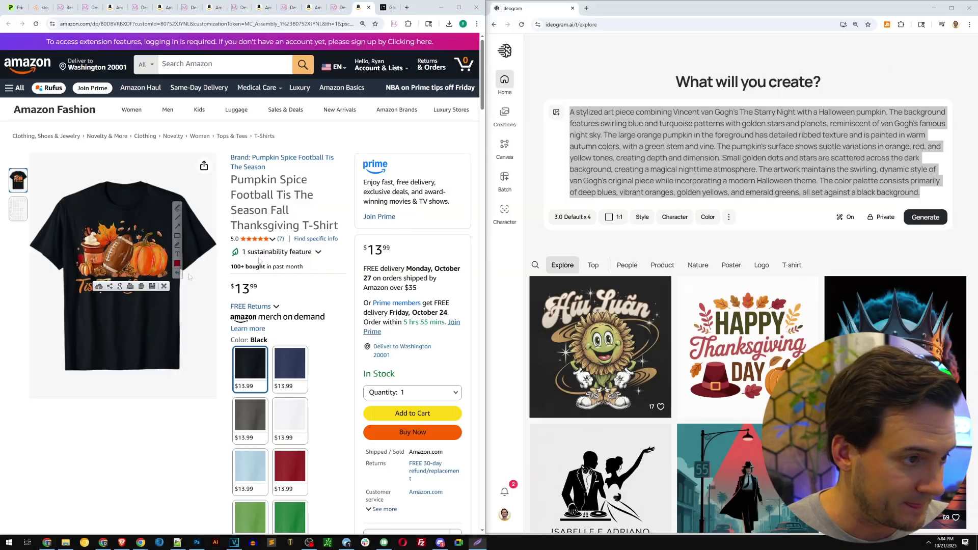
{"action": "left_click", "coordinate": [707, 160]}
{"action": "key", "text": "ctrl+v"}
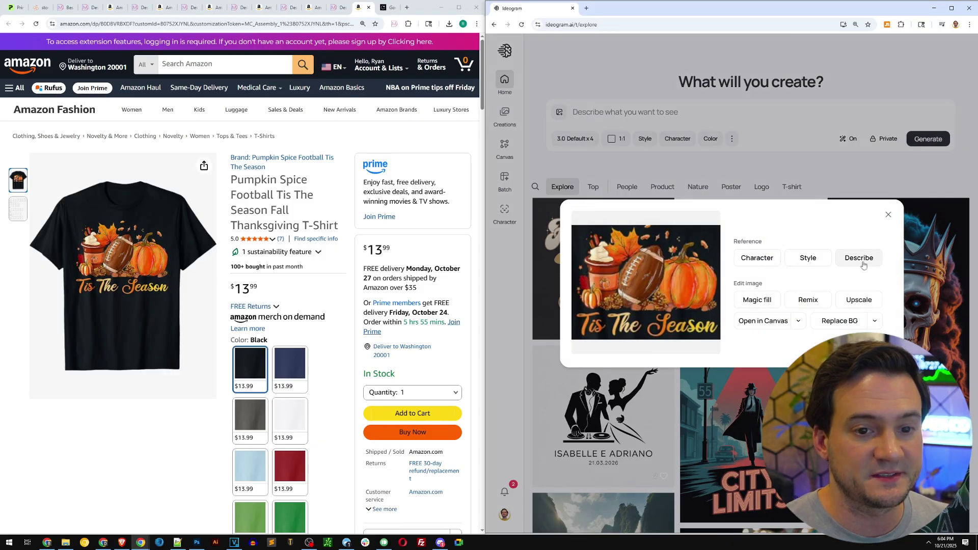
{"action": "left_click", "coordinate": [859, 258]}
- Generate Ideogram images from the description and send 'create this design:' with it to AI Studio
{"action": "left_click", "coordinate": [389, 7]}
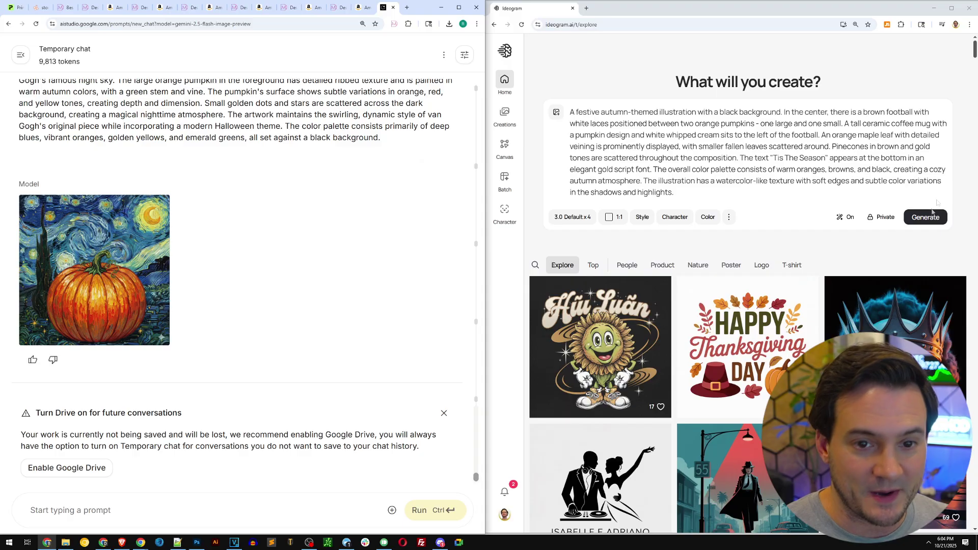
{"action": "left_click", "coordinate": [917, 218]}
{"action": "key", "text": "ctrl+a"}
{"action": "key", "text": "ctrl+c"}
{"action": "left_click", "coordinate": [917, 217]}
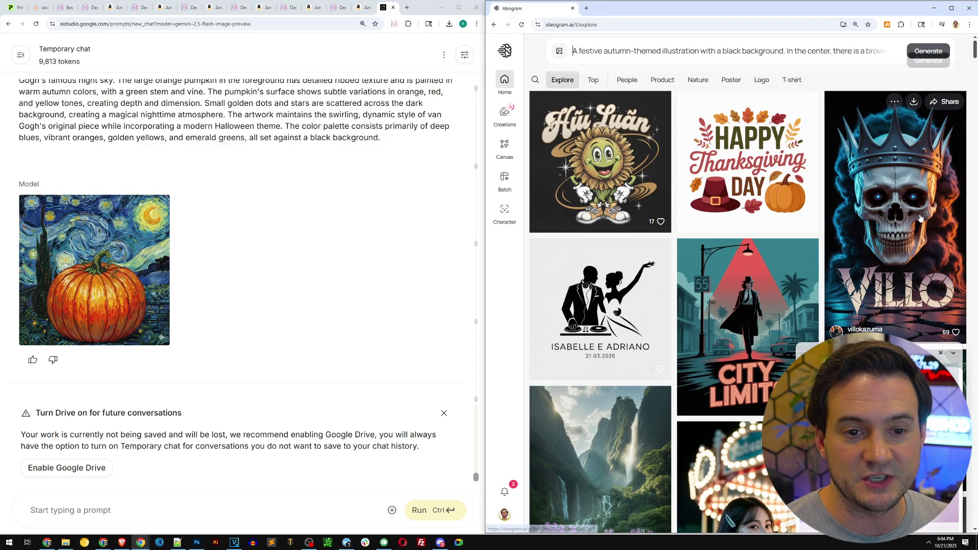
{"action": "left_click", "coordinate": [101, 514]}
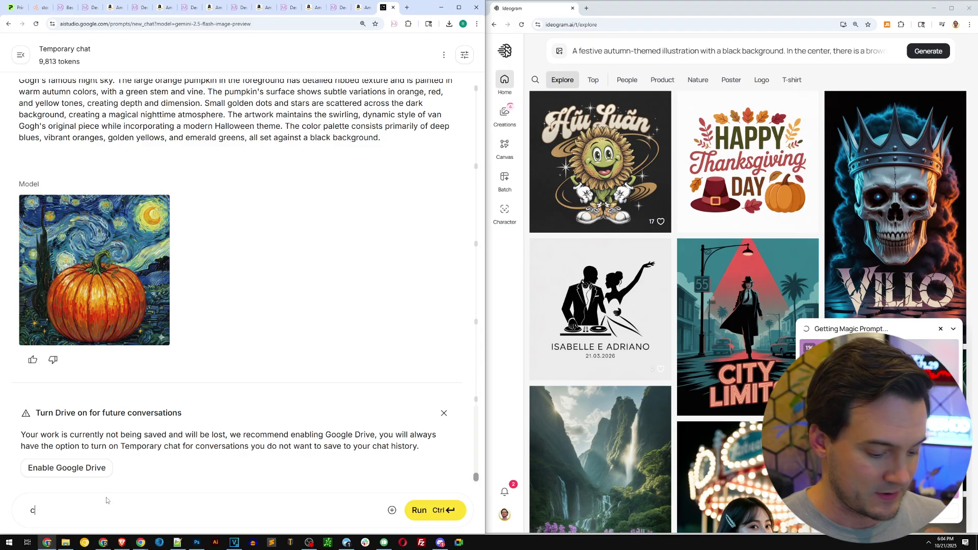
{"action": "type", "text": "create this"}
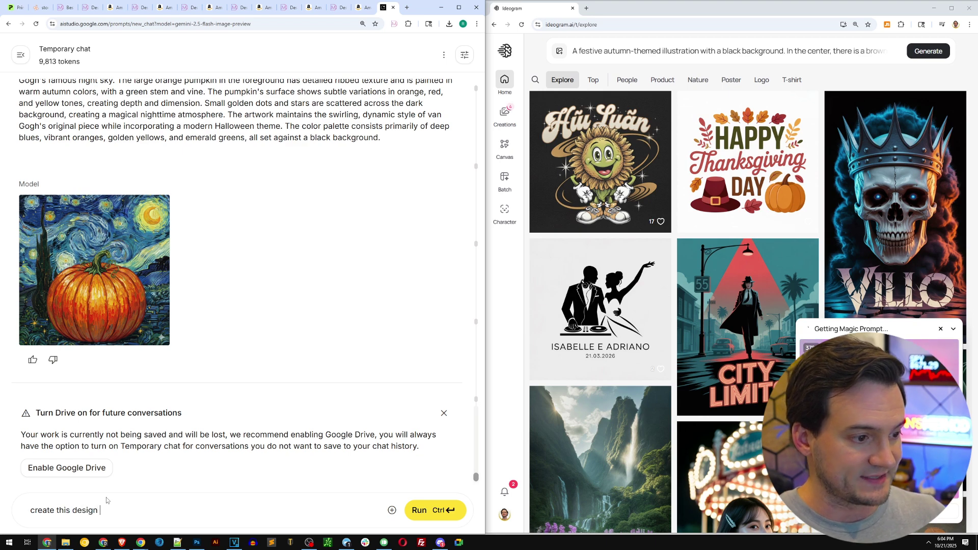
{"action": "type", "text": " design:"}
{"action": "key", "text": "ctrl+v"}
{"action": "key", "text": "ctrl+Return"}
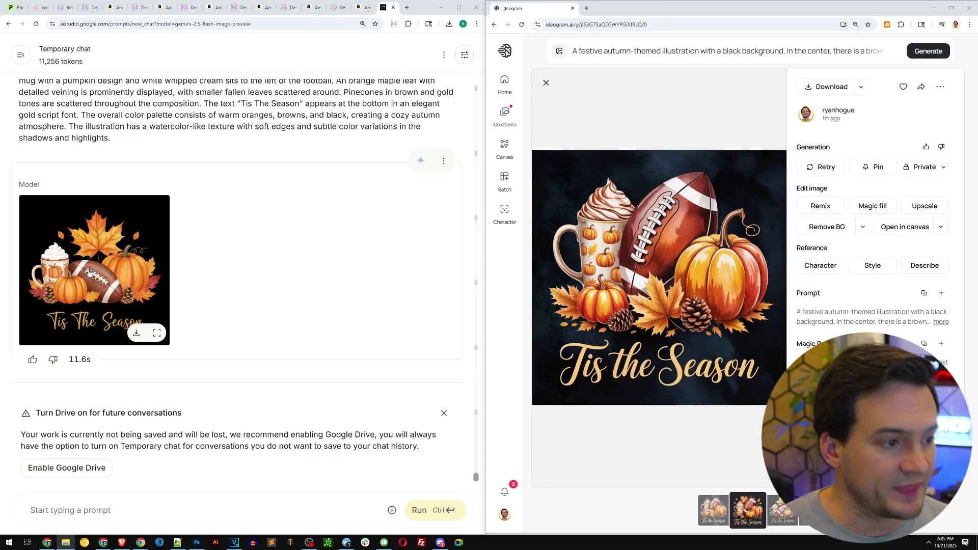
- Preview AI Studio's result, then flip through Ideogram's four maximized variations, ending on the first
{"action": "left_click", "coordinate": [89, 273]}
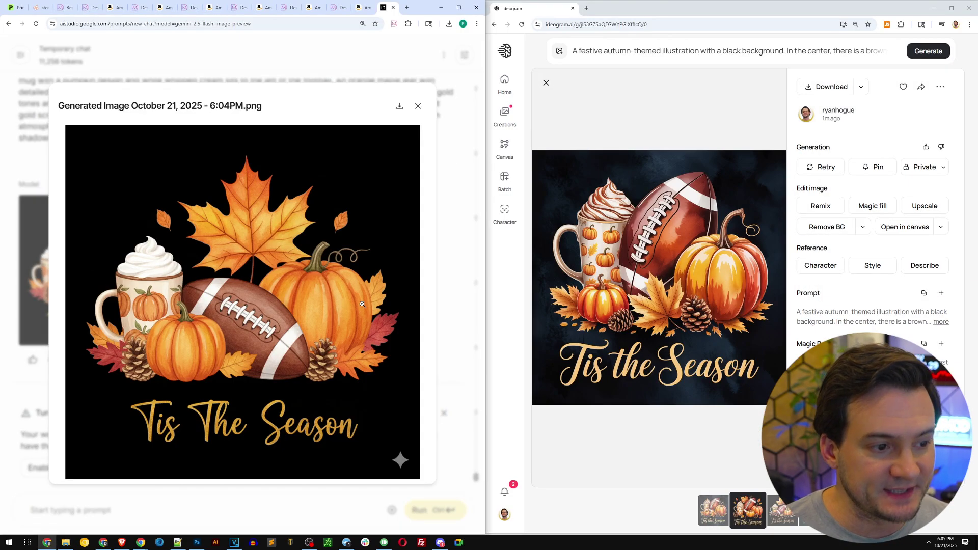
{"action": "double_click", "coordinate": [707, 15]}
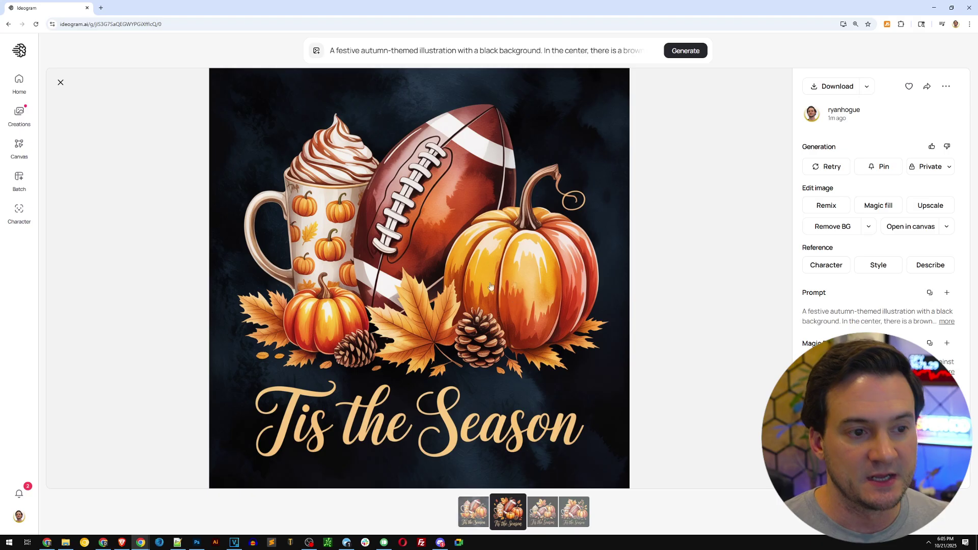
{"action": "left_click", "coordinate": [470, 512]}
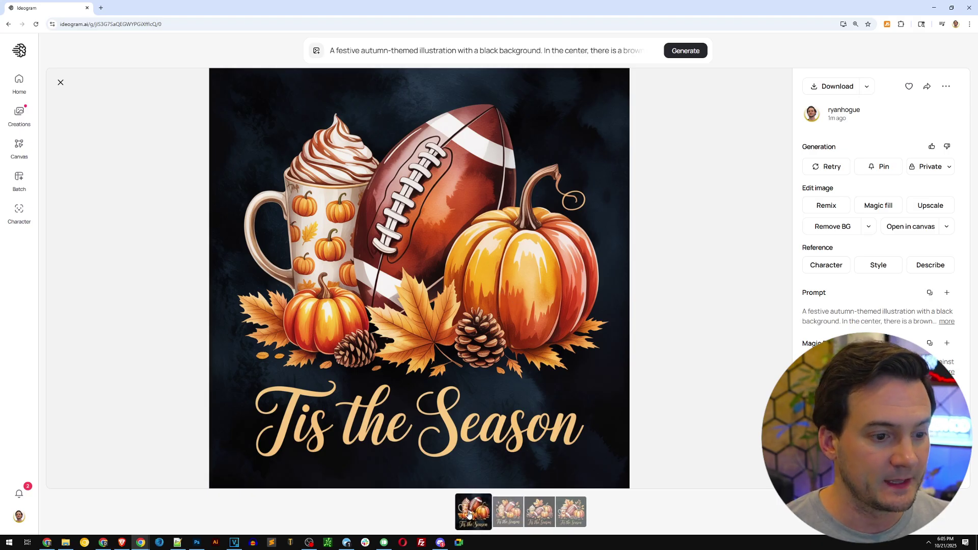
{"action": "left_click", "coordinate": [508, 516]}
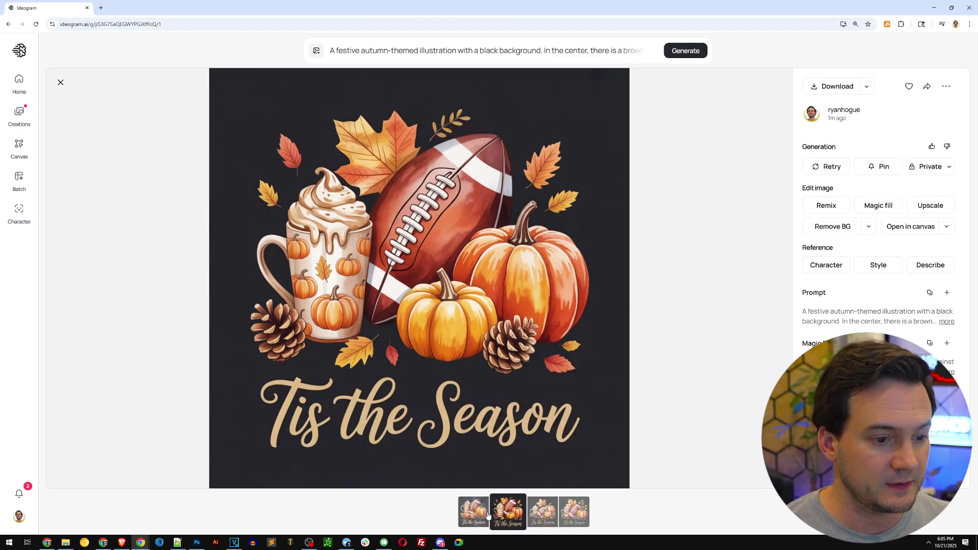
{"action": "left_click", "coordinate": [474, 516]}
{"action": "left_click", "coordinate": [506, 516]}
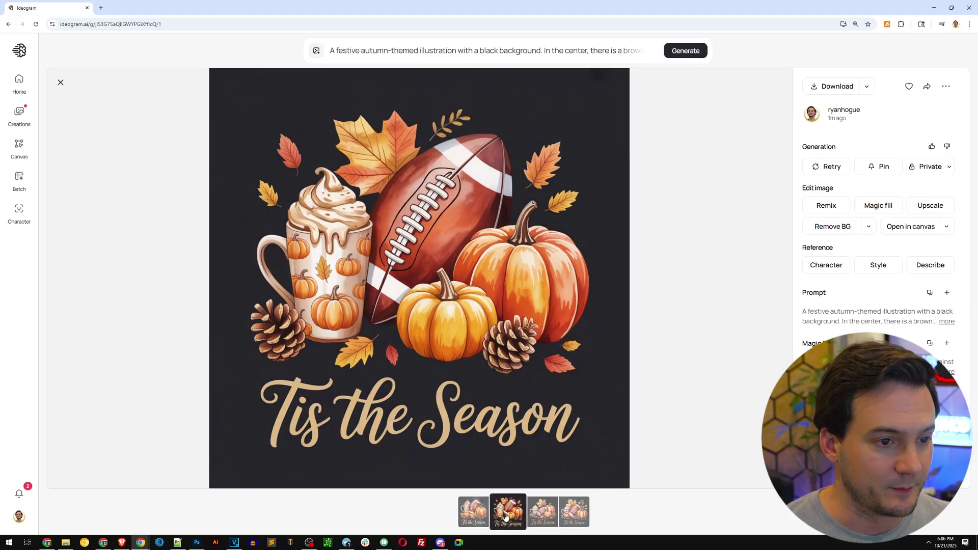
{"action": "left_click", "coordinate": [545, 518]}
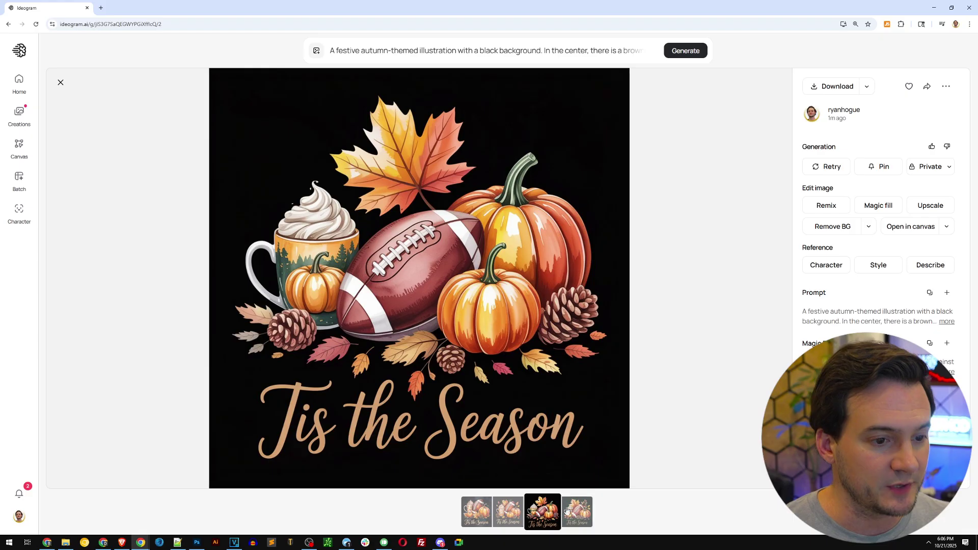
{"action": "left_click", "coordinate": [578, 515]}
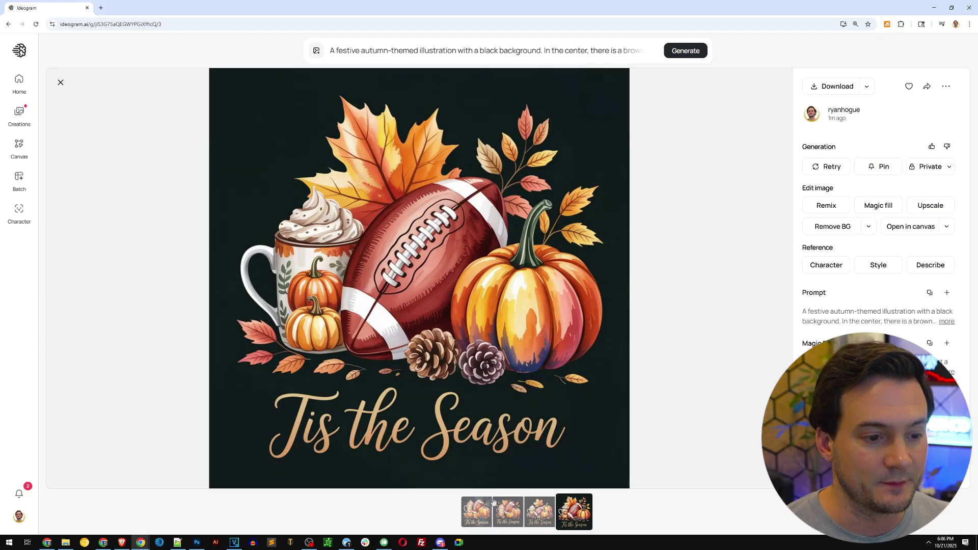
{"action": "left_click", "coordinate": [477, 512]}
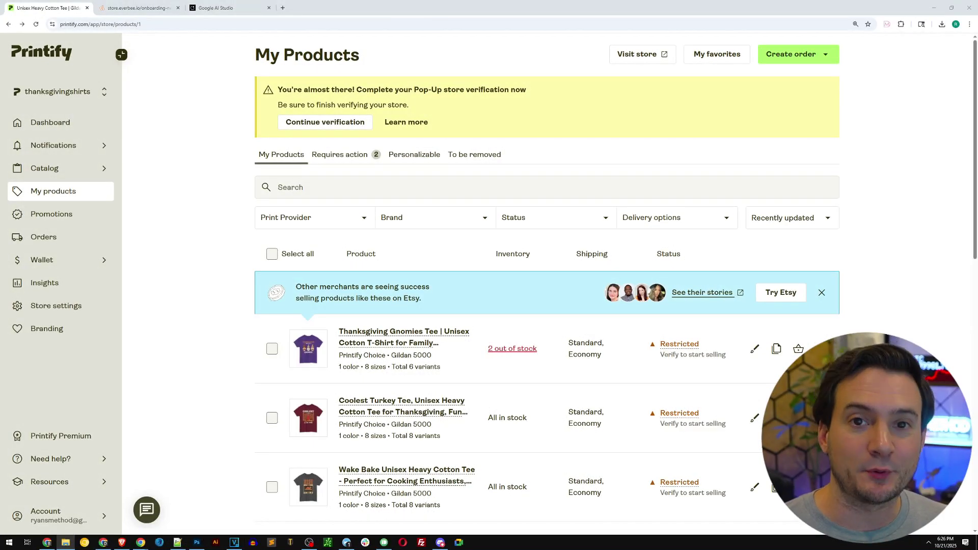
{"action": "left_click", "coordinate": [112, 94]}
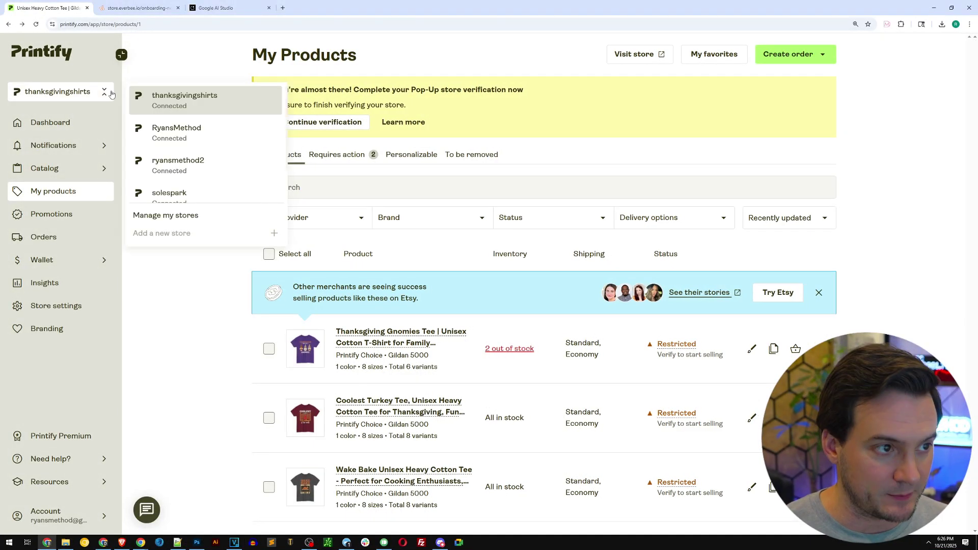
{"action": "left_click", "coordinate": [196, 107]}
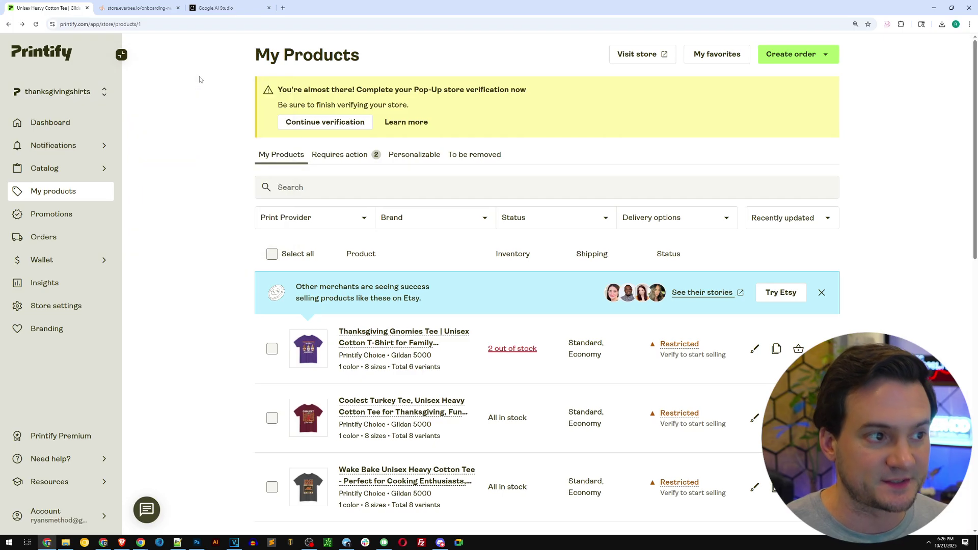
{"action": "scroll", "coordinate": [203, 183], "scroll_direction": "down", "scroll_amount": 3}
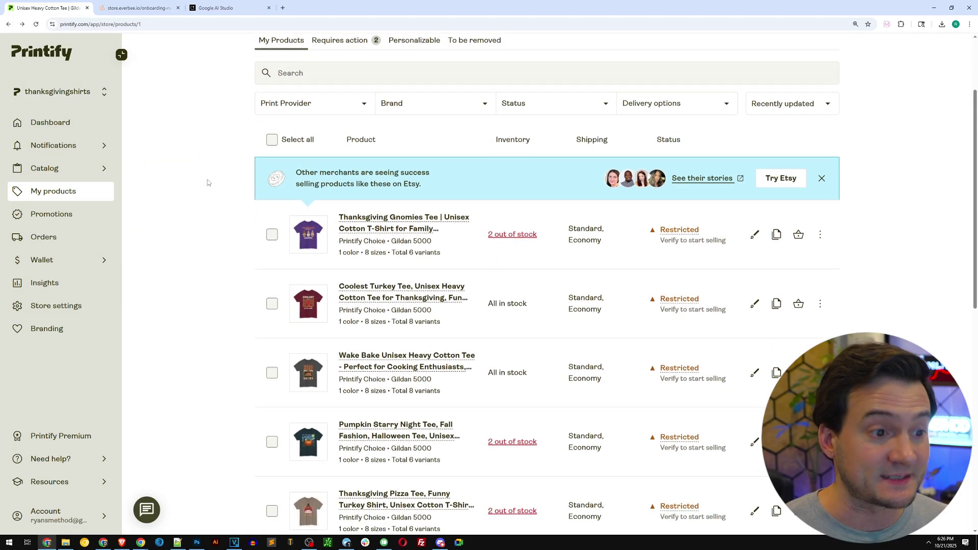
{"action": "scroll", "coordinate": [205, 187], "scroll_direction": "up", "scroll_amount": 1}
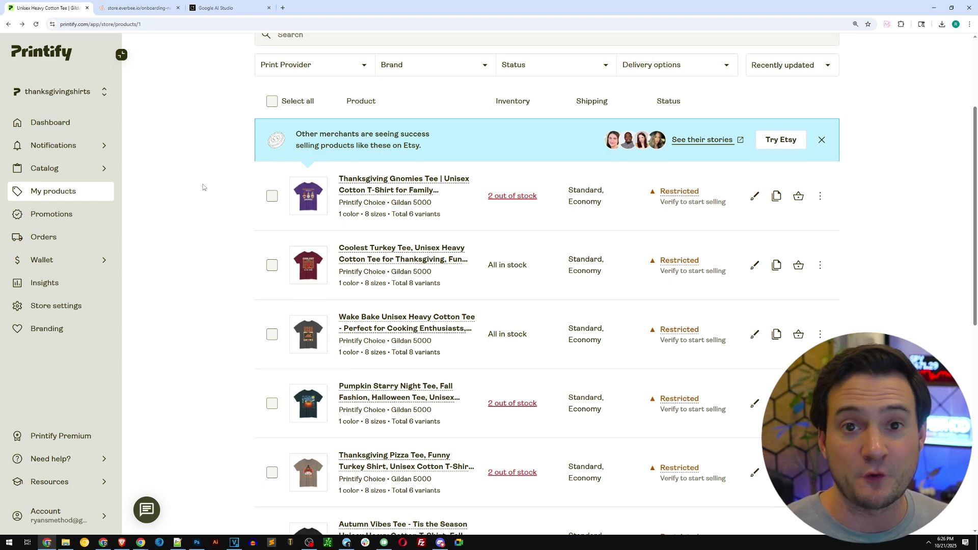
{"action": "left_click", "coordinate": [91, 172]}
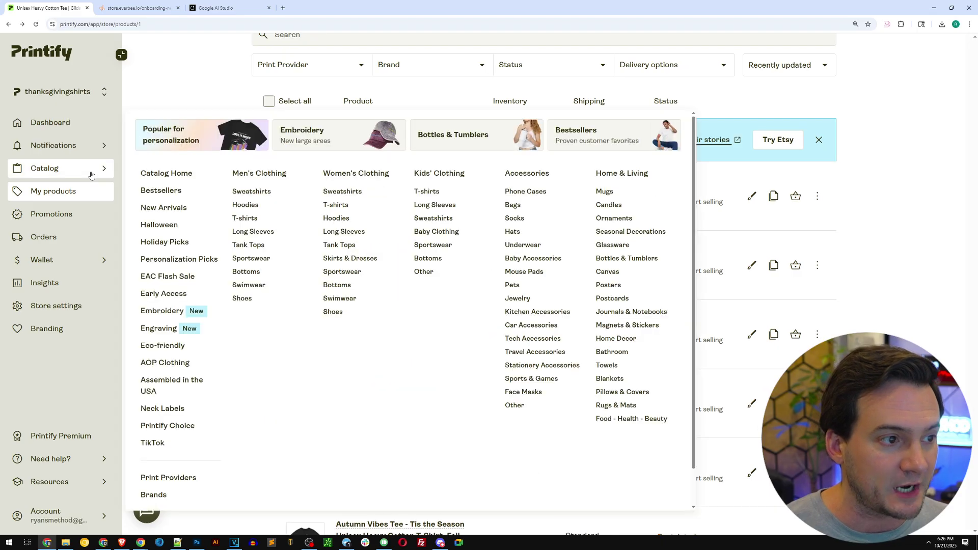
- Start a blank design for the Unisex Heavy Blend Crewneck Sweatshirt from Men's Sweatshirts
{"action": "left_click", "coordinate": [250, 192]}
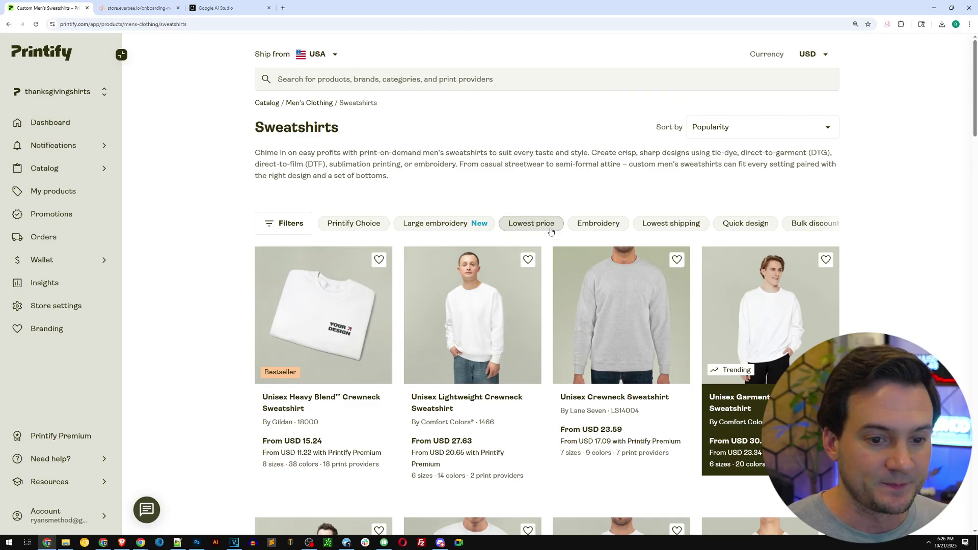
{"action": "scroll", "coordinate": [370, 211], "scroll_direction": "down", "scroll_amount": 1}
{"action": "left_click", "coordinate": [300, 239]}
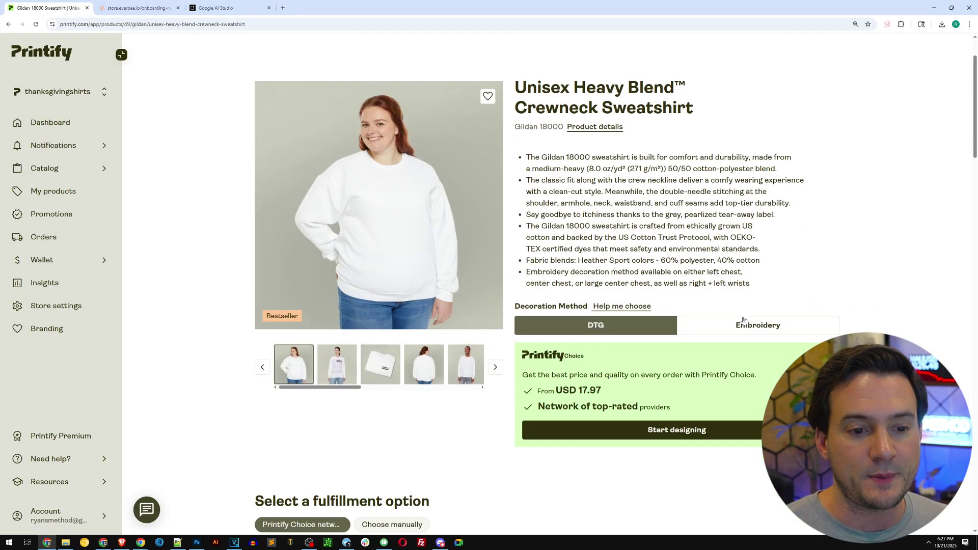
{"action": "scroll", "coordinate": [713, 357], "scroll_direction": "down", "scroll_amount": 1}
{"action": "left_click", "coordinate": [701, 395]}
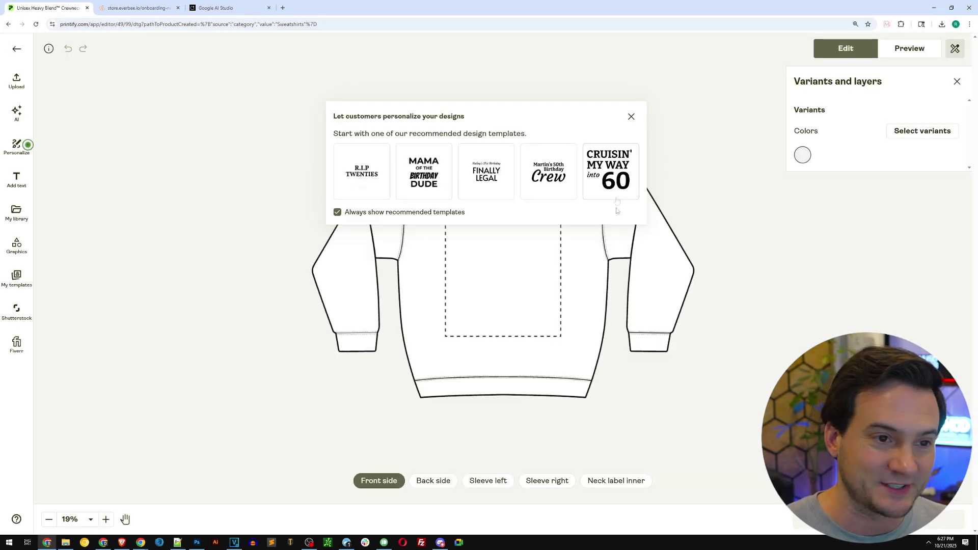
{"action": "left_click", "coordinate": [632, 117]}
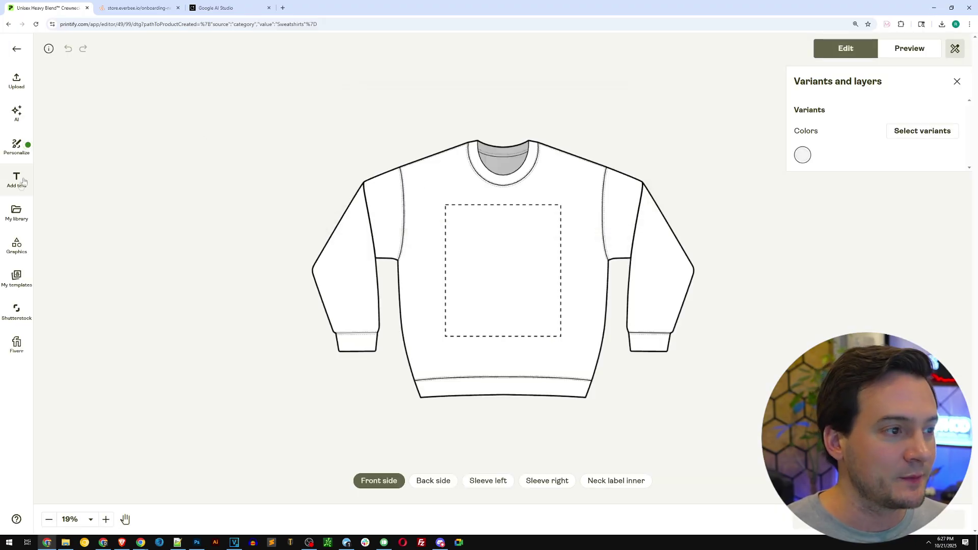
{"action": "left_click", "coordinate": [18, 211]}
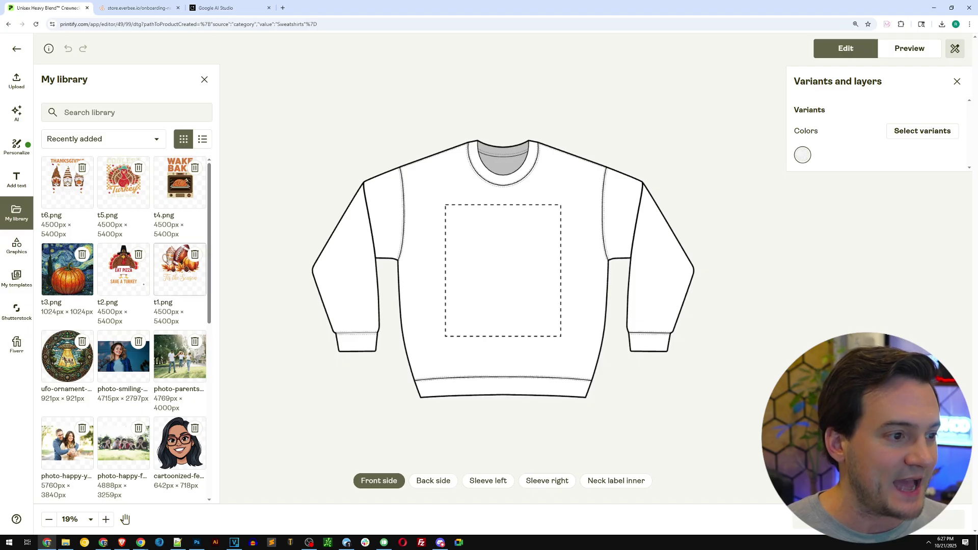
- Place the pumpkin t3.png on the sweatshirt front and enlarge it to 12.84 in
{"action": "left_click", "coordinate": [66, 278]}
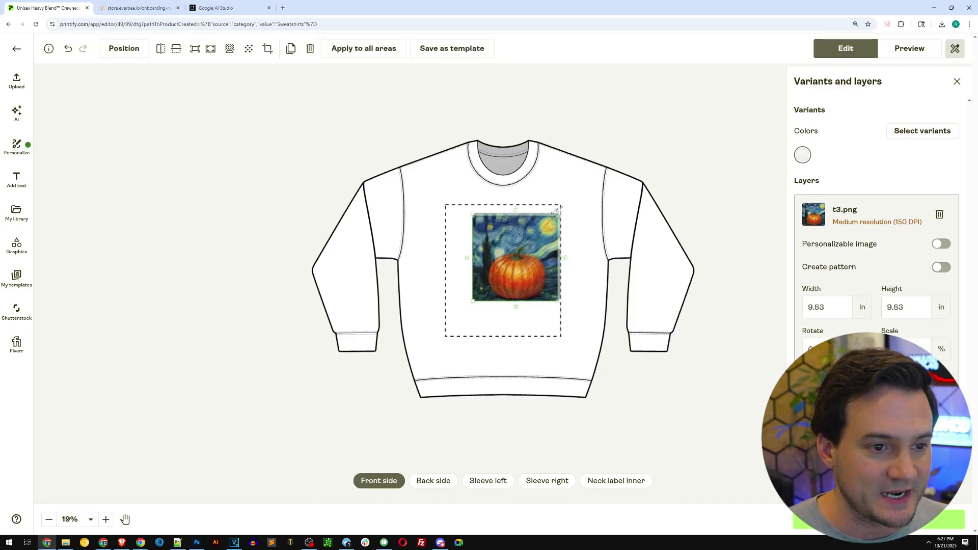
{"action": "left_click_drag", "start_coordinate": [532, 242], "coordinate": [502, 239]}
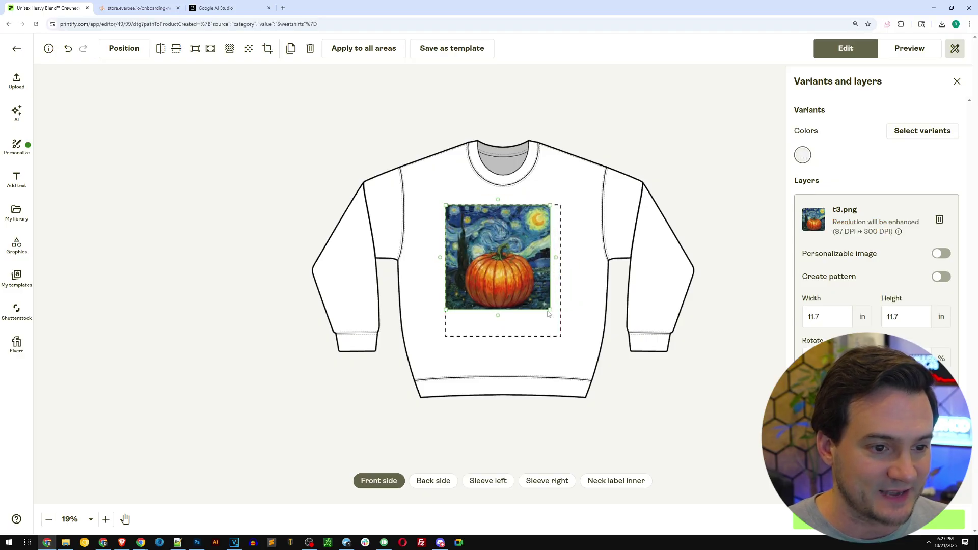
{"action": "left_click_drag", "start_coordinate": [550, 309], "coordinate": [561, 319]}
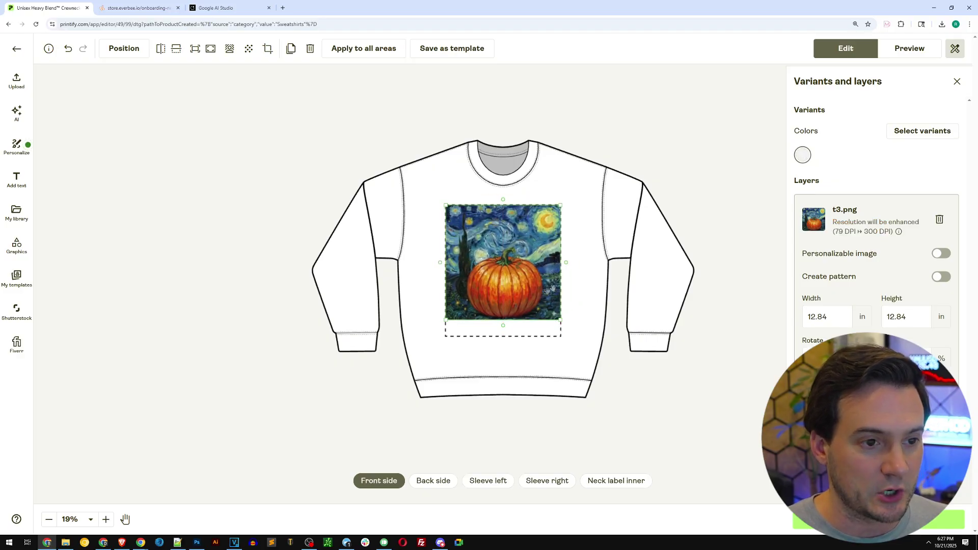
- Add Black, Red, Orange, Gold and Sapphire as sweatshirt colour variants
{"action": "left_click", "coordinate": [929, 132]}
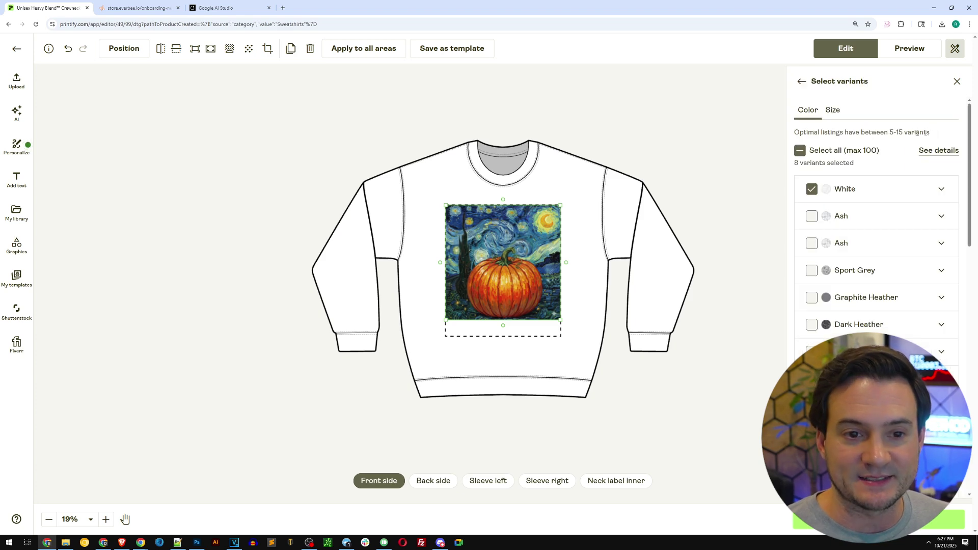
{"action": "scroll", "coordinate": [832, 224], "scroll_direction": "down", "scroll_amount": 2}
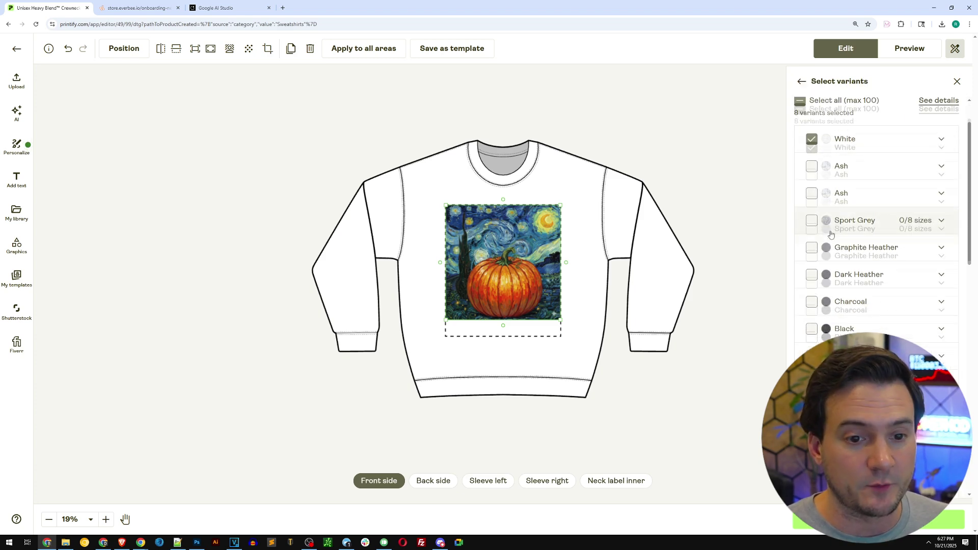
{"action": "left_click", "coordinate": [812, 302]}
{"action": "scroll", "coordinate": [846, 322], "scroll_direction": "down", "scroll_amount": 2}
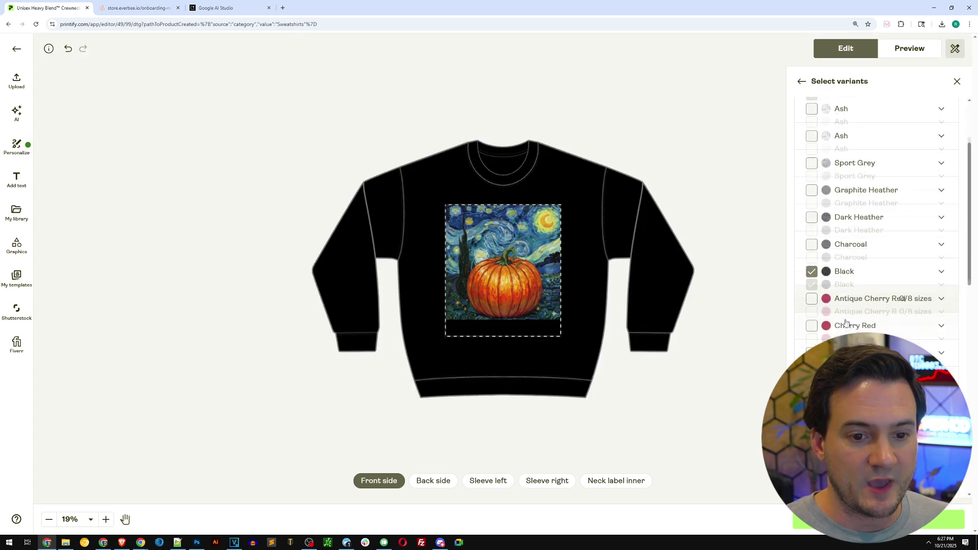
{"action": "left_click", "coordinate": [812, 306]}
{"action": "scroll", "coordinate": [844, 319], "scroll_direction": "down", "scroll_amount": 4}
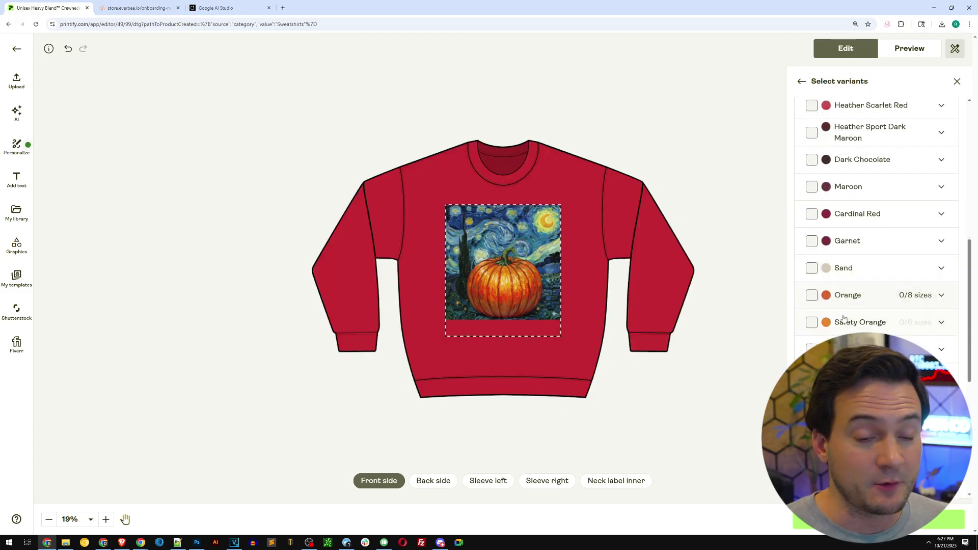
{"action": "scroll", "coordinate": [845, 318], "scroll_direction": "down", "scroll_amount": 1}
{"action": "left_click", "coordinate": [812, 257]}
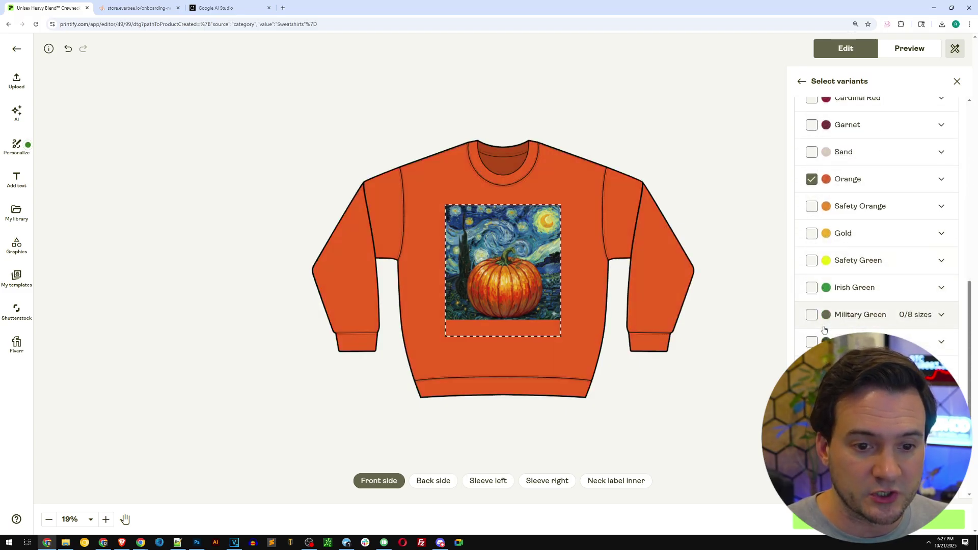
{"action": "scroll", "coordinate": [824, 330], "scroll_direction": "down", "scroll_amount": 2}
{"action": "left_click", "coordinate": [814, 120]}
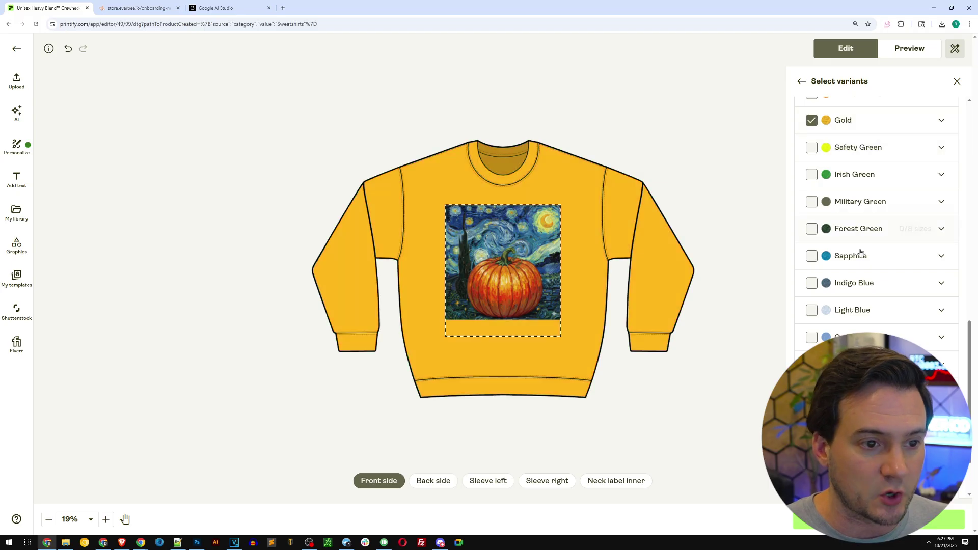
{"action": "scroll", "coordinate": [861, 252], "scroll_direction": "down", "scroll_amount": 2}
{"action": "scroll", "coordinate": [822, 260], "scroll_direction": "up", "scroll_amount": 2}
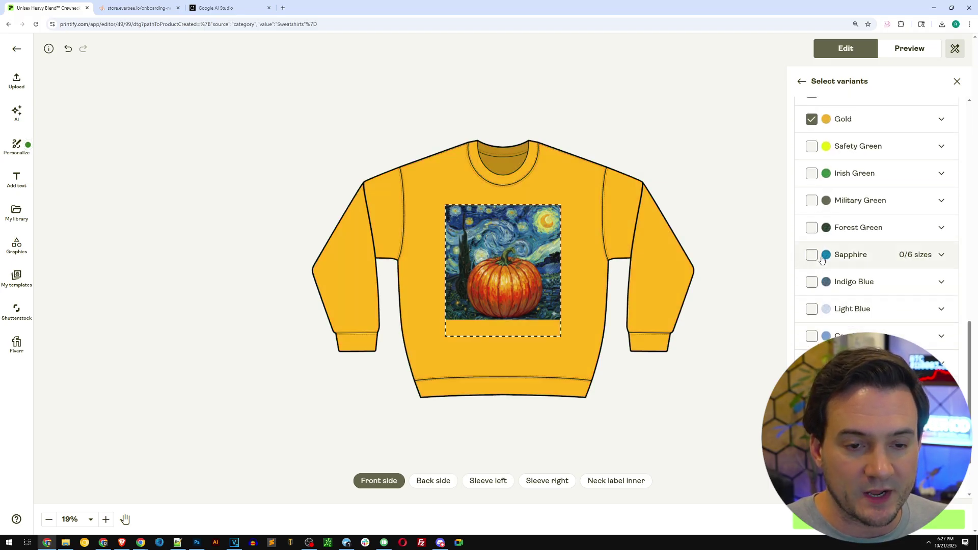
{"action": "left_click", "coordinate": [811, 255]}
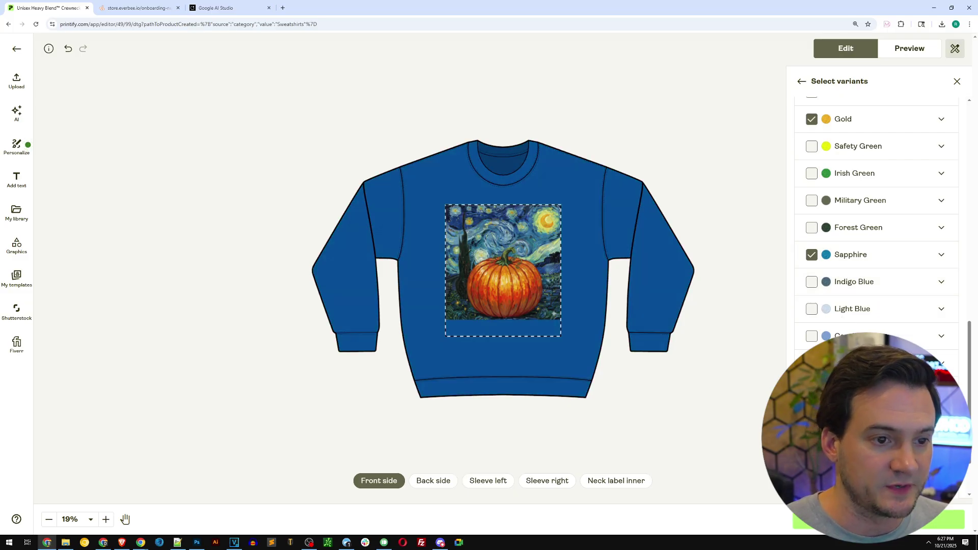
{"action": "scroll", "coordinate": [742, 373], "scroll_direction": "up", "scroll_amount": 1}
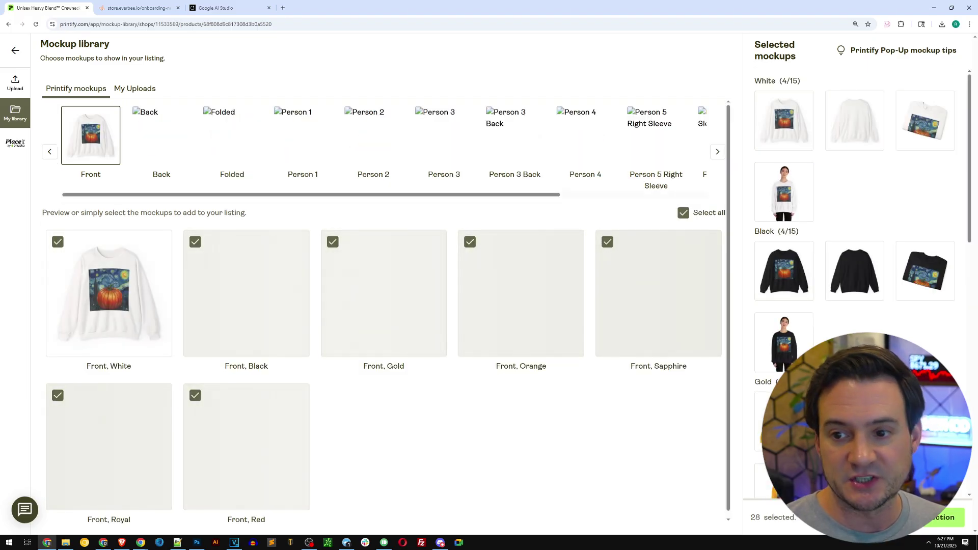
- Review the pumpkin sweatshirt mockups and save the chosen ones for the listing
{"action": "mouse_move", "coordinate": [798, 322]}
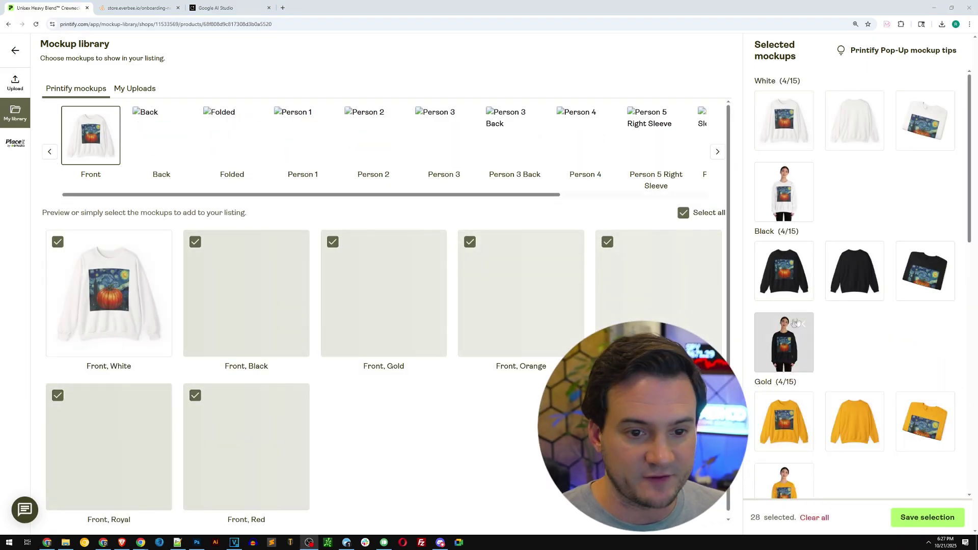
{"action": "scroll", "coordinate": [867, 313], "scroll_direction": "down", "scroll_amount": 10}
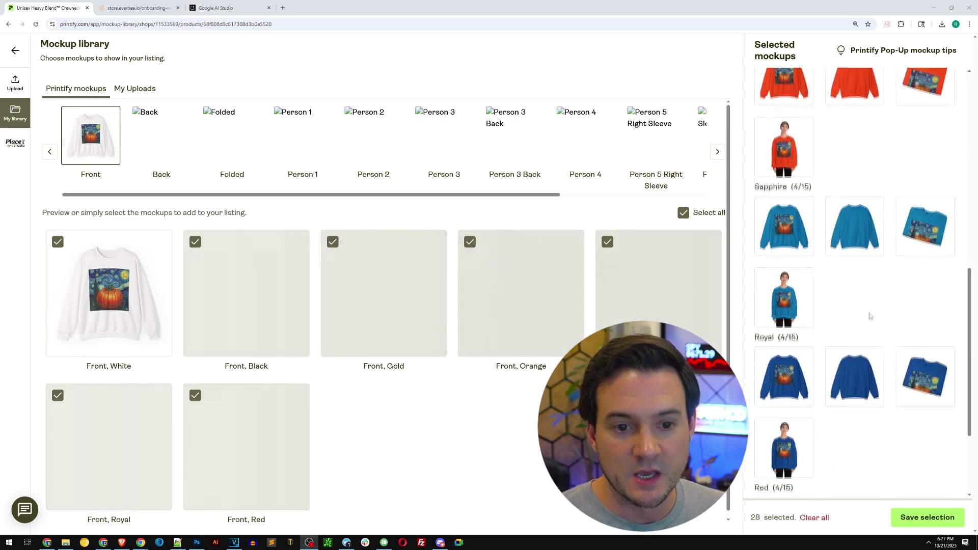
{"action": "scroll", "coordinate": [871, 316], "scroll_direction": "down", "scroll_amount": 3}
{"action": "scroll", "coordinate": [869, 324], "scroll_direction": "up", "scroll_amount": 12}
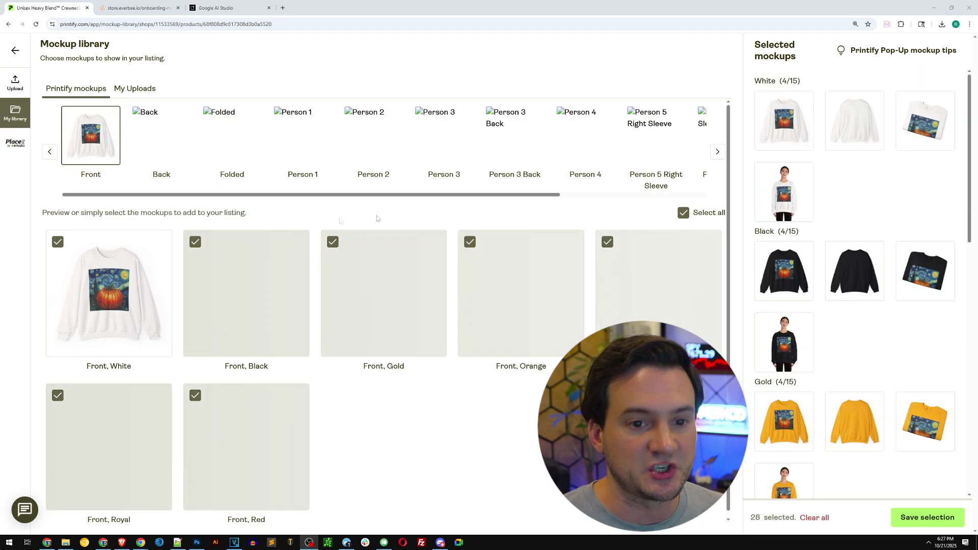
{"action": "left_click", "coordinate": [928, 518]}
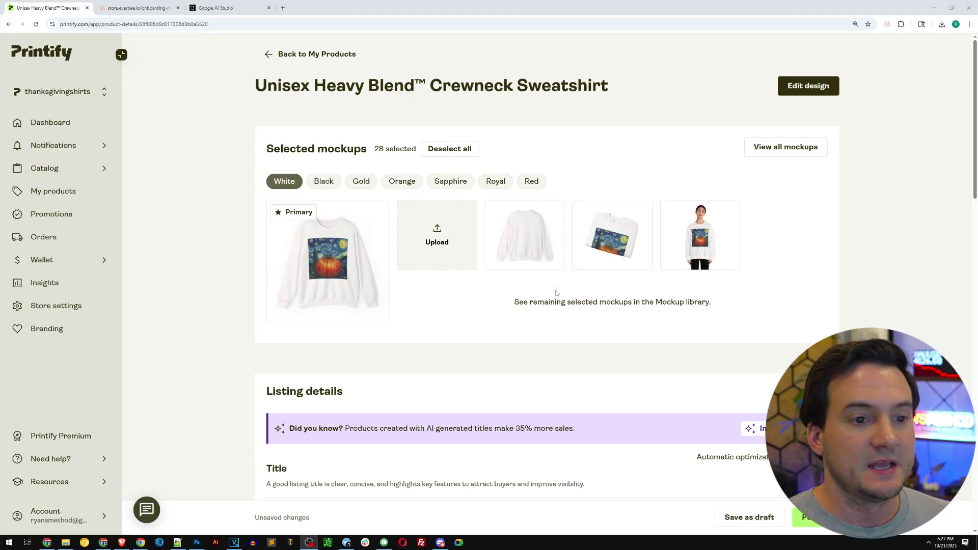
- Browse the black and gold mockups in the full-size viewer, then close it
{"action": "scroll", "coordinate": [448, 277], "scroll_direction": "down", "scroll_amount": 3}
{"action": "scroll", "coordinate": [316, 199], "scroll_direction": "up", "scroll_amount": 2}
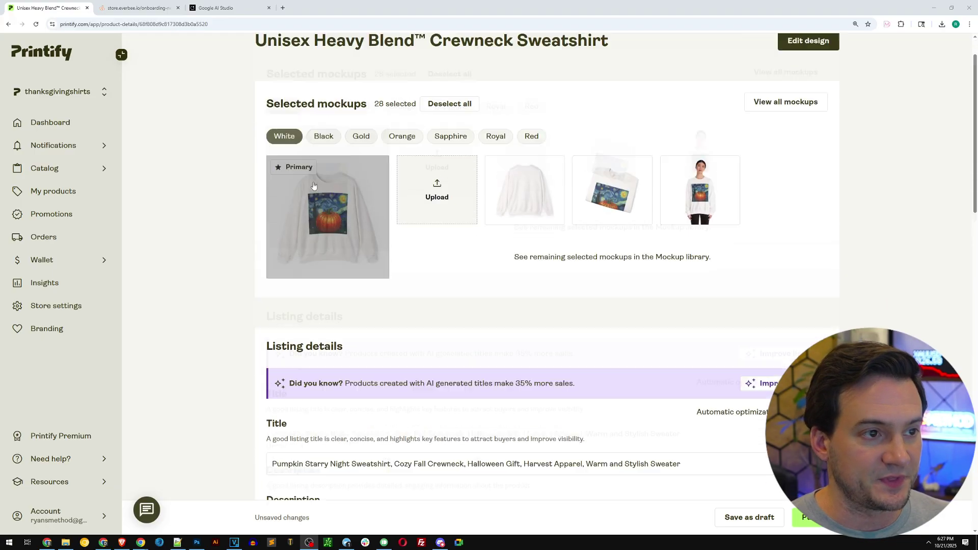
{"action": "left_click", "coordinate": [323, 181]}
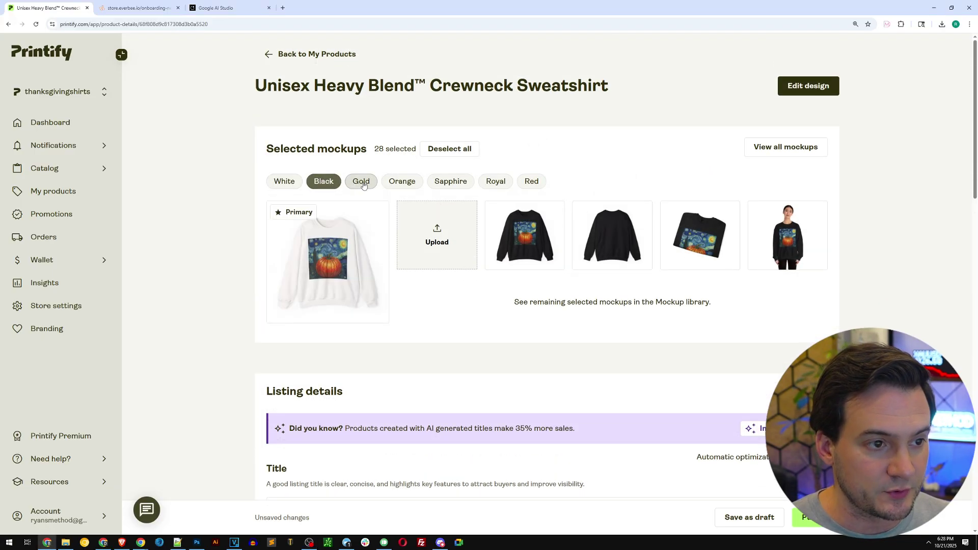
{"action": "left_click", "coordinate": [361, 181]}
{"action": "left_click", "coordinate": [515, 230]}
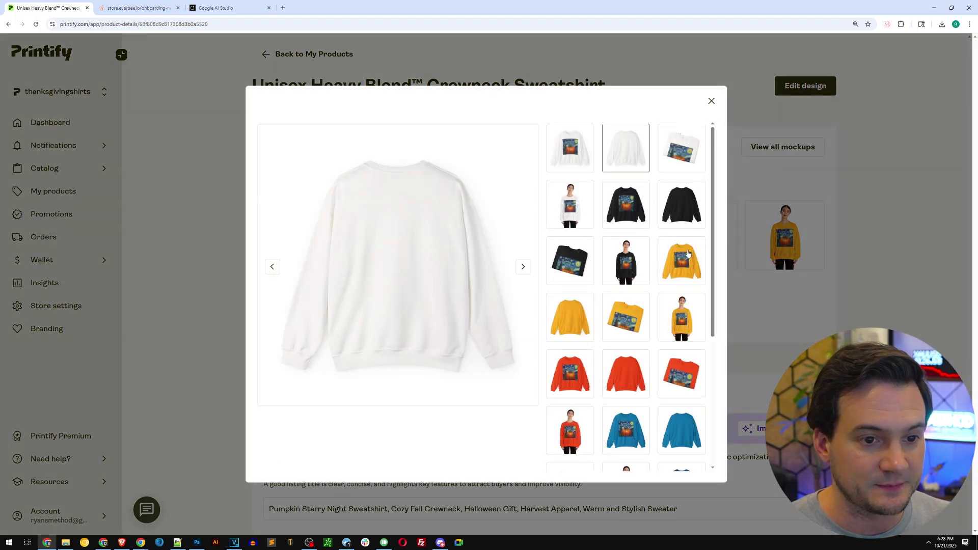
{"action": "left_click", "coordinate": [691, 256]}
{"action": "left_click", "coordinate": [640, 208]}
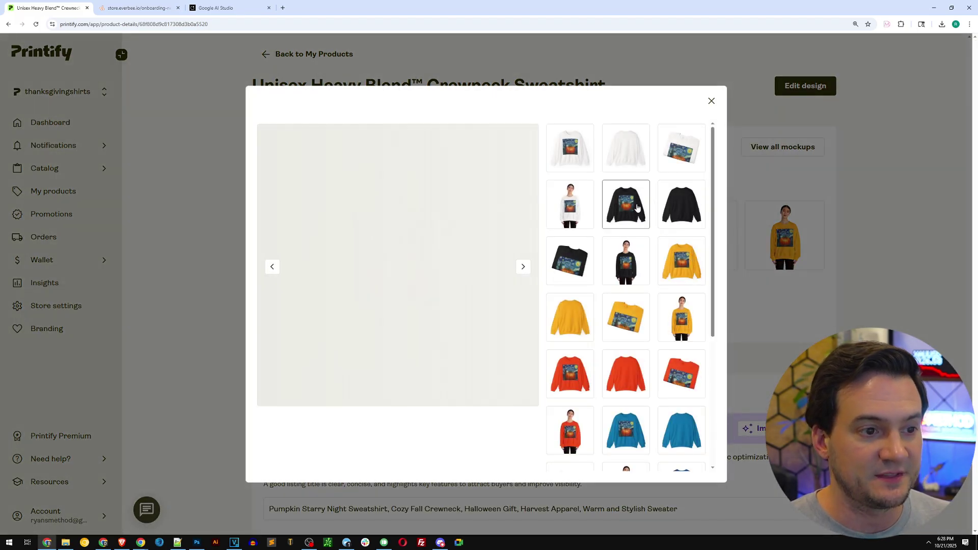
{"action": "left_click", "coordinate": [711, 101]}
- Check the sweatshirt listing's title and description text
{"action": "scroll", "coordinate": [256, 244], "scroll_direction": "down", "scroll_amount": 4}
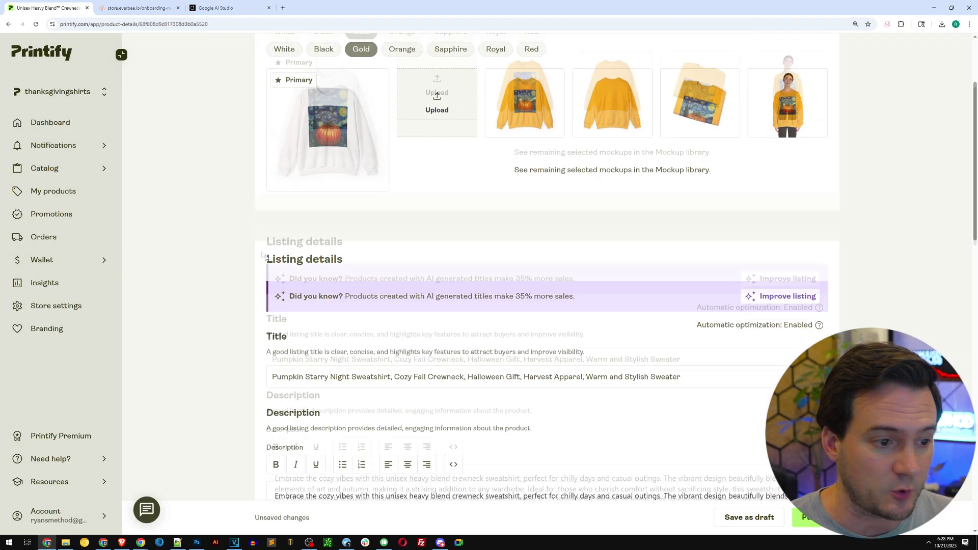
{"action": "left_click_drag", "start_coordinate": [717, 318], "coordinate": [272, 317]}
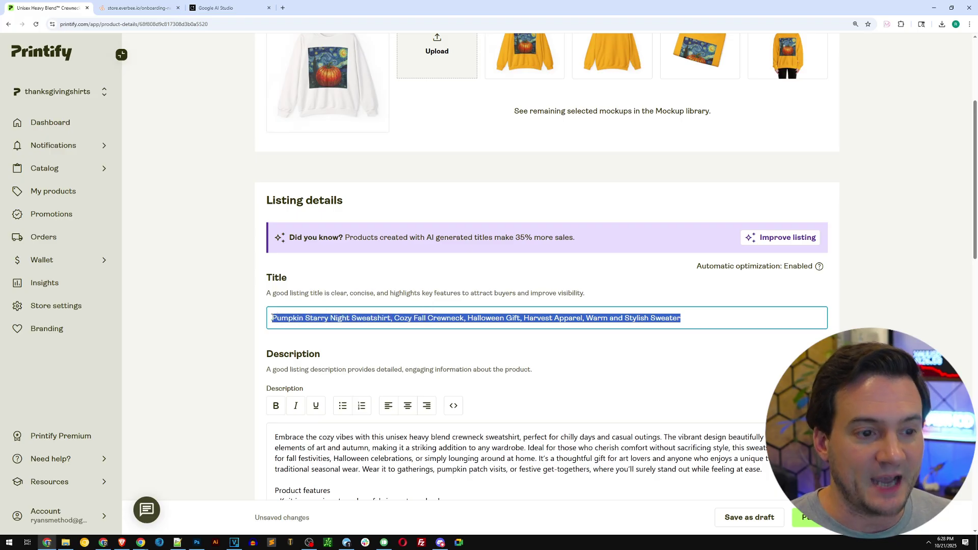
{"action": "left_click", "coordinate": [212, 326]}
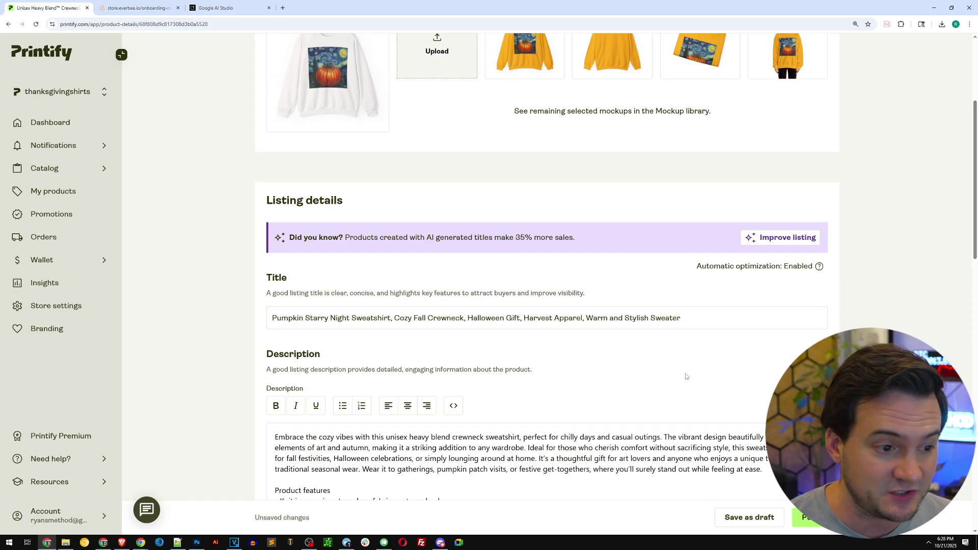
{"action": "scroll", "coordinate": [611, 367], "scroll_direction": "down", "scroll_amount": 3}
{"action": "left_click_drag", "start_coordinate": [488, 349], "coordinate": [247, 269]}
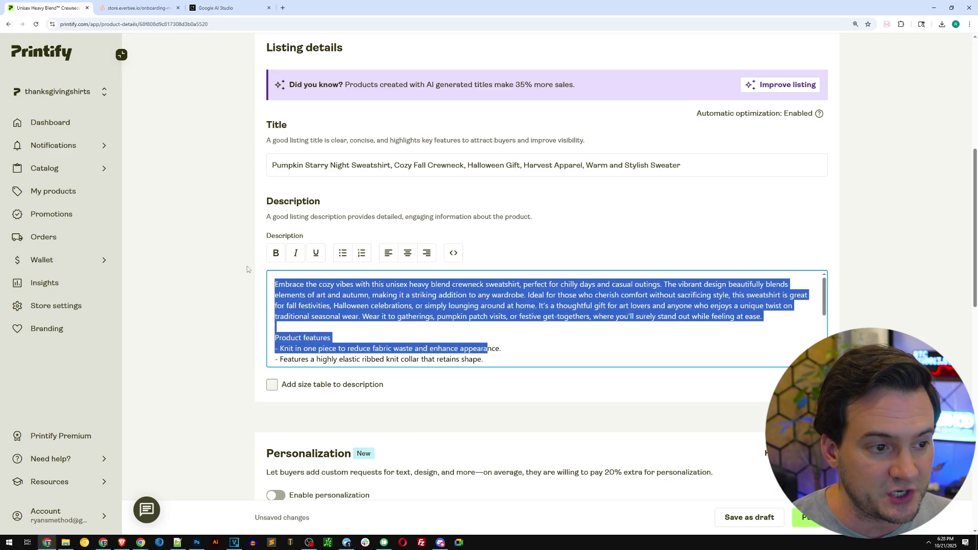
{"action": "left_click", "coordinate": [303, 327]}
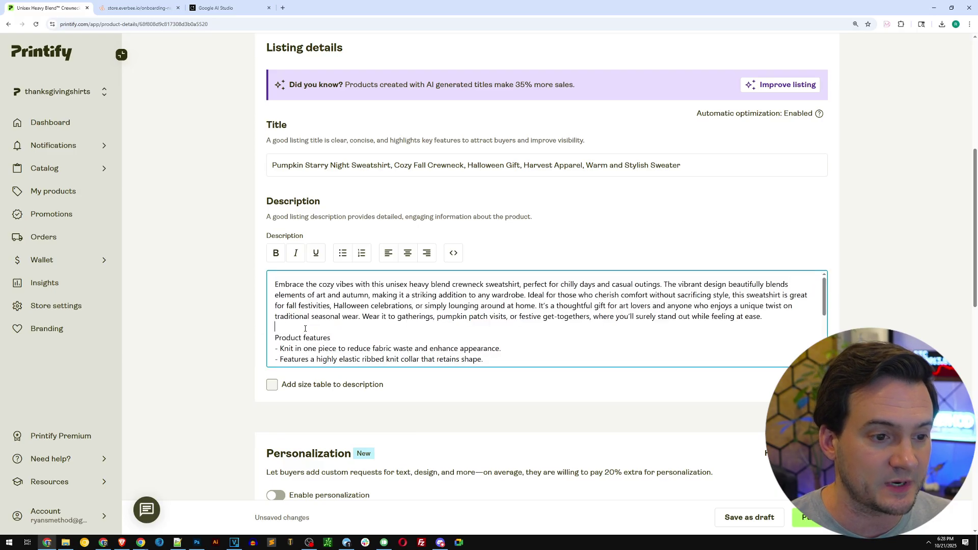
- Switch the pricing section to the detailed per-size table
{"action": "scroll", "coordinate": [305, 329], "scroll_direction": "down", "scroll_amount": 1}
{"action": "scroll", "coordinate": [229, 357], "scroll_direction": "down", "scroll_amount": 10}
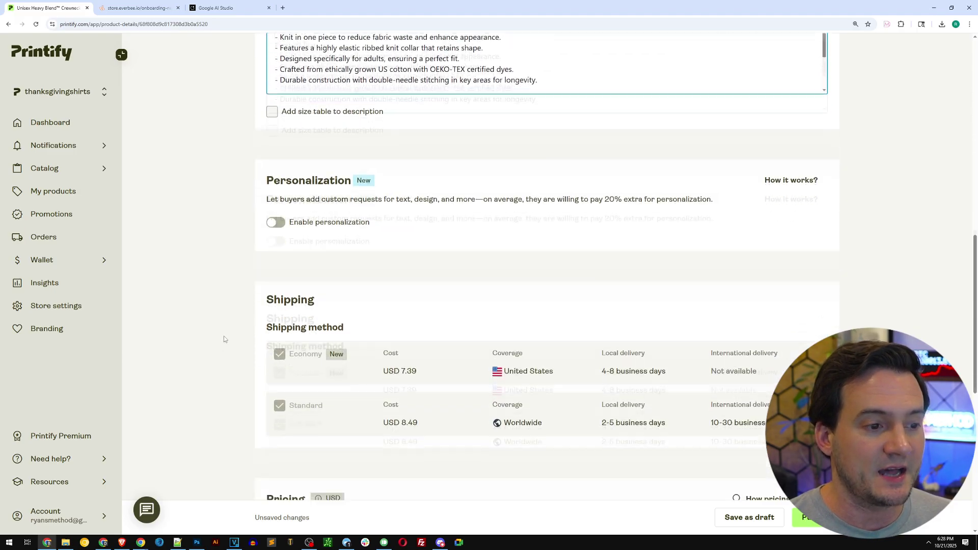
{"action": "scroll", "coordinate": [209, 295], "scroll_direction": "down", "scroll_amount": 3}
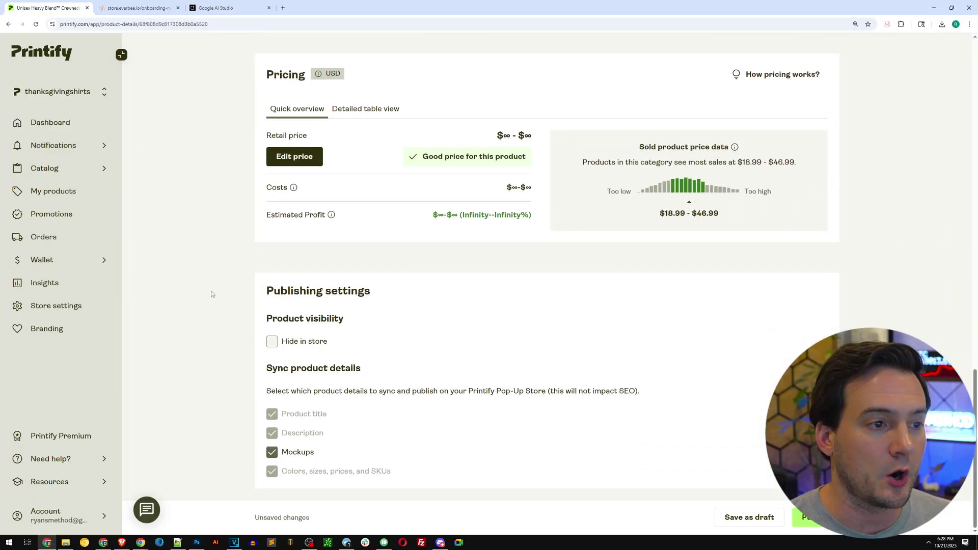
{"action": "scroll", "coordinate": [264, 164], "scroll_direction": "up", "scroll_amount": 1}
{"action": "left_click", "coordinate": [286, 195]}
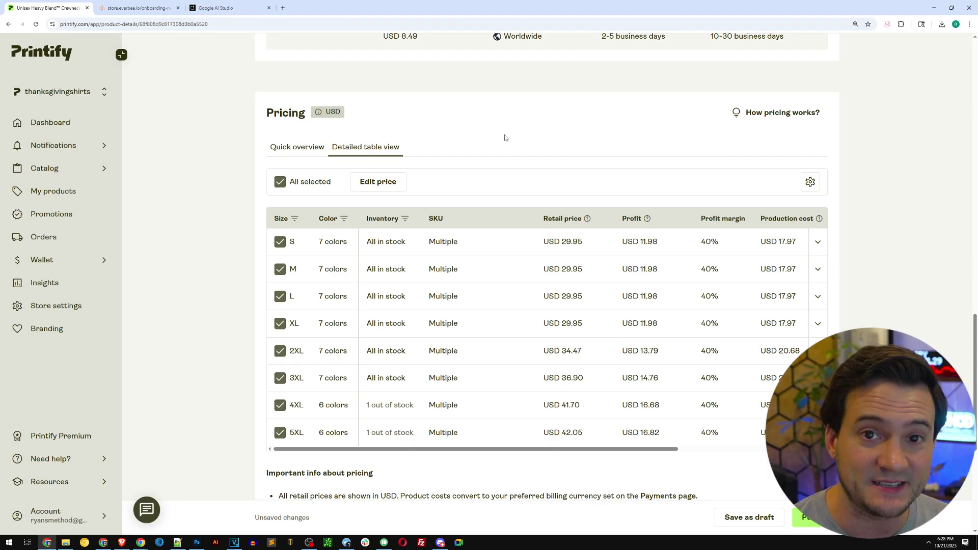
- Capture screenshots of the 2XL–5XL rows, Retail price column and Profit column
{"action": "key", "text": "Print"}
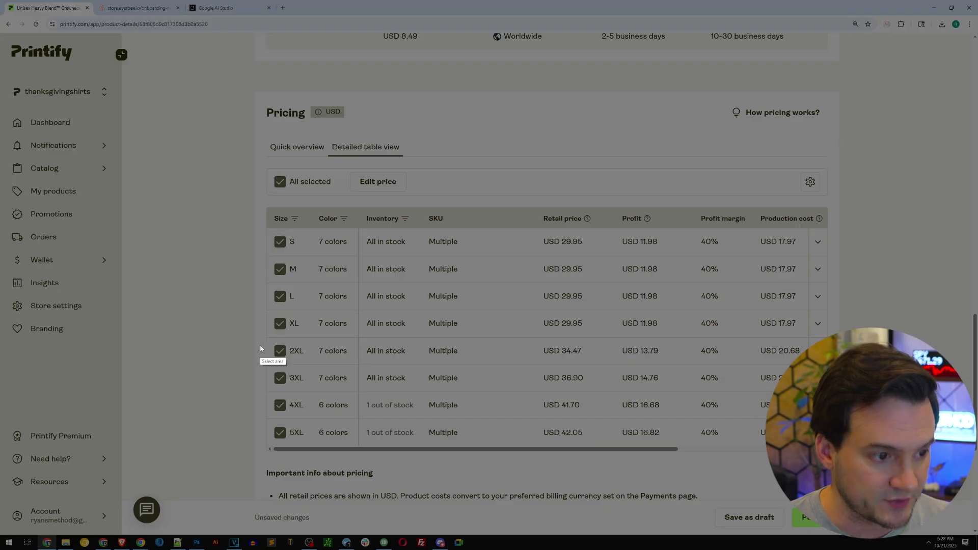
{"action": "left_click_drag", "start_coordinate": [263, 342], "coordinate": [636, 459]}
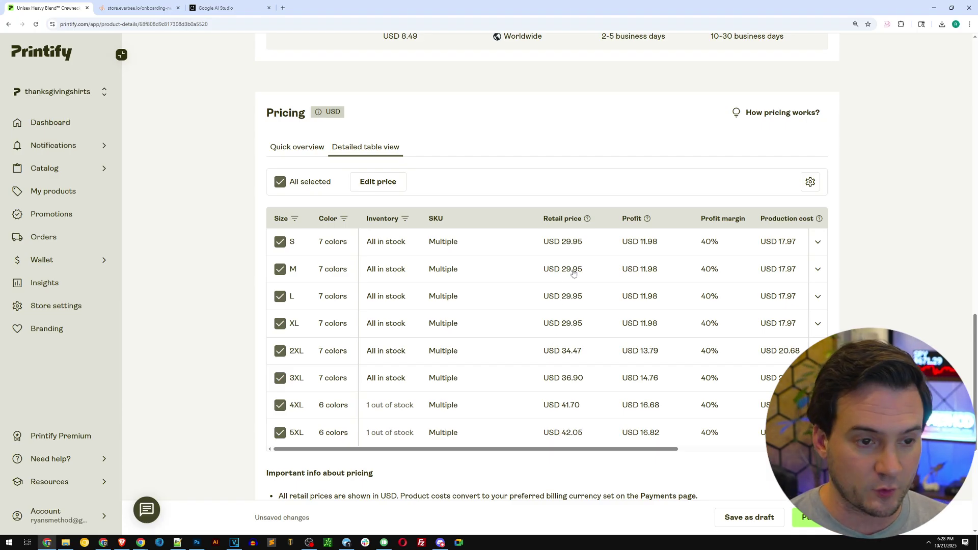
{"action": "key", "text": "Print"}
{"action": "left_click_drag", "start_coordinate": [521, 194], "coordinate": [632, 449]}
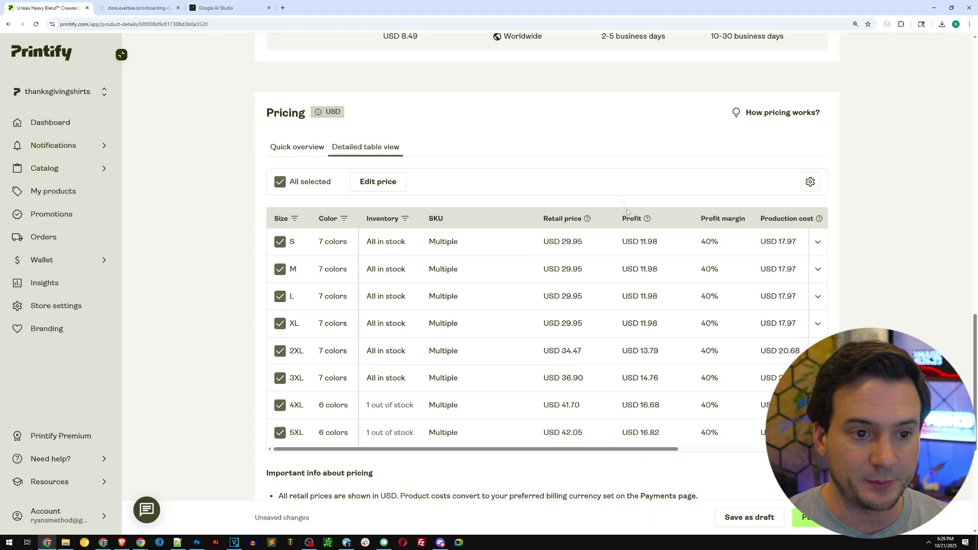
{"action": "key", "text": "Print"}
{"action": "left_click_drag", "start_coordinate": [609, 199], "coordinate": [691, 458]}
{"action": "key", "text": "ctrl+c"}
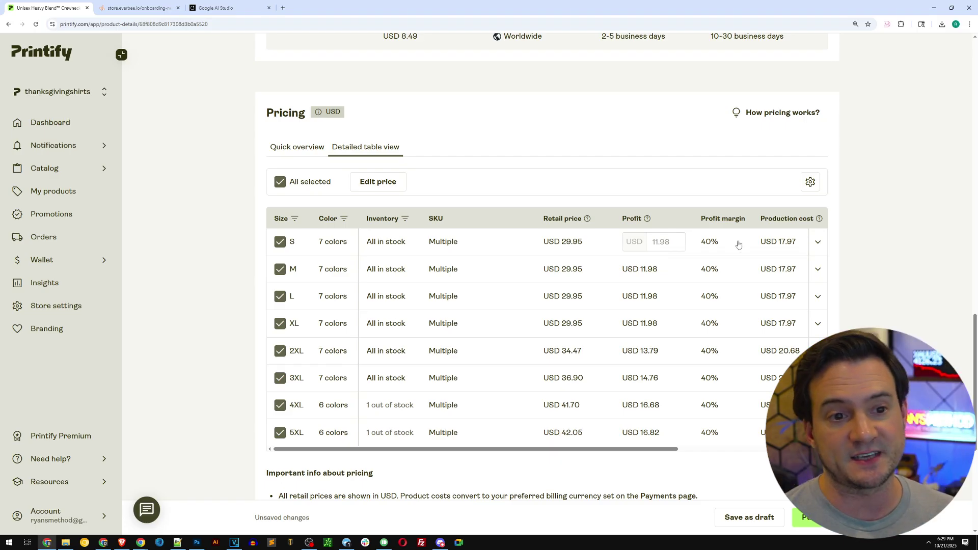
- Publish the Unisex Heavy Blend Crewneck Sweatshirt listing
{"action": "scroll", "coordinate": [524, 183], "scroll_direction": "up", "scroll_amount": 7}
{"action": "scroll", "coordinate": [521, 226], "scroll_direction": "up", "scroll_amount": 12}
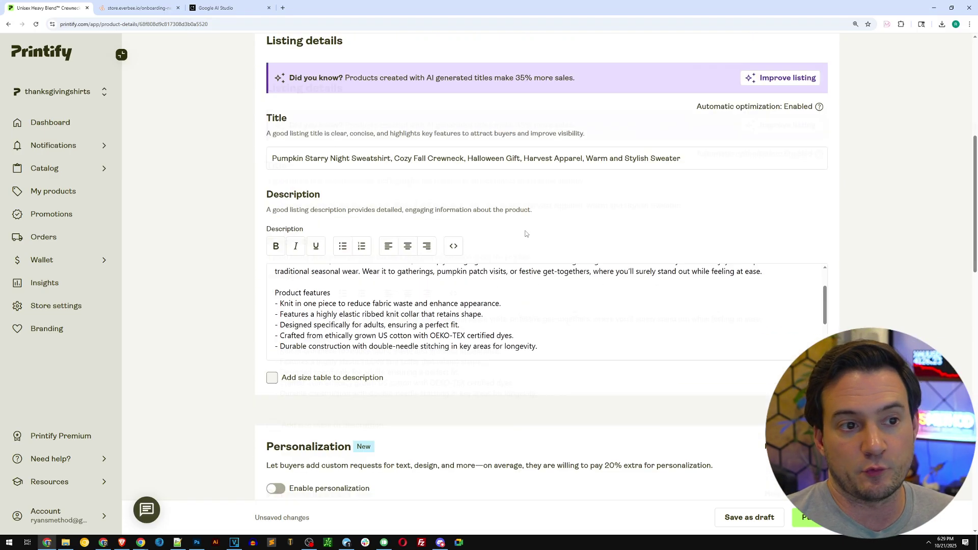
{"action": "scroll", "coordinate": [533, 263], "scroll_direction": "down", "scroll_amount": 1}
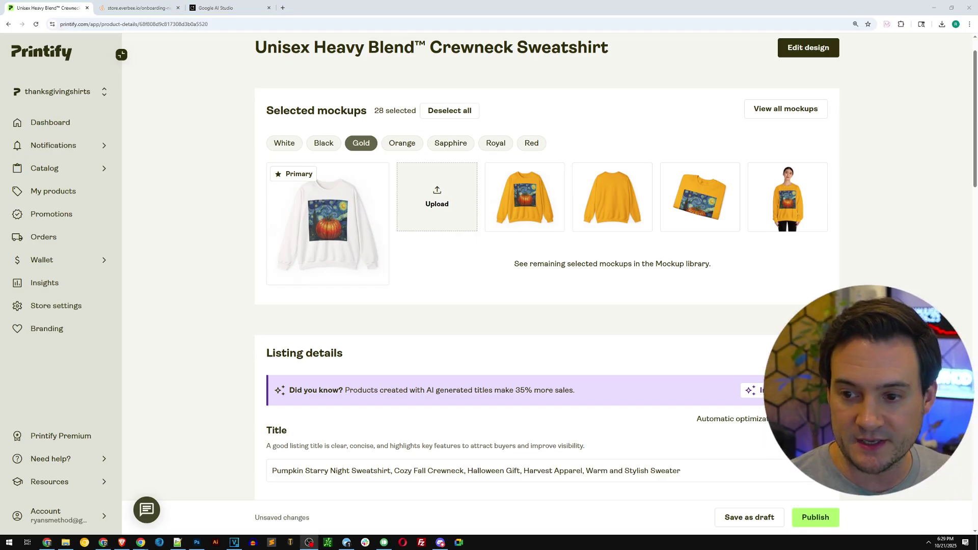
{"action": "left_click", "coordinate": [817, 518]}
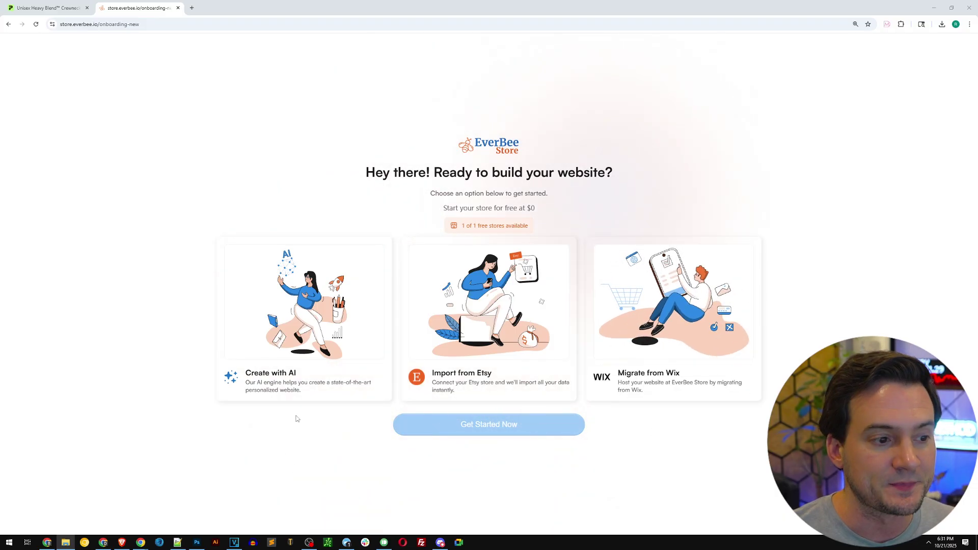
- Generate an AI store from 'thanksgiving themed t-shirt s' and preview its autumn products
{"action": "left_click", "coordinate": [323, 333]}
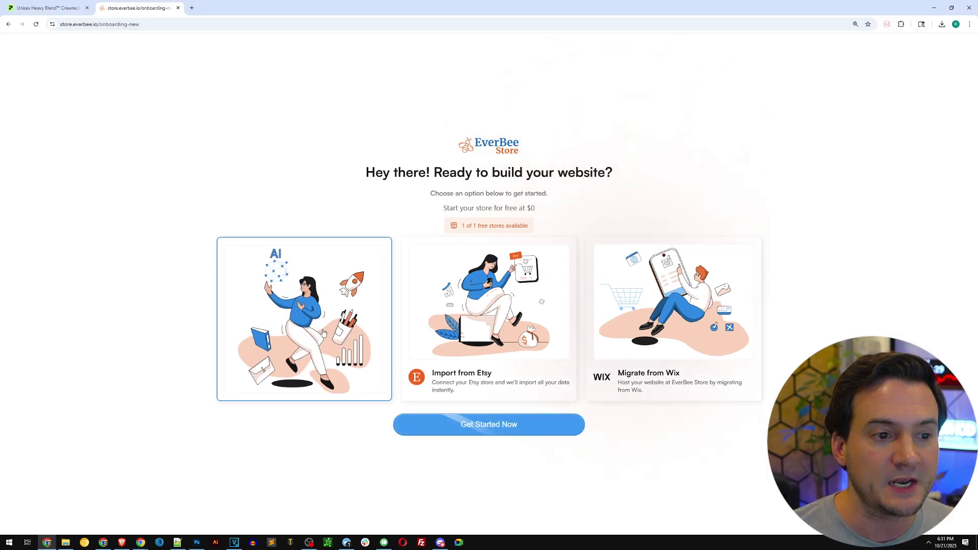
{"action": "left_click", "coordinate": [513, 435]}
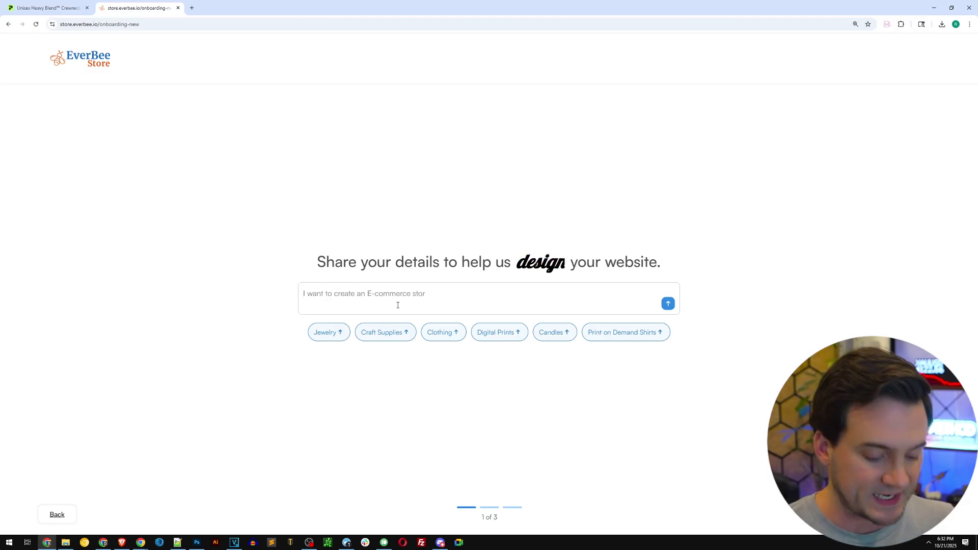
{"action": "type", "text": "thanksgiving the"}
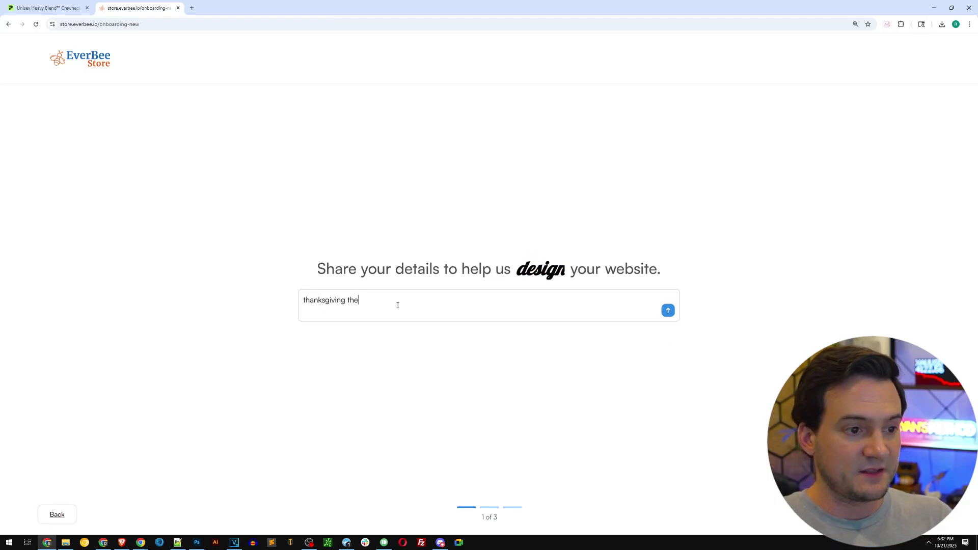
{"action": "type", "text": "med t-shirt store"}
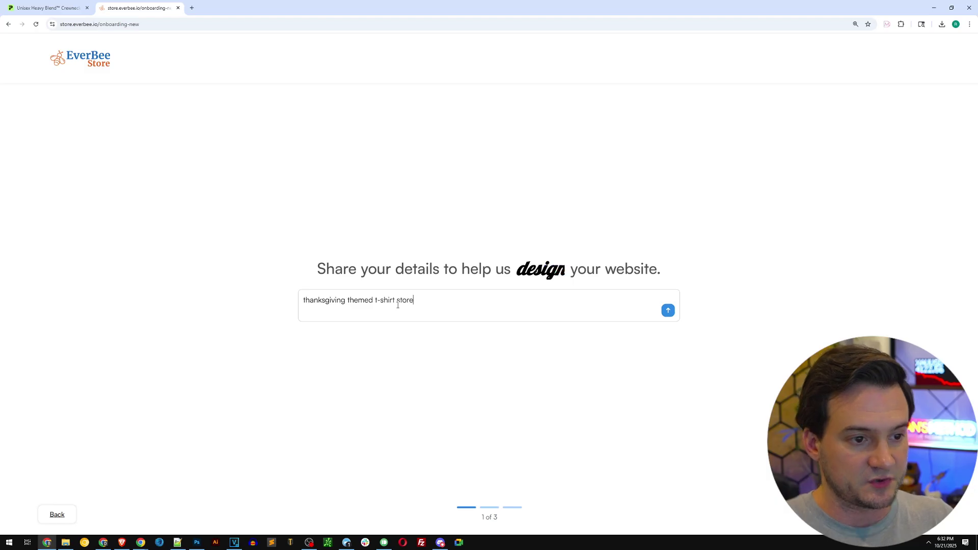
{"action": "left_click", "coordinate": [668, 311]}
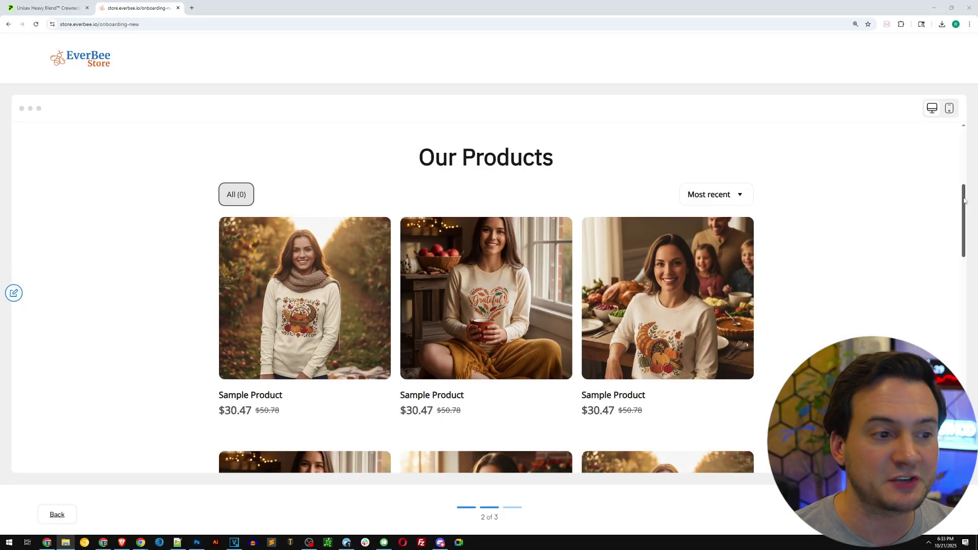
{"action": "left_click_drag", "start_coordinate": [964, 201], "coordinate": [959, 283]}
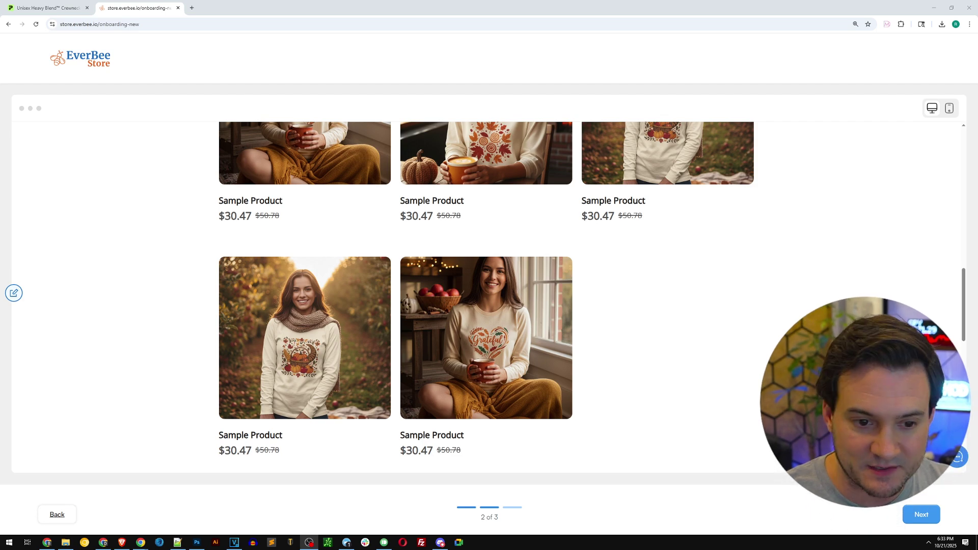
{"action": "left_click", "coordinate": [922, 514]}
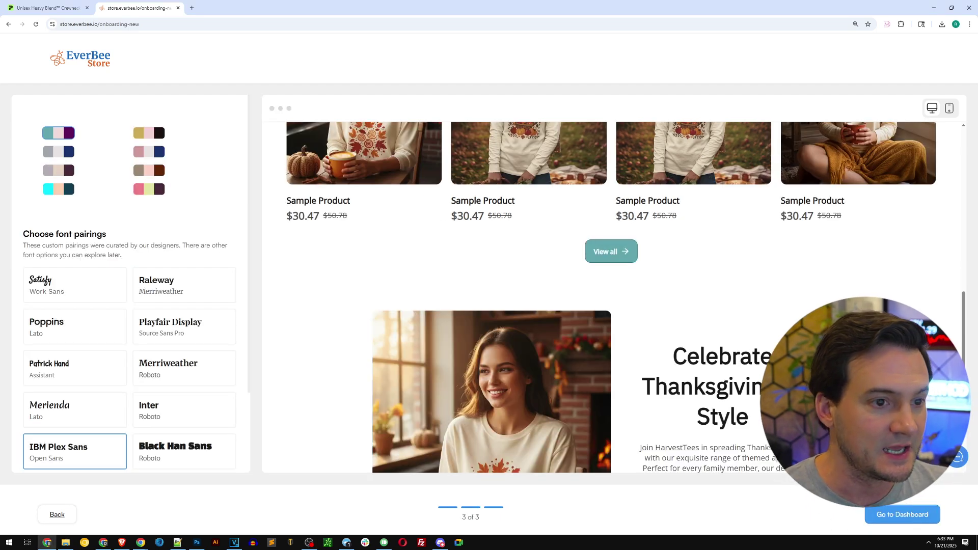
- Apply the second colour palette to the Thanksgiving storefront
{"action": "scroll", "coordinate": [613, 297], "scroll_direction": "up", "scroll_amount": 8}
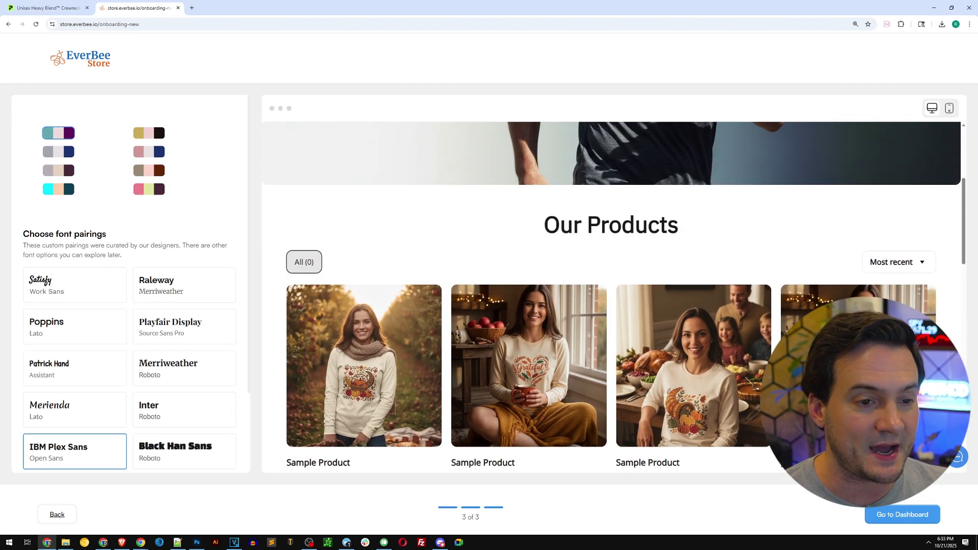
{"action": "scroll", "coordinate": [836, 300], "scroll_direction": "down", "scroll_amount": 10}
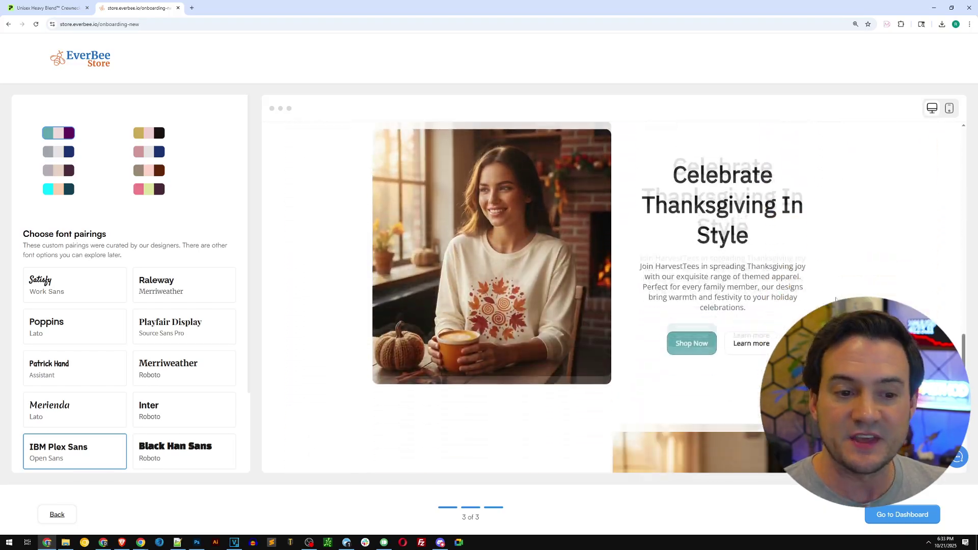
{"action": "scroll", "coordinate": [836, 300], "scroll_direction": "down", "scroll_amount": 4}
{"action": "scroll", "coordinate": [706, 281], "scroll_direction": "up", "scroll_amount": 6}
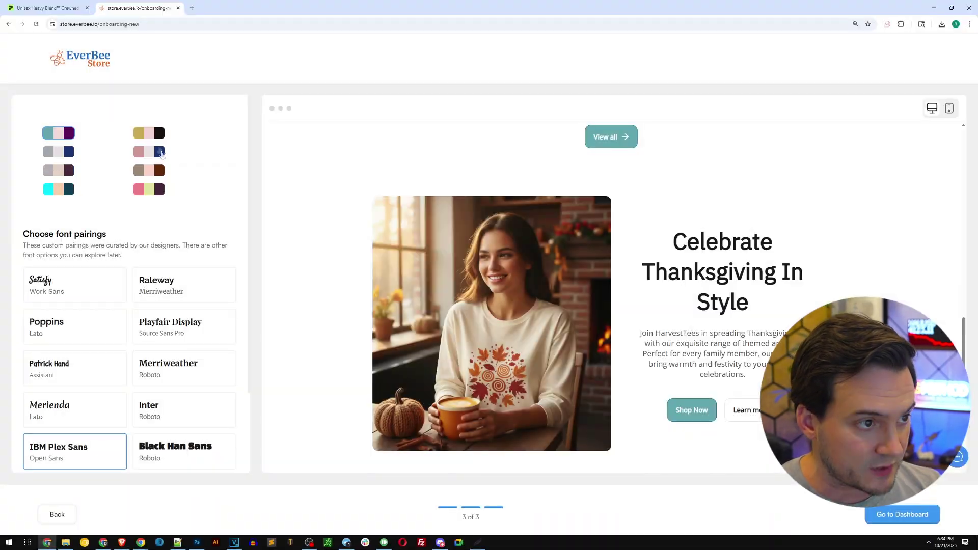
{"action": "left_click", "coordinate": [150, 134]}
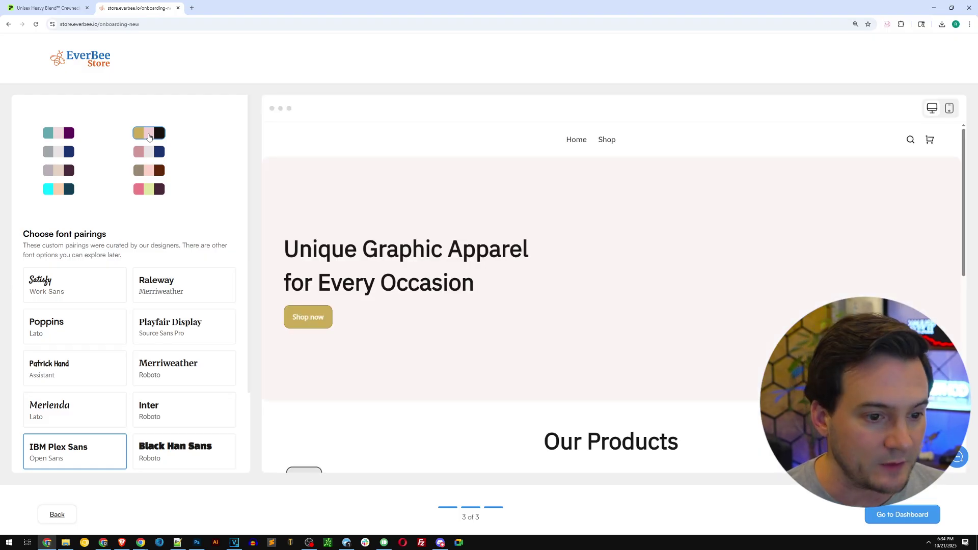
- Choose the Merriweather / Roboto font pairing and finish onboarding to the dashboard
{"action": "scroll", "coordinate": [611, 283], "scroll_direction": "down", "scroll_amount": 3}
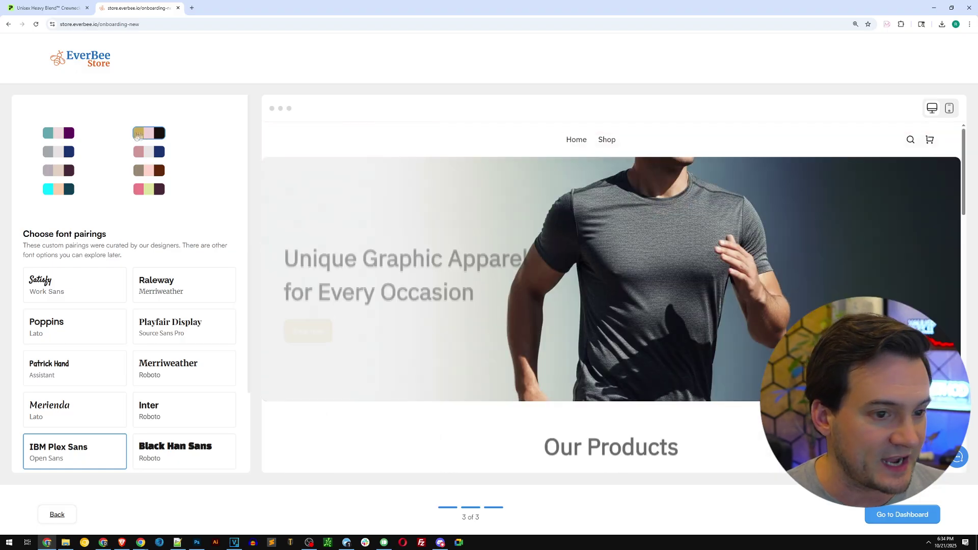
{"action": "scroll", "coordinate": [508, 251], "scroll_direction": "down", "scroll_amount": 5}
{"action": "scroll", "coordinate": [508, 252], "scroll_direction": "down", "scroll_amount": 10}
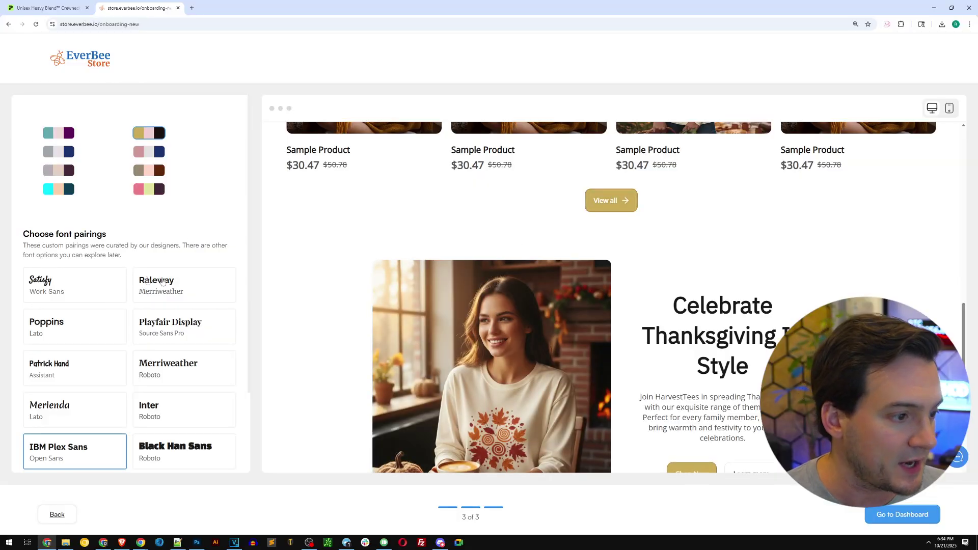
{"action": "key", "text": "Print"}
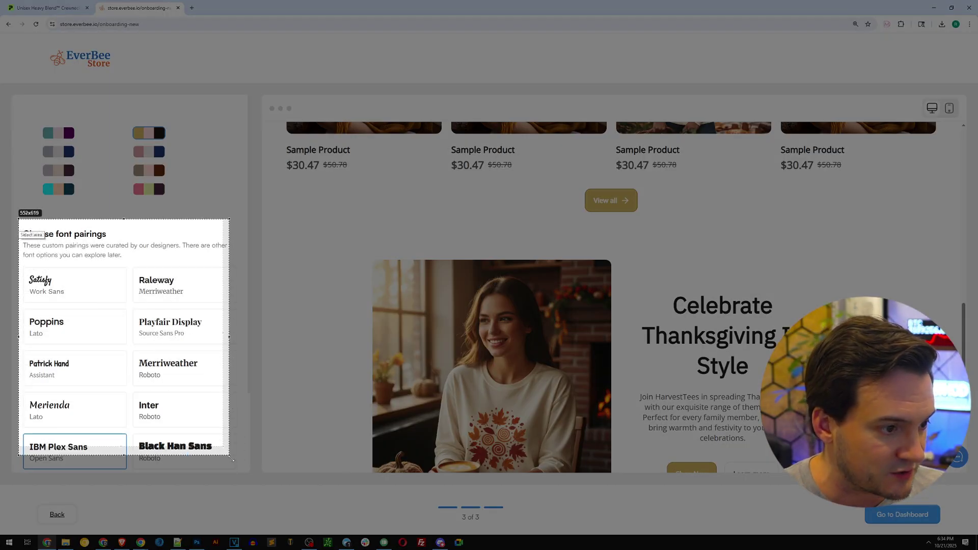
{"action": "left_click_drag", "start_coordinate": [233, 460], "coordinate": [234, 461]}
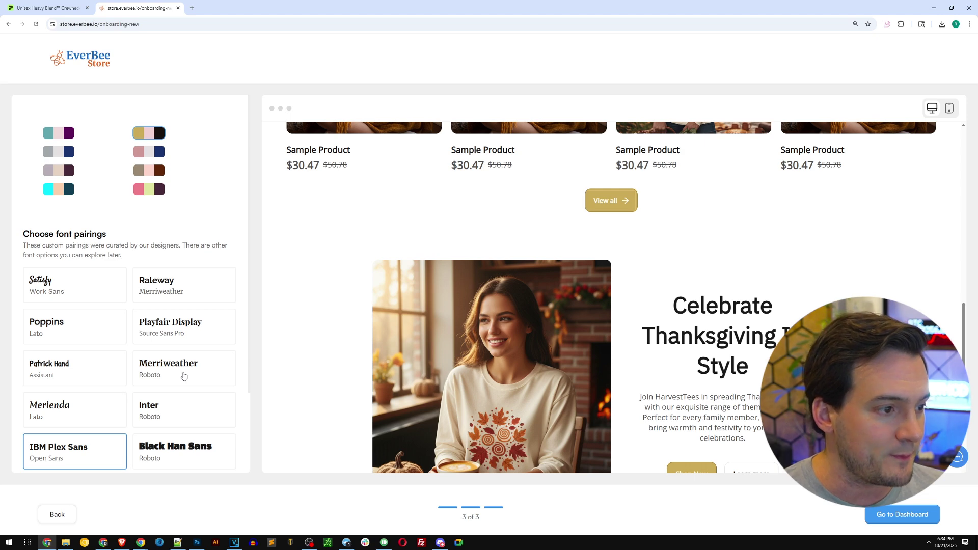
{"action": "left_click", "coordinate": [184, 376]}
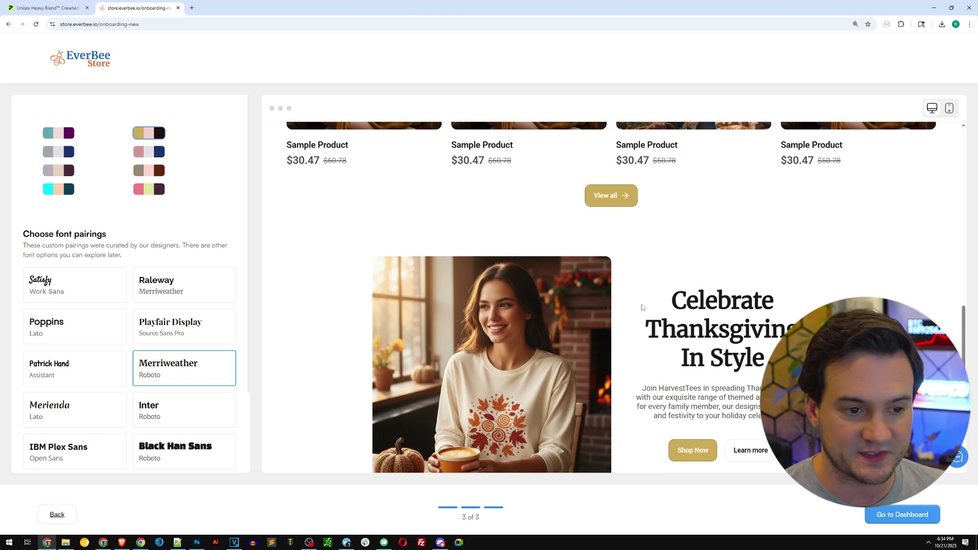
{"action": "scroll", "coordinate": [642, 307], "scroll_direction": "down", "scroll_amount": 3}
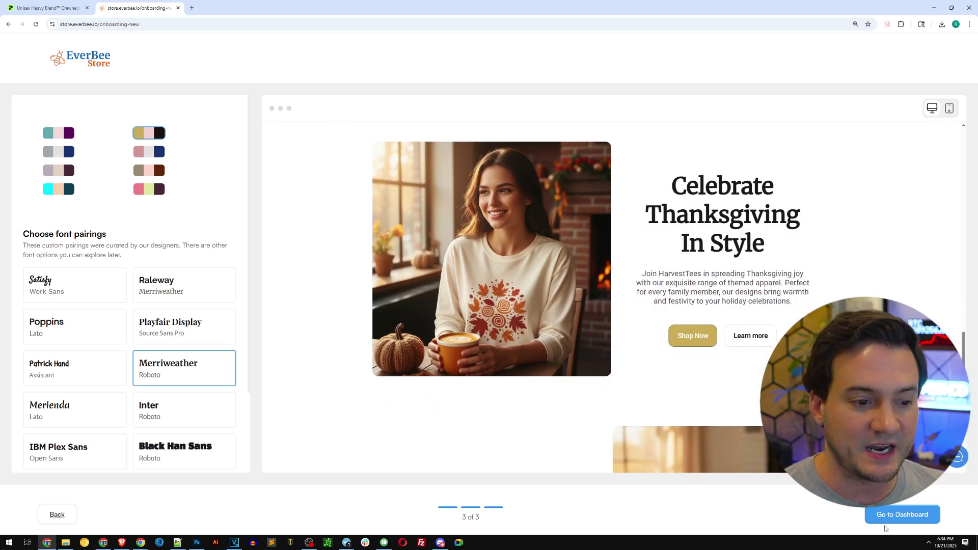
{"action": "left_click", "coordinate": [891, 514]}
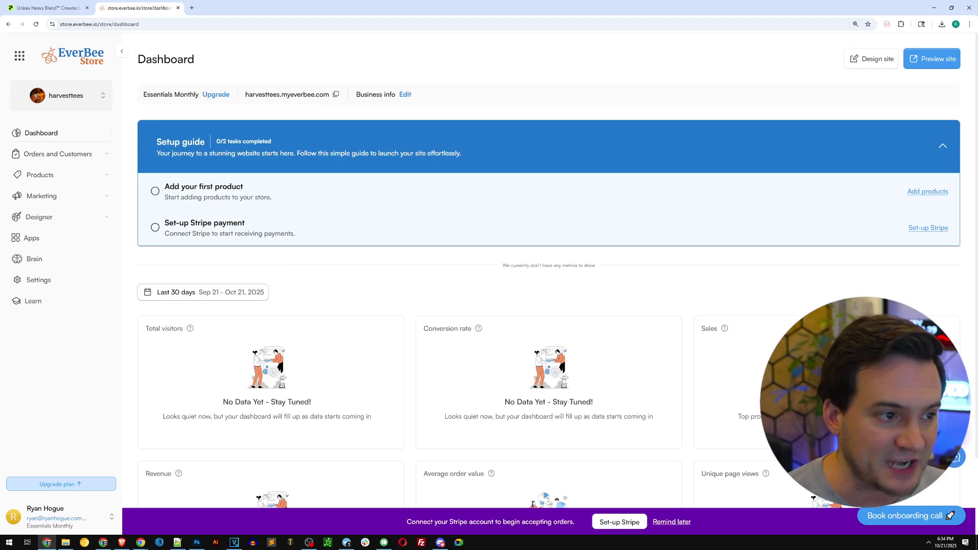
- Open Apps and show the App Market listing Subscriptions, Printify and ShineOn
{"action": "left_click", "coordinate": [217, 215]}
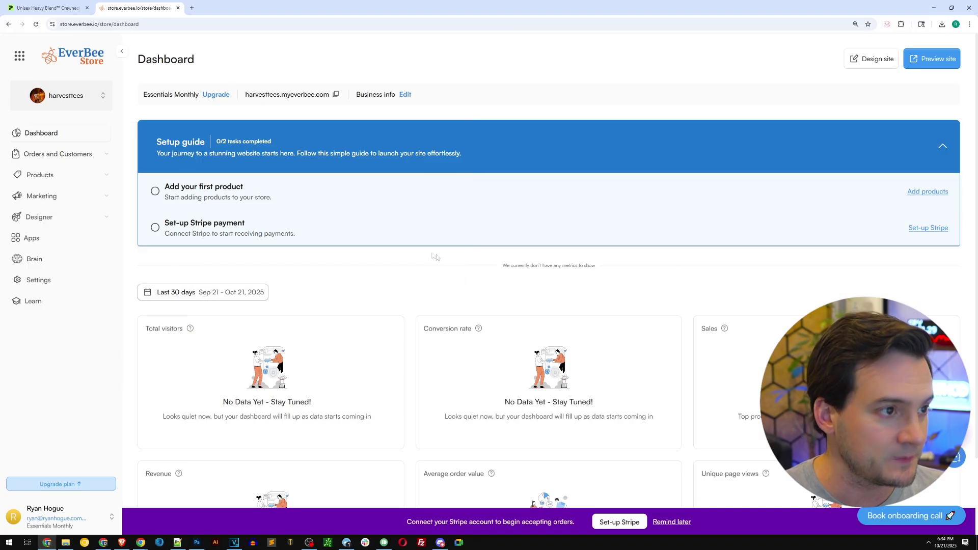
{"action": "left_click", "coordinate": [31, 241]}
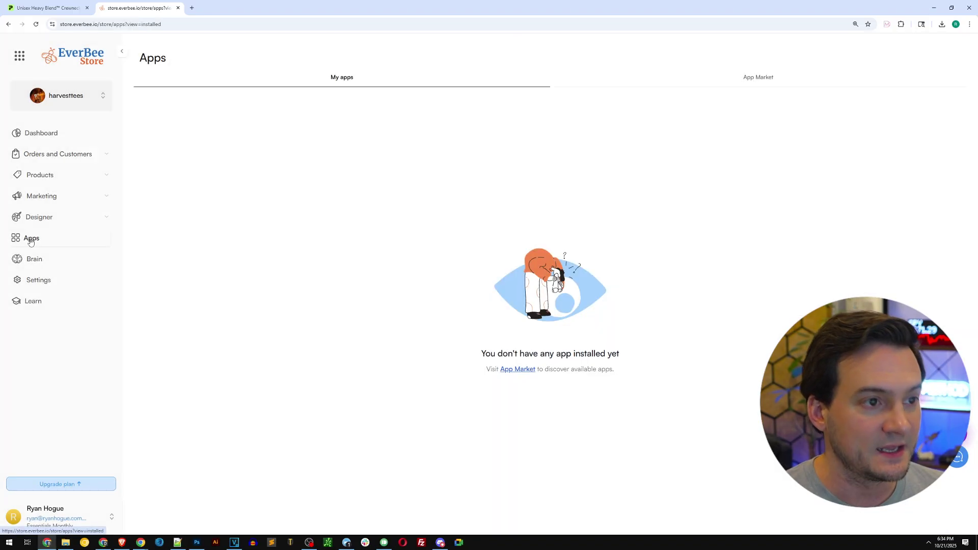
{"action": "left_click", "coordinate": [767, 78]}
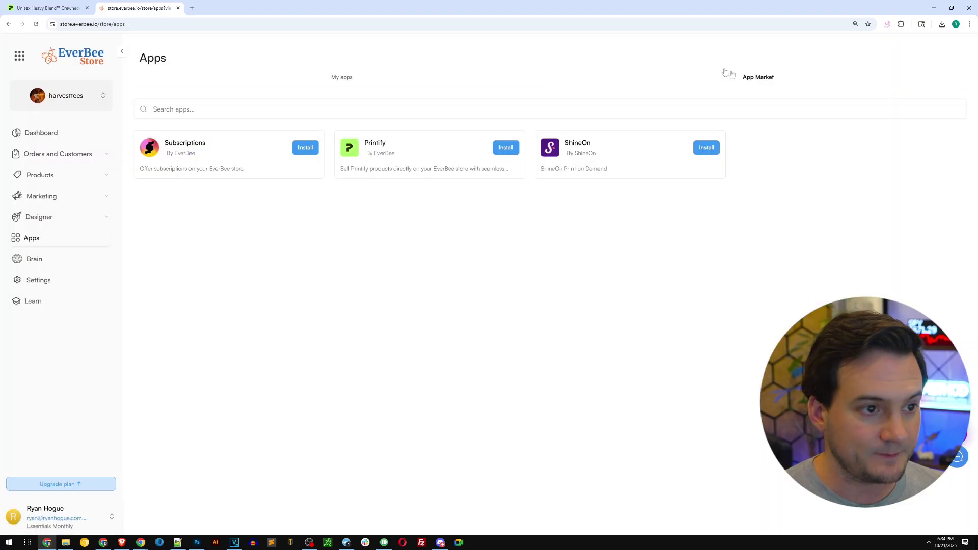
- Install the Printify app, approving its permissions and allowing access to the Printify account
{"action": "left_click", "coordinate": [504, 148]}
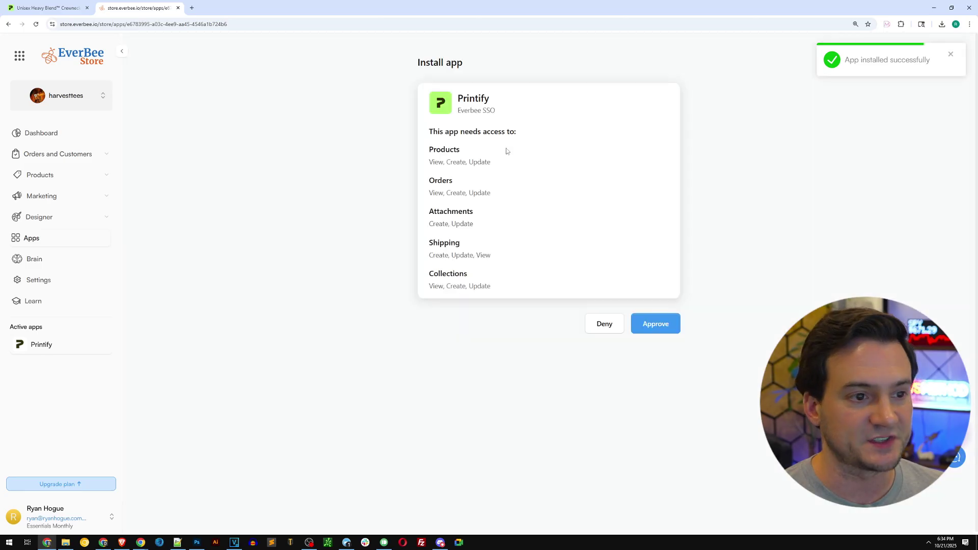
{"action": "left_click", "coordinate": [666, 325]}
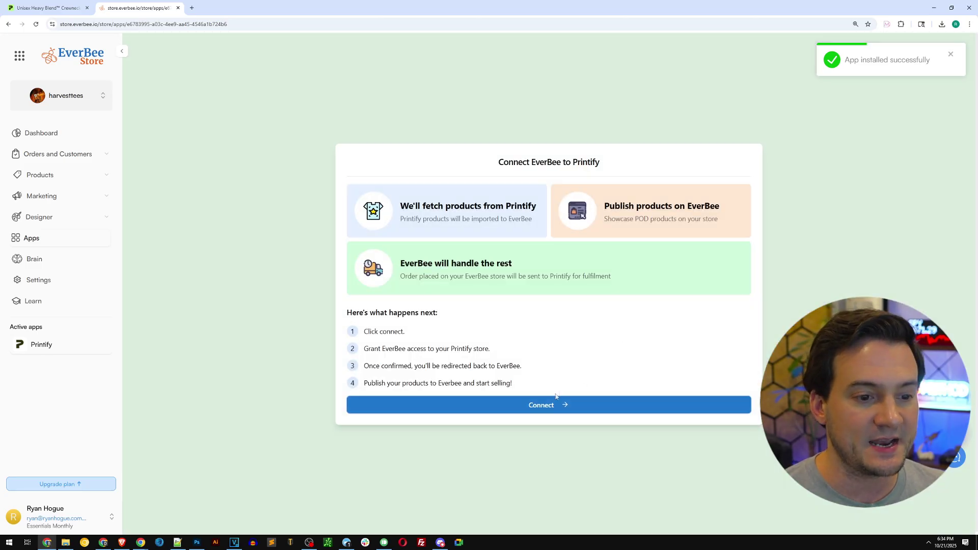
{"action": "left_click", "coordinate": [554, 404]}
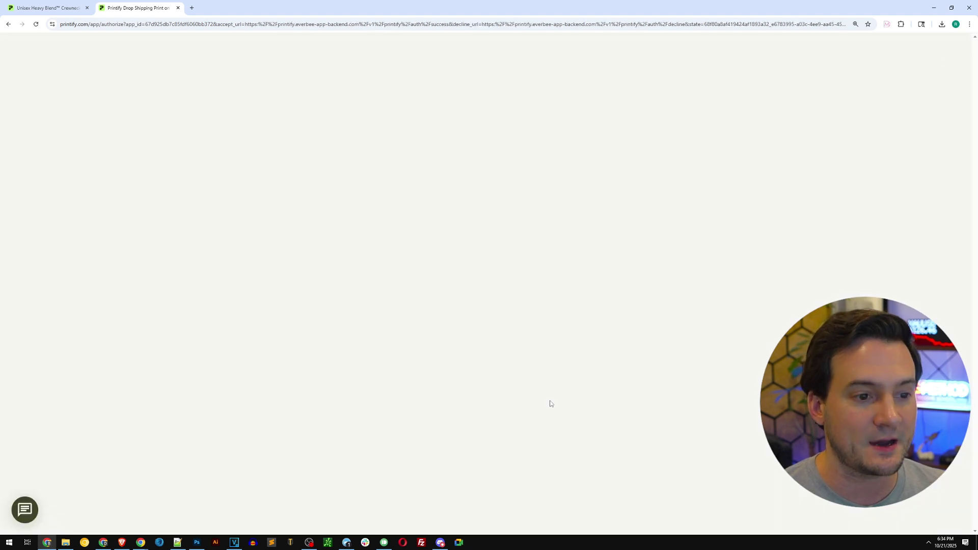
{"action": "left_click", "coordinate": [601, 427]}
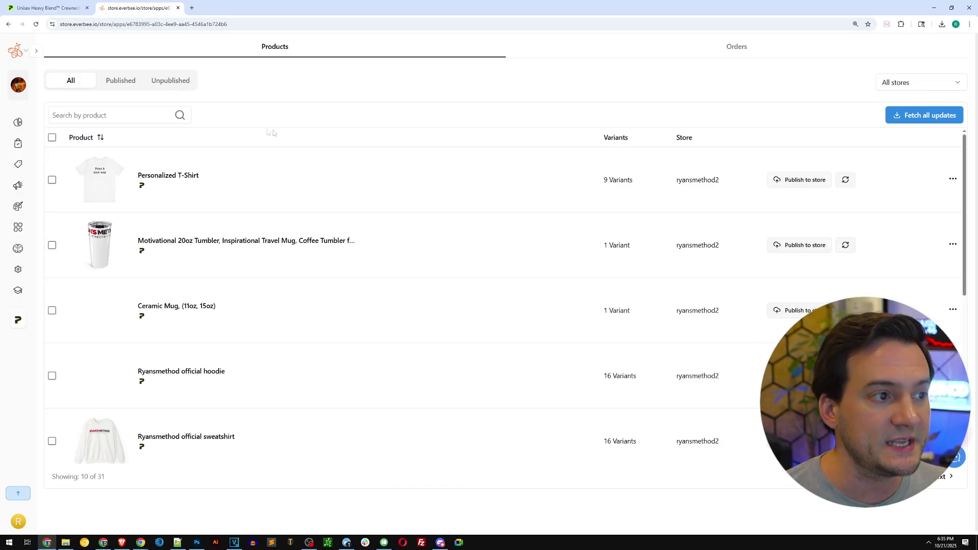
- Filter to the thanksgivingshirts store, select all ten products and publish them to the storefront
{"action": "left_click", "coordinate": [927, 84]}
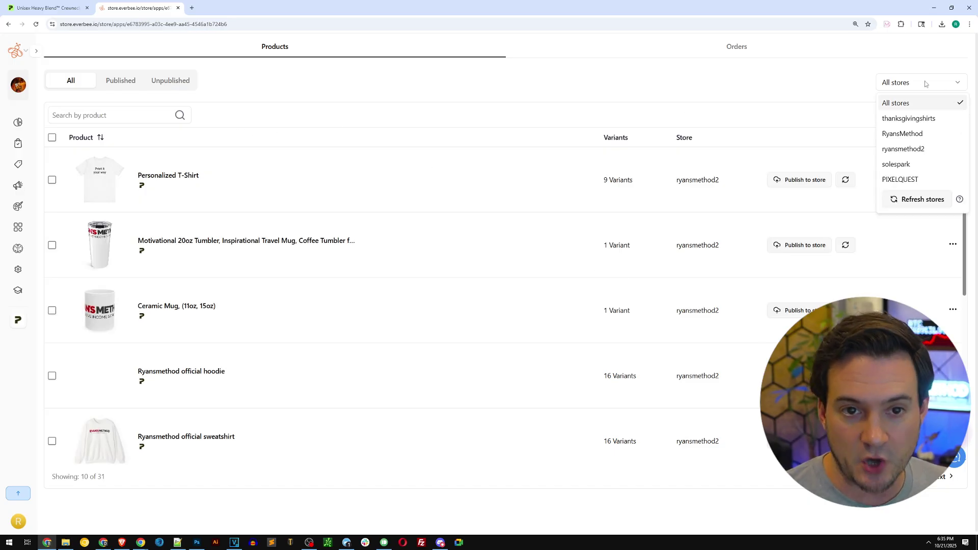
{"action": "left_click", "coordinate": [909, 118]}
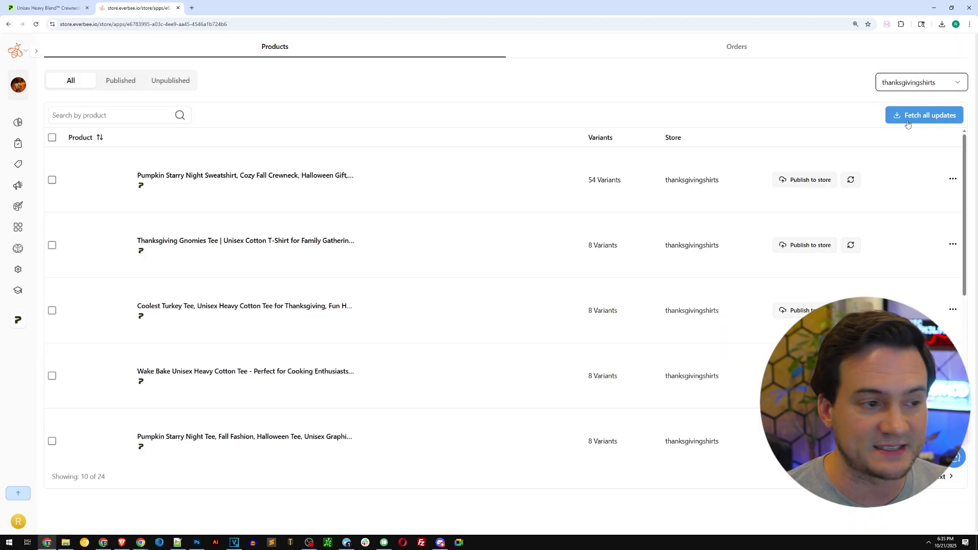
{"action": "scroll", "coordinate": [342, 203], "scroll_direction": "down", "scroll_amount": 4}
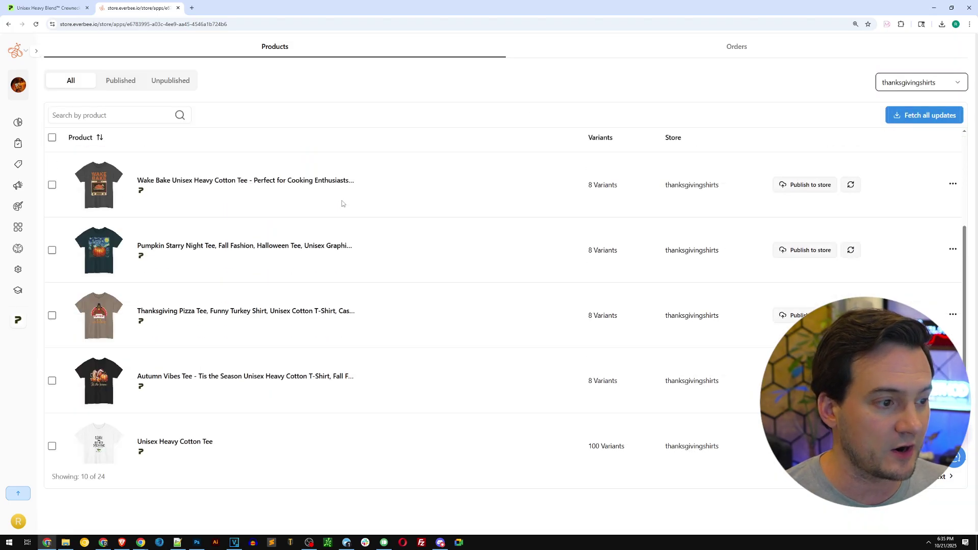
{"action": "scroll", "coordinate": [342, 203], "scroll_direction": "up", "scroll_amount": 4}
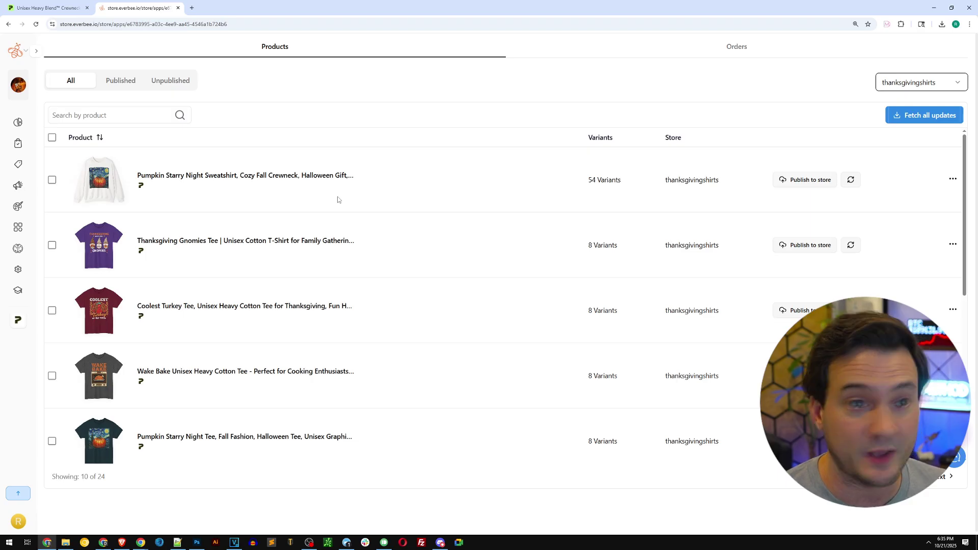
{"action": "left_click", "coordinate": [52, 138]}
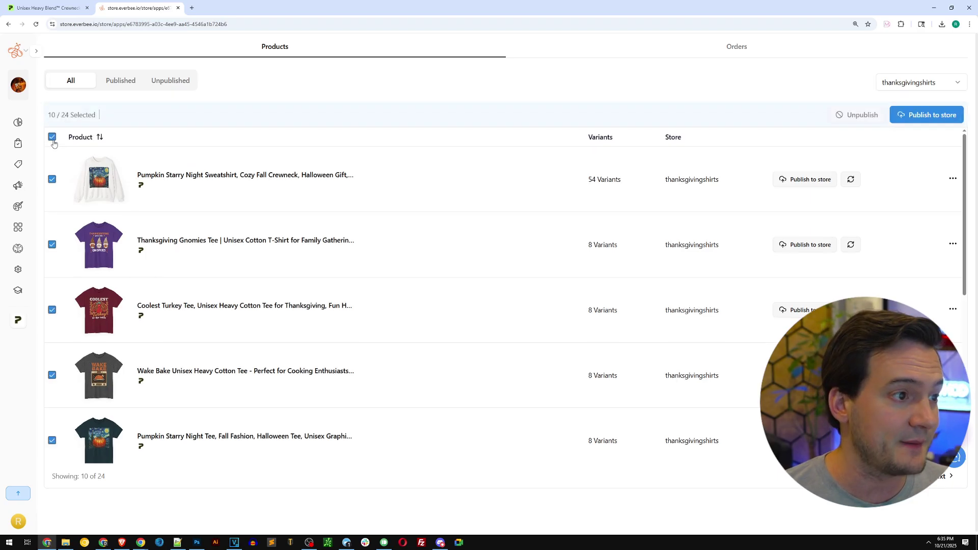
{"action": "left_click", "coordinate": [927, 118]}
{"action": "left_click", "coordinate": [599, 327]}
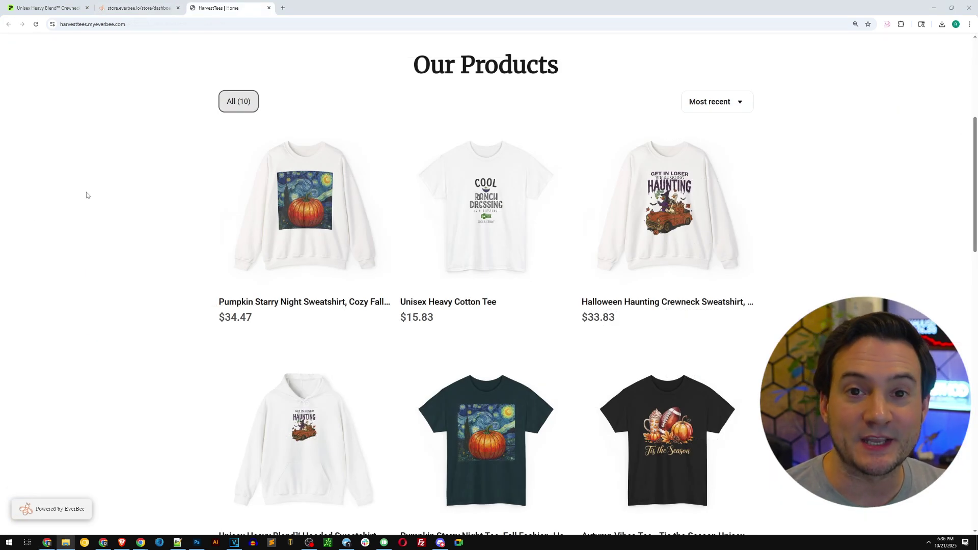
- Open eight storefront products in new tabs, from the Pumpkin Starry Night Sweatshirt to the Coolest Turkey Tee
{"action": "middle_click", "coordinate": [277, 214]}
{"action": "middle_click", "coordinate": [503, 243]}
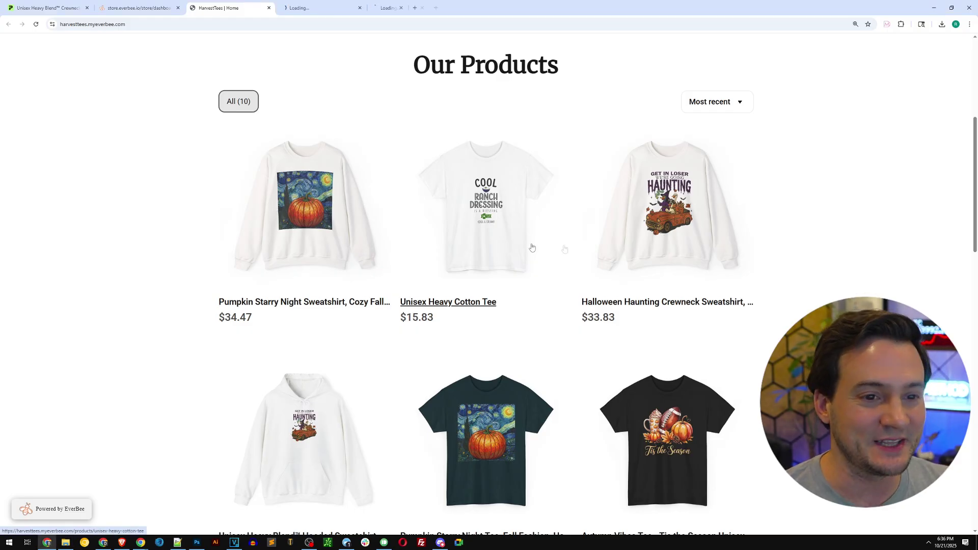
{"action": "middle_click", "coordinate": [672, 242]}
{"action": "scroll", "coordinate": [671, 242], "scroll_direction": "down", "scroll_amount": 2}
{"action": "middle_click", "coordinate": [667, 326]}
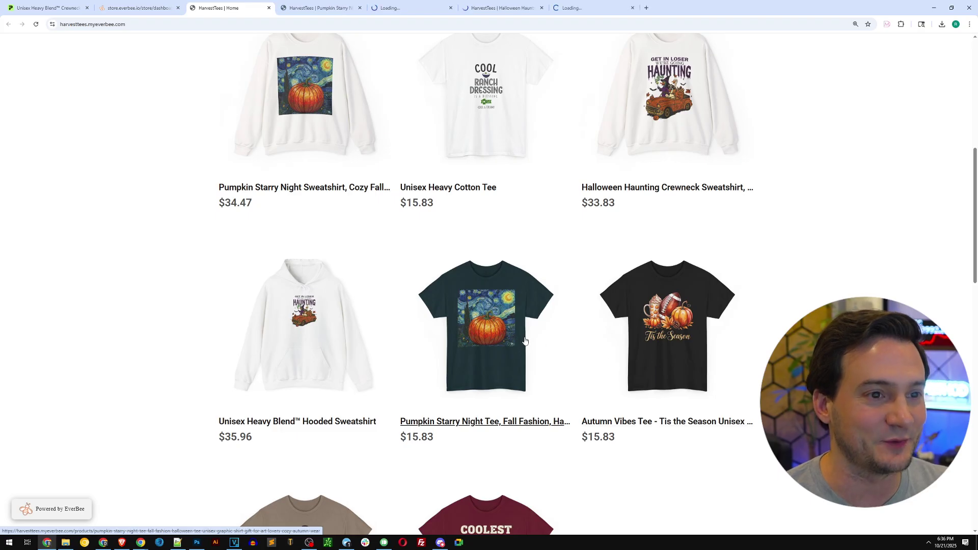
{"action": "middle_click", "coordinate": [415, 326]}
{"action": "middle_click", "coordinate": [331, 322]}
{"action": "scroll", "coordinate": [331, 322], "scroll_direction": "down", "scroll_amount": 3}
{"action": "middle_click", "coordinate": [338, 374]}
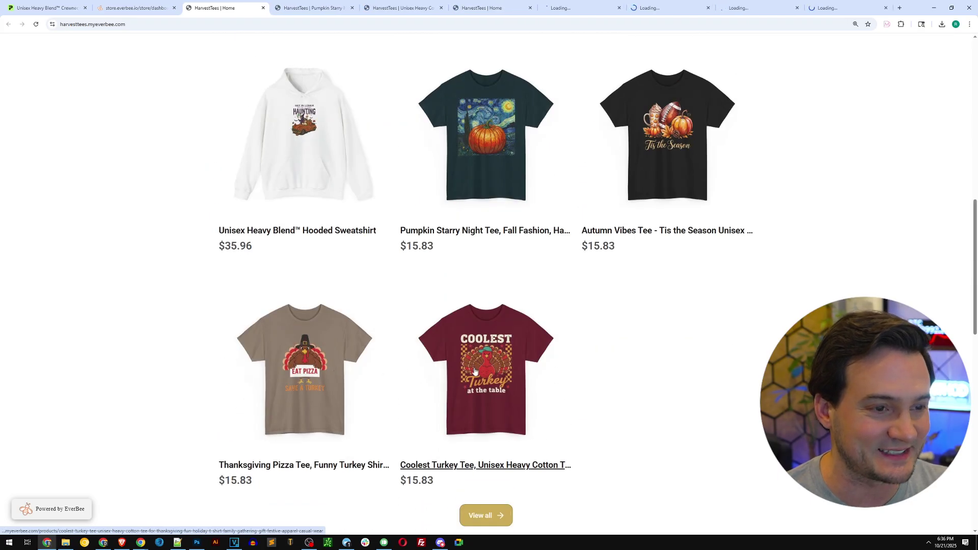
{"action": "middle_click", "coordinate": [502, 372]}
- View the sweatshirt's enlarged photo and preview it in Black, Gold, Orange, Sapphire, Royal and Red
{"action": "left_click", "coordinate": [271, 6]}
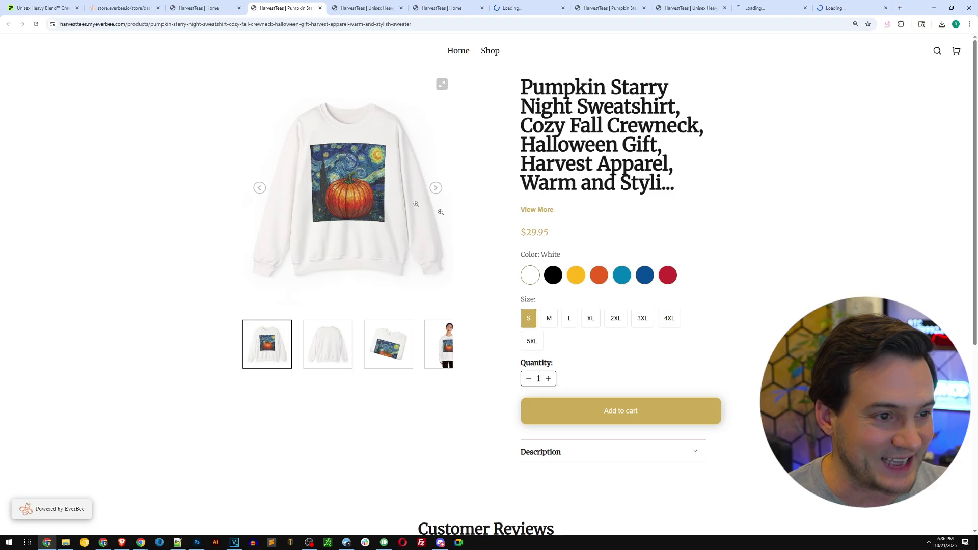
{"action": "left_click", "coordinate": [442, 84]}
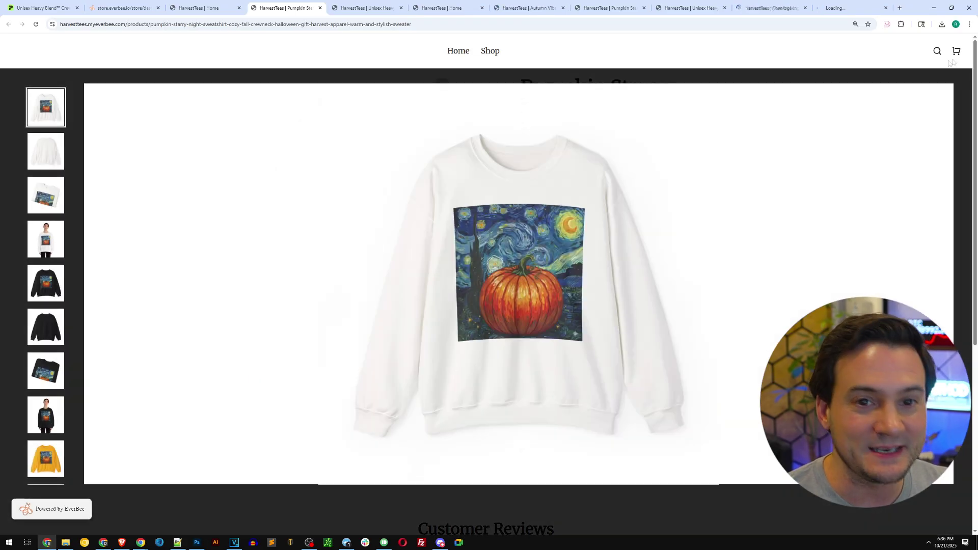
{"action": "left_click", "coordinate": [84, 74]}
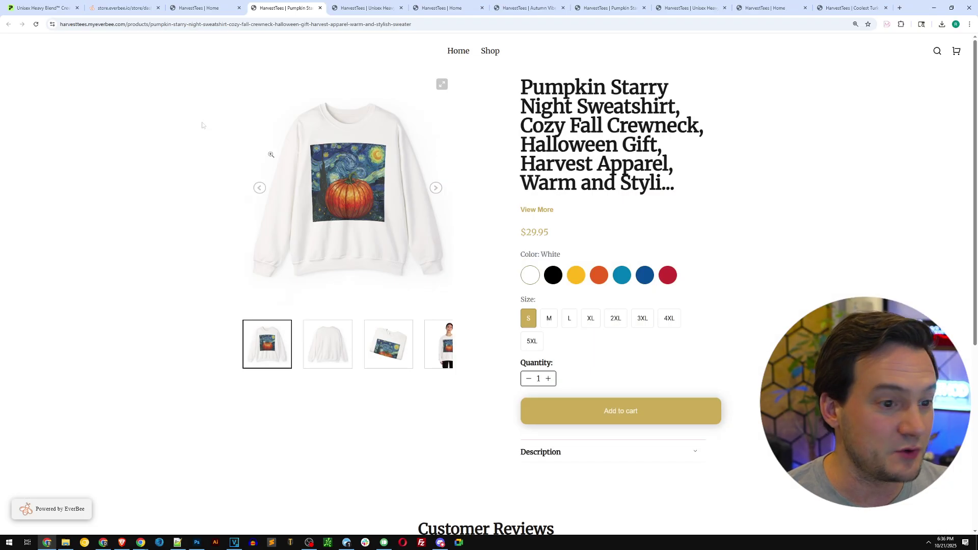
{"action": "left_click", "coordinate": [555, 280]}
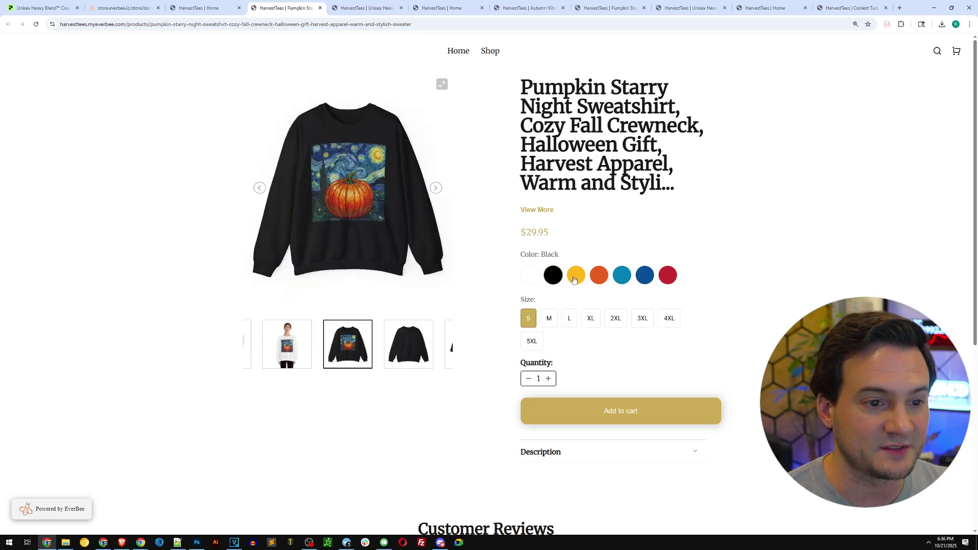
{"action": "left_click", "coordinate": [574, 280]}
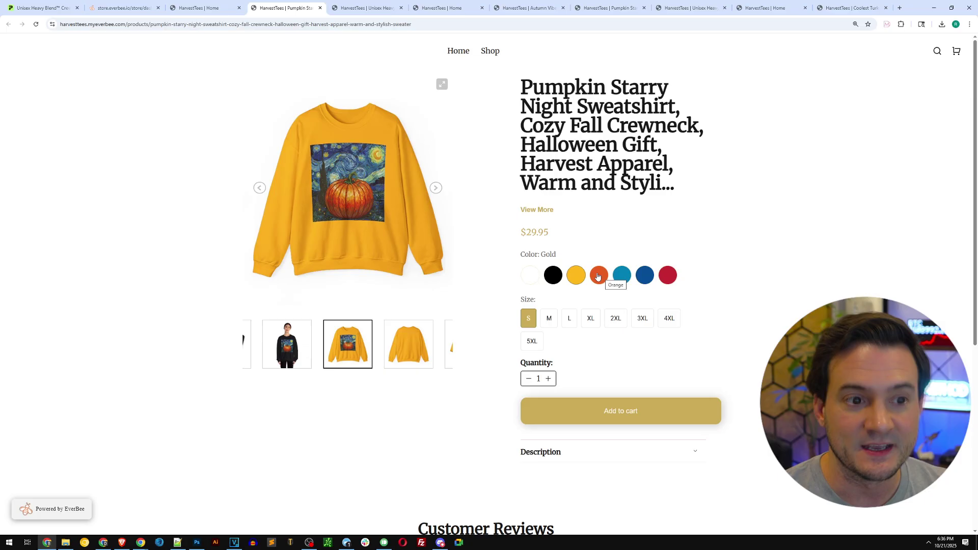
{"action": "left_click", "coordinate": [598, 277]}
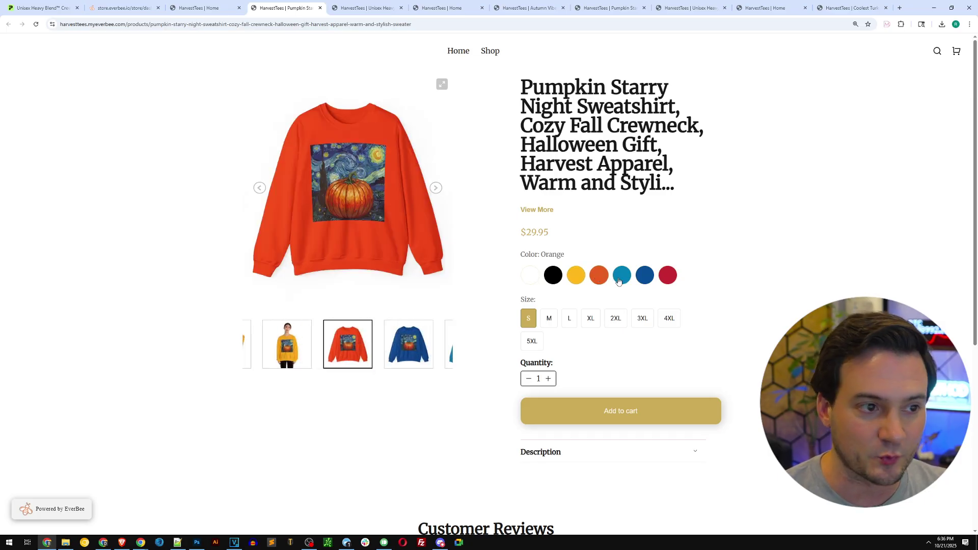
{"action": "left_click", "coordinate": [620, 282]}
{"action": "left_click", "coordinate": [640, 280]}
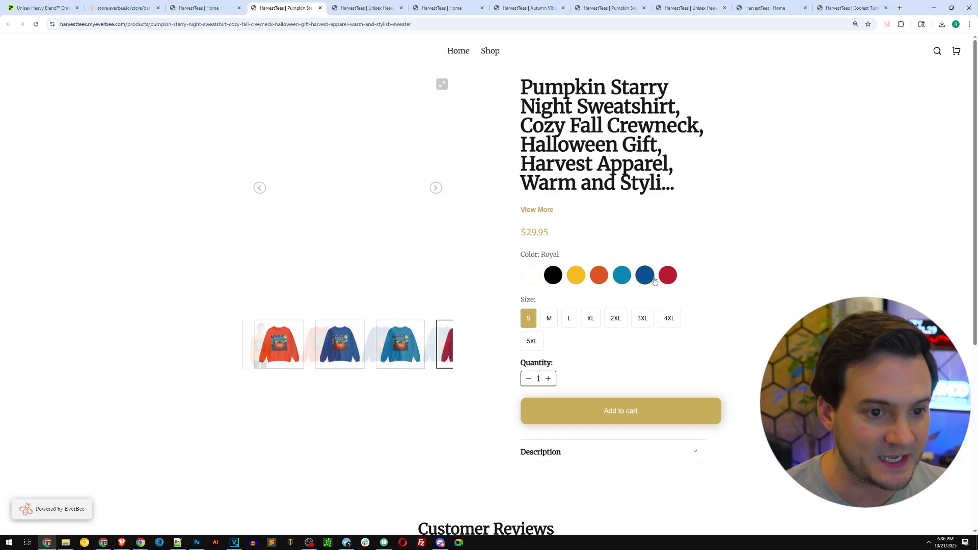
{"action": "left_click", "coordinate": [668, 284]}
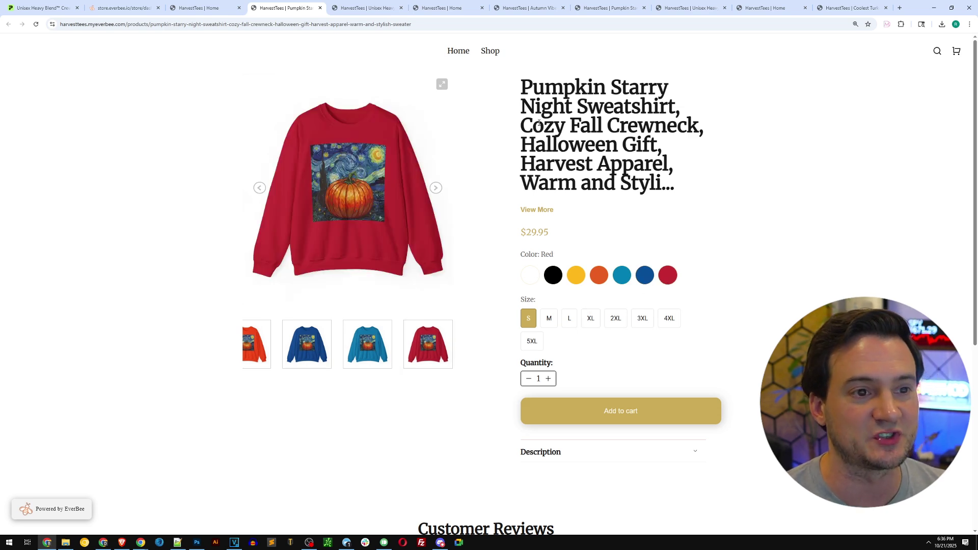
- Browse the Unisex Heavy Cotton Tee's colour variants, from grey through to dark-green avocado
{"action": "left_click", "coordinate": [380, 13]}
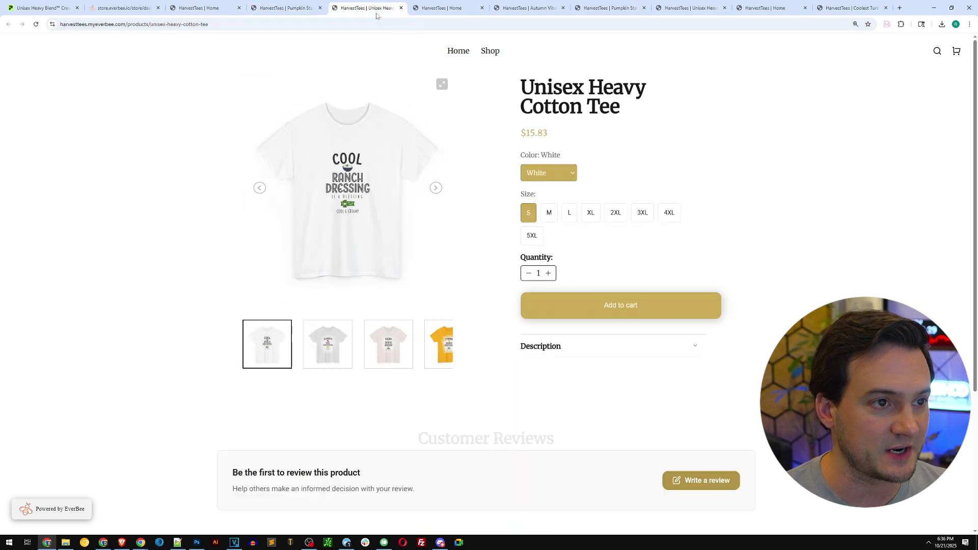
{"action": "middle_click", "coordinate": [411, 14]}
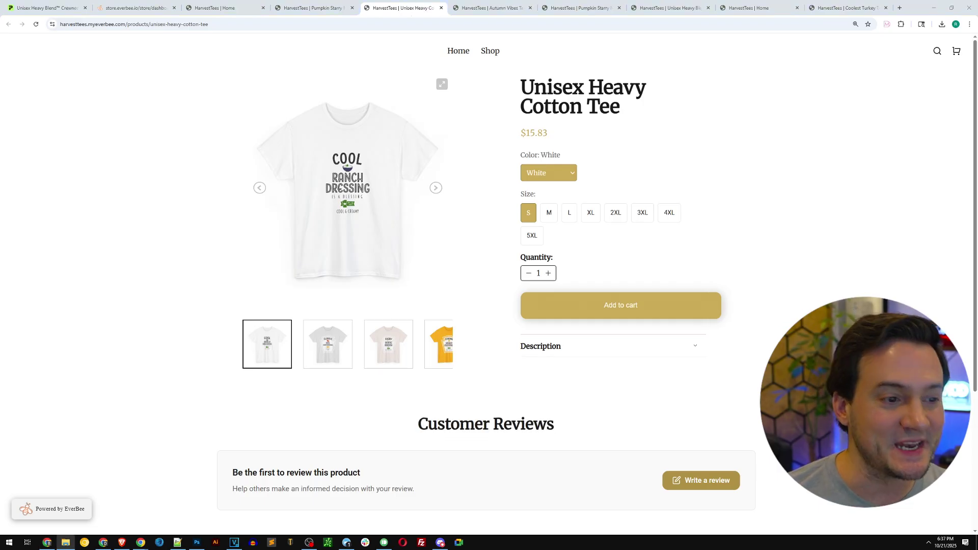
{"action": "left_click", "coordinate": [323, 355]}
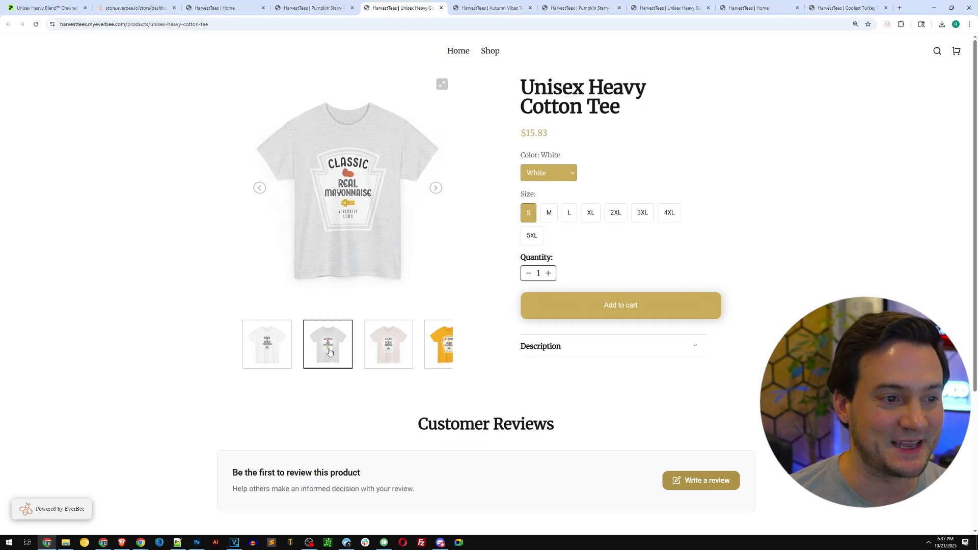
{"action": "left_click", "coordinate": [389, 346]}
{"action": "left_click", "coordinate": [412, 345]}
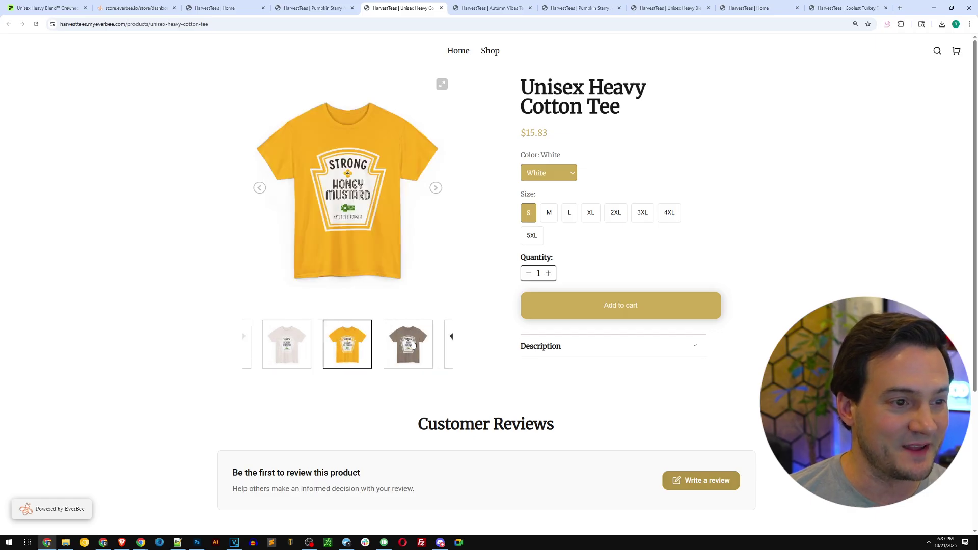
{"action": "left_click", "coordinate": [412, 347]}
{"action": "left_click", "coordinate": [412, 349]}
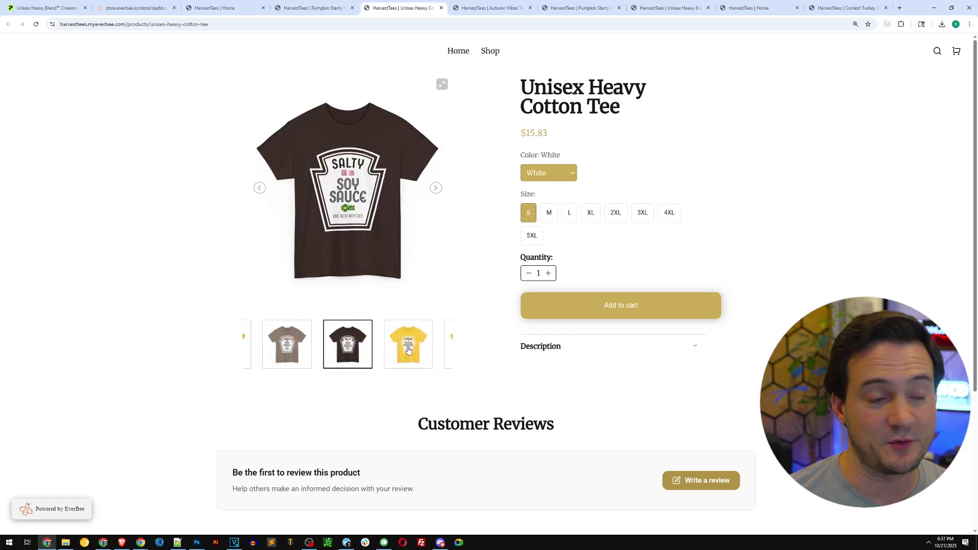
{"action": "left_click", "coordinate": [411, 349]}
{"action": "left_click", "coordinate": [404, 349]}
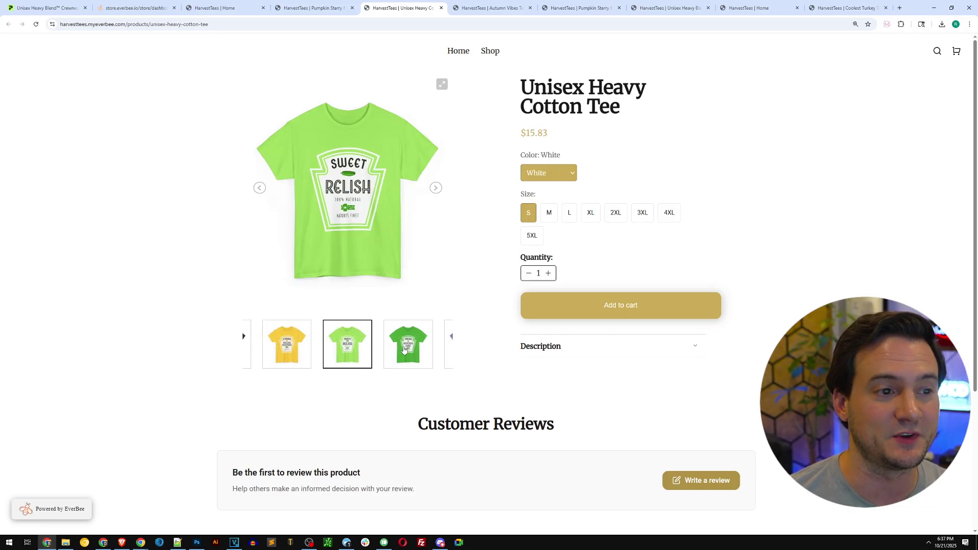
{"action": "left_click", "coordinate": [404, 349]}
- Close the Unisex Heavy Cotton Tee, Autumn Vibes, Pumpkin Starry Night and hoodie product pages
{"action": "left_click", "coordinate": [442, 8]}
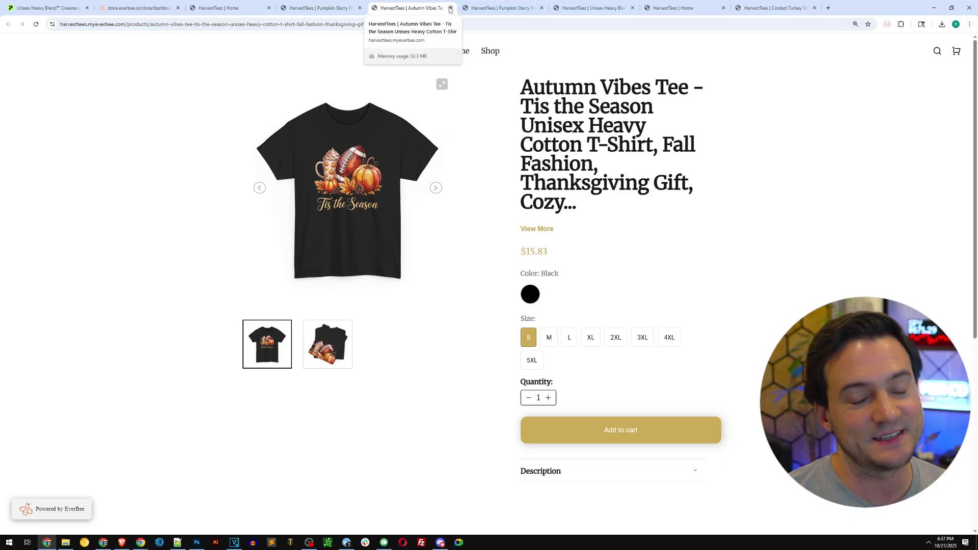
{"action": "left_click", "coordinate": [451, 8]}
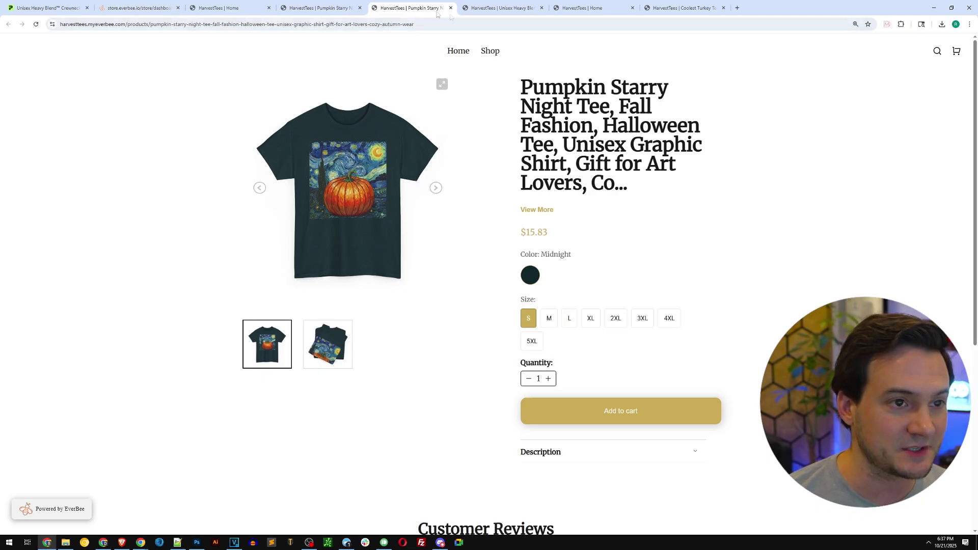
{"action": "left_click", "coordinate": [450, 8]}
{"action": "left_click", "coordinate": [442, 84]}
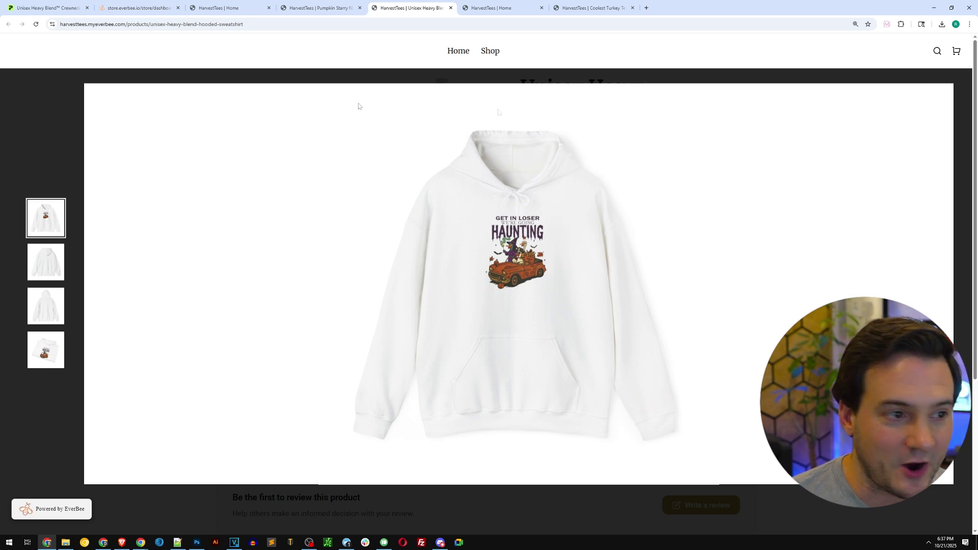
{"action": "left_click", "coordinate": [451, 9]}
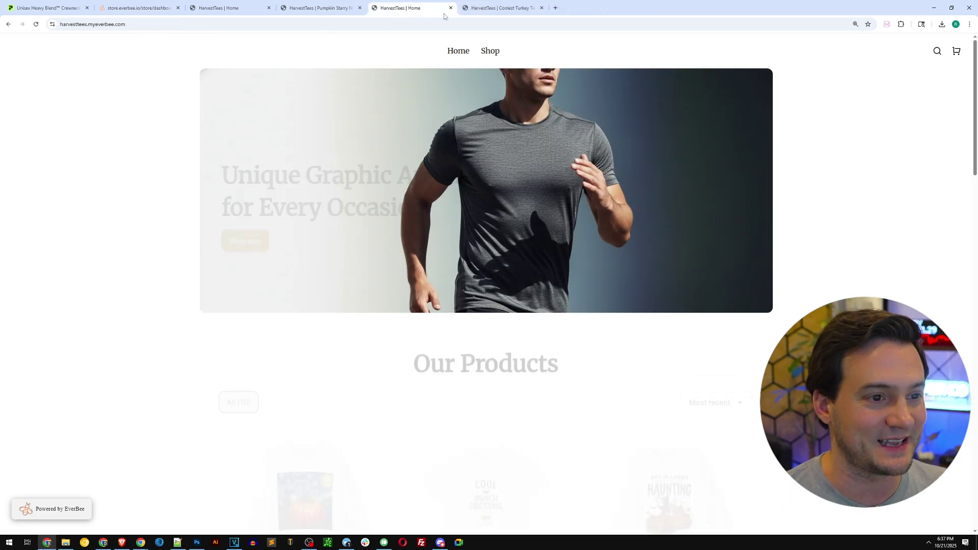
{"action": "left_click", "coordinate": [450, 8]}
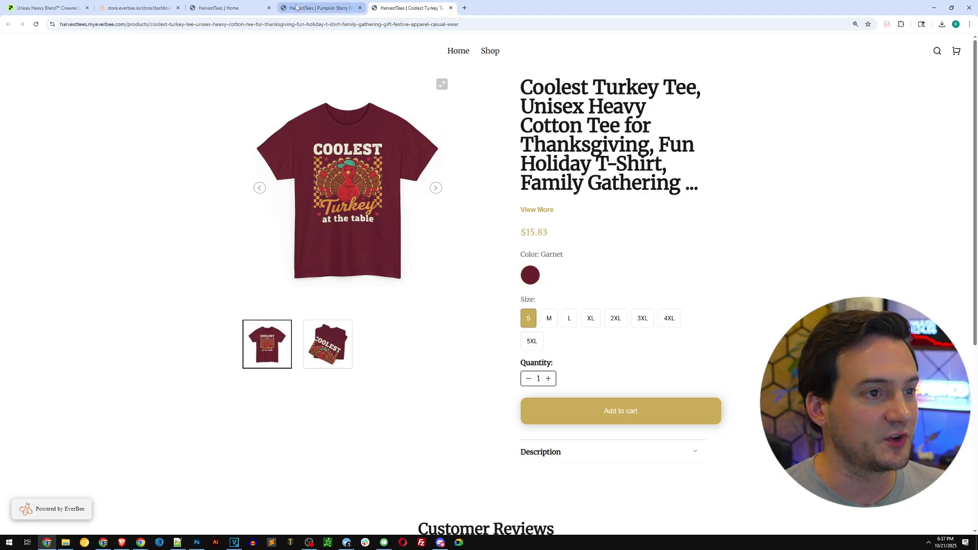
- Return to the store dashboard and launch the storefront designer with Design site
{"action": "left_click", "coordinate": [220, 8]}
{"action": "scroll", "coordinate": [676, 319], "scroll_direction": "up", "scroll_amount": 9}
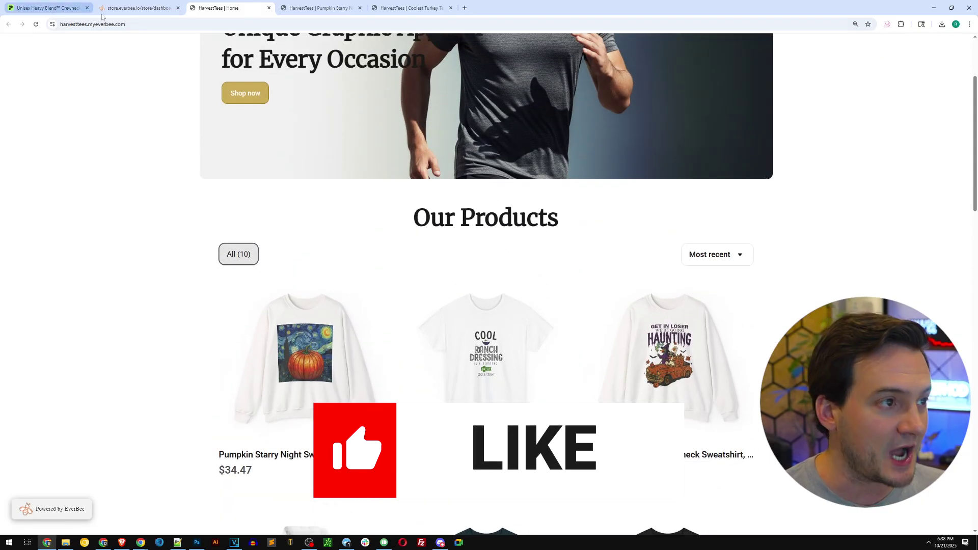
{"action": "left_click", "coordinate": [137, 8]}
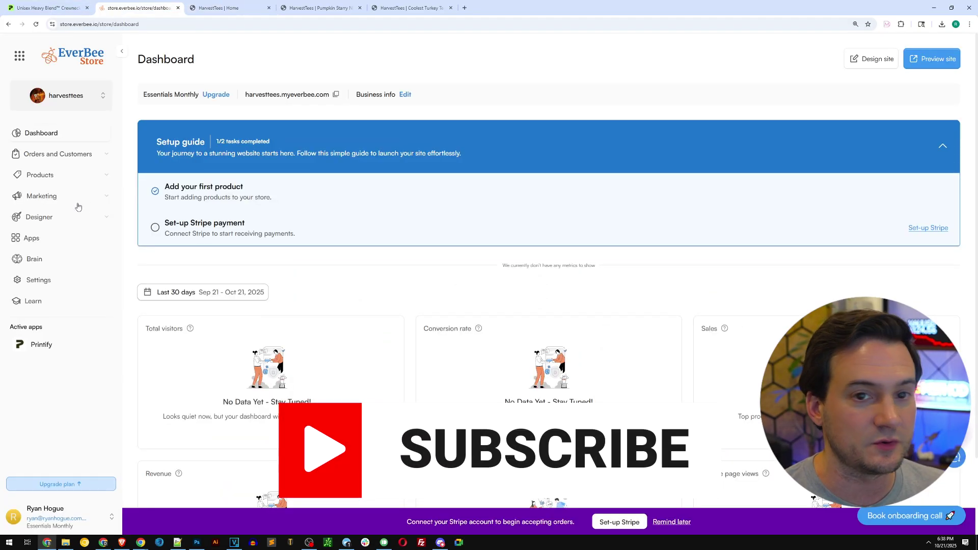
{"action": "left_click", "coordinate": [861, 60]}
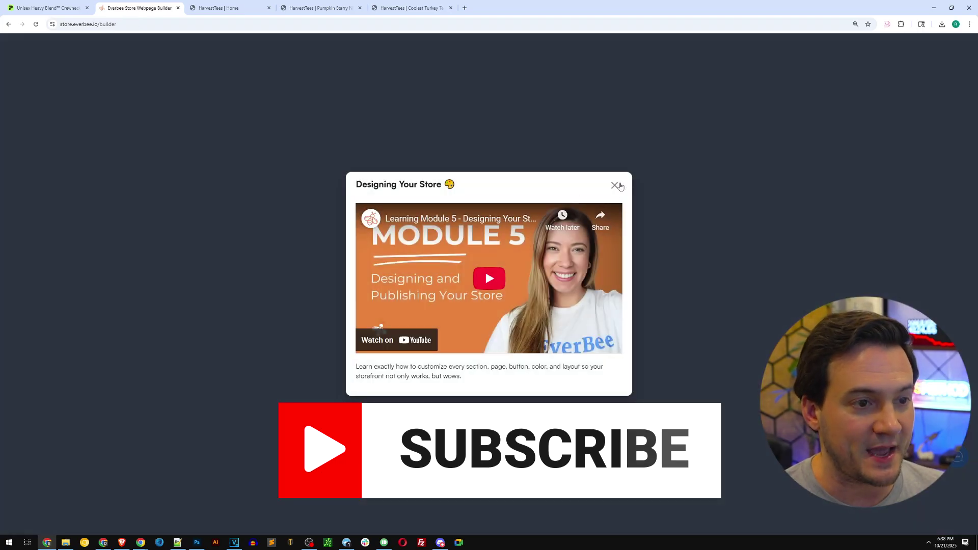
- Dismiss the Designing Your Store video and select the Hero section in the page preview
{"action": "left_click", "coordinate": [620, 188]}
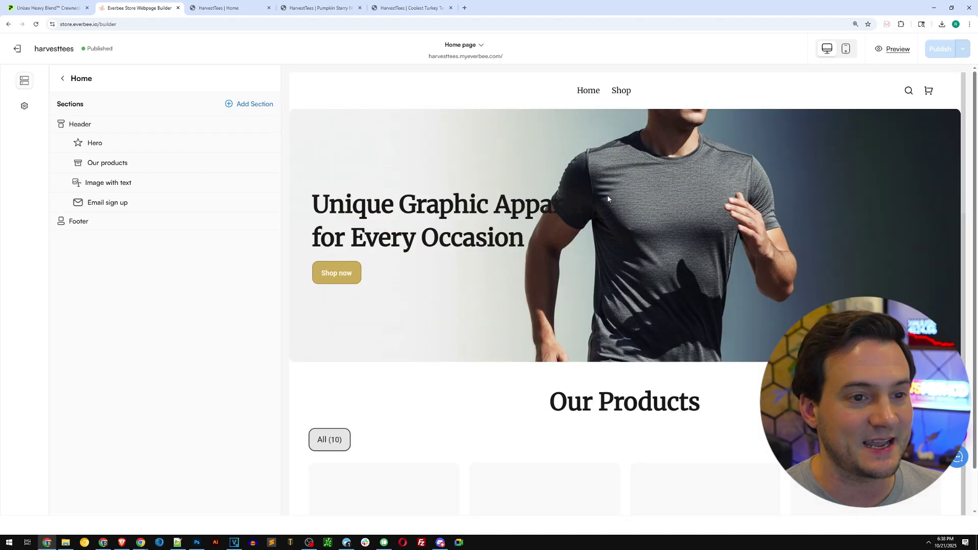
{"action": "left_click", "coordinate": [714, 176]}
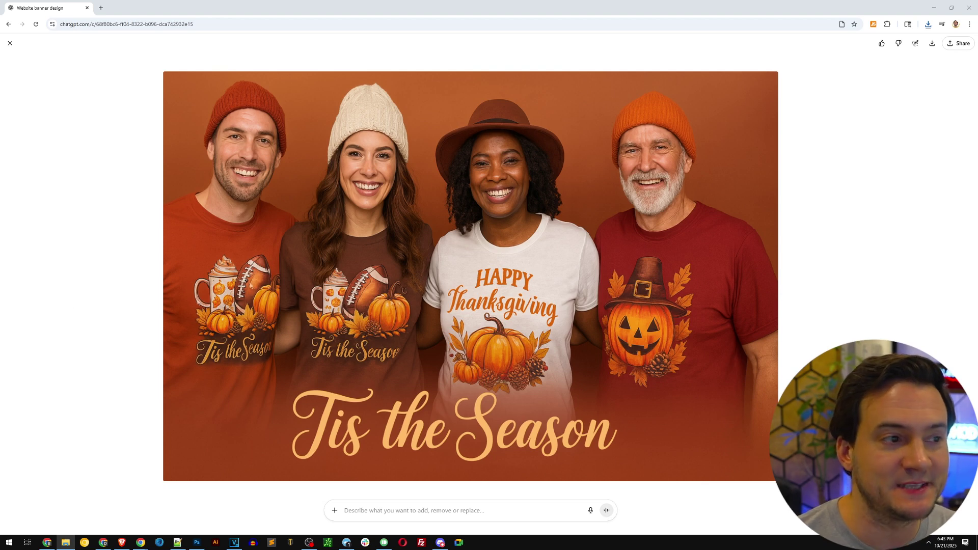
- Exit ChatGPT's full-size banner view, select the banner prompt text, and close ChatGPT
{"action": "left_click", "coordinate": [10, 45]}
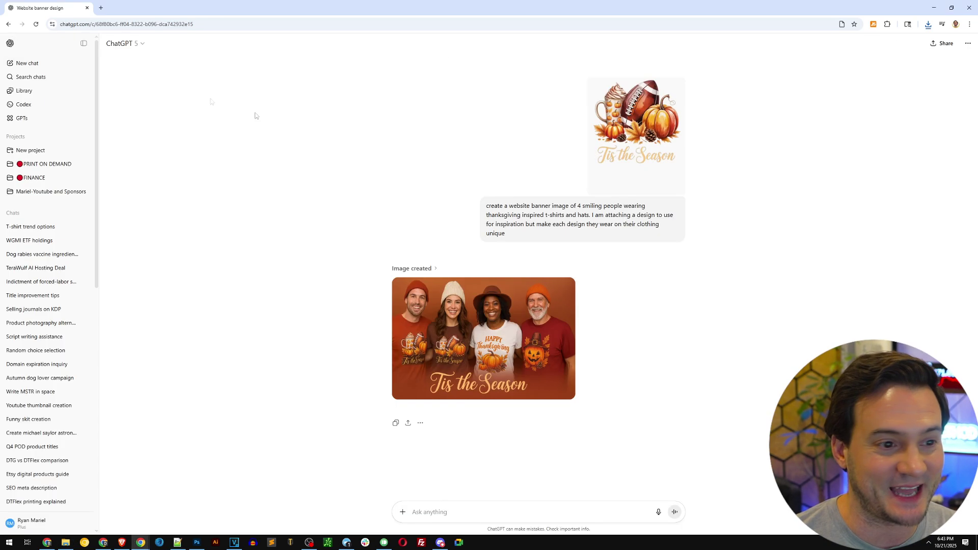
{"action": "left_click_drag", "start_coordinate": [487, 207], "coordinate": [655, 235]}
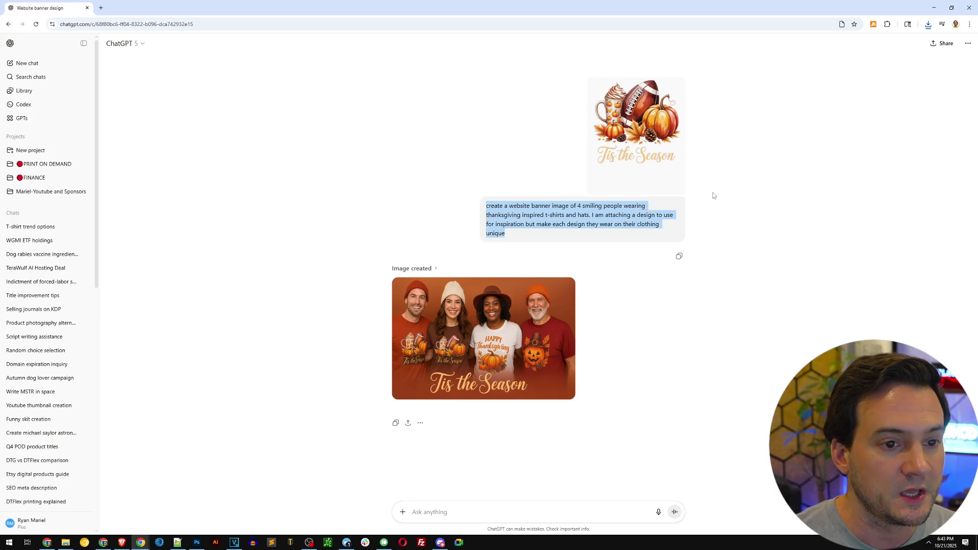
{"action": "left_click", "coordinate": [970, 8]}
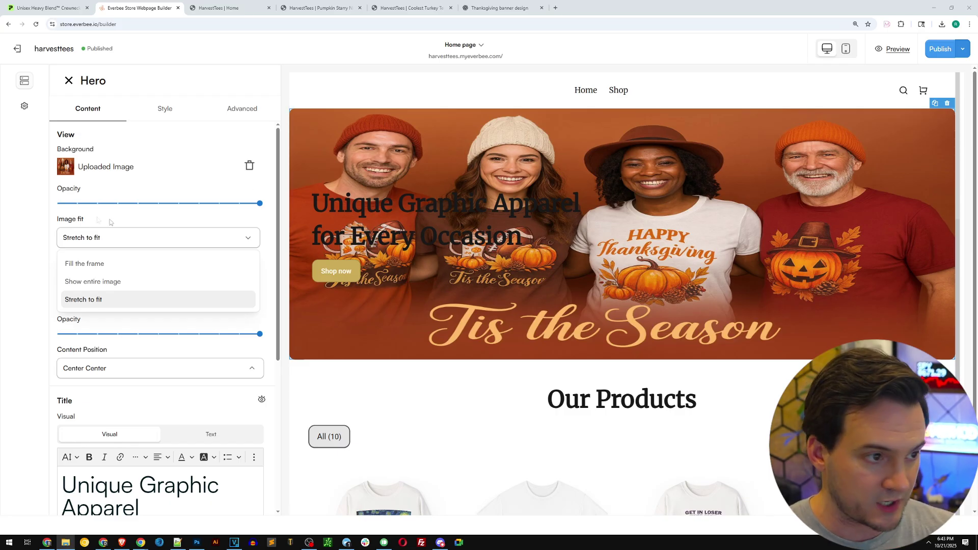
- Set the hero banner's Image fit to Fill the frame after briefly trying the full-image option
{"action": "key", "text": "Print"}
{"action": "left_click_drag", "start_coordinate": [44, 209], "coordinate": [291, 324]}
{"action": "key", "text": "ctrl+c"}
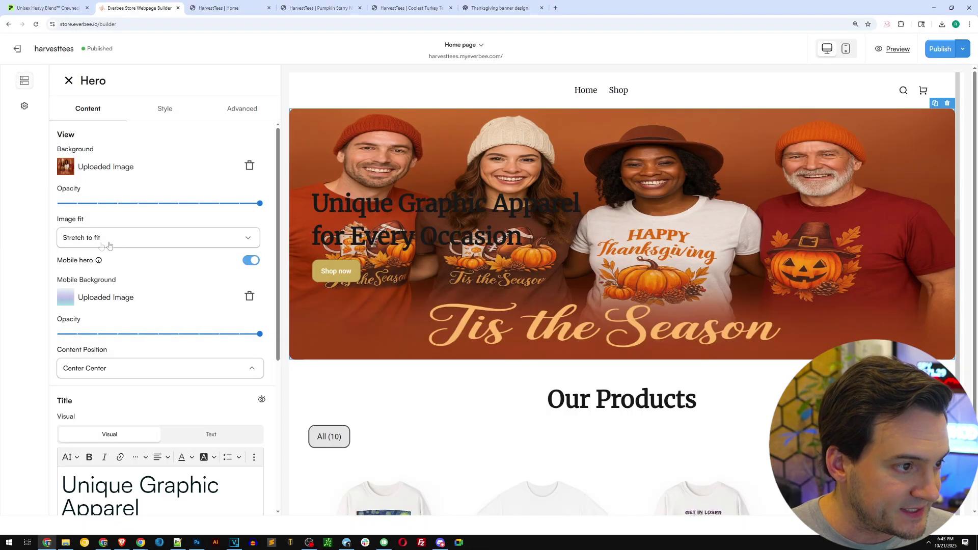
{"action": "left_click", "coordinate": [106, 245]}
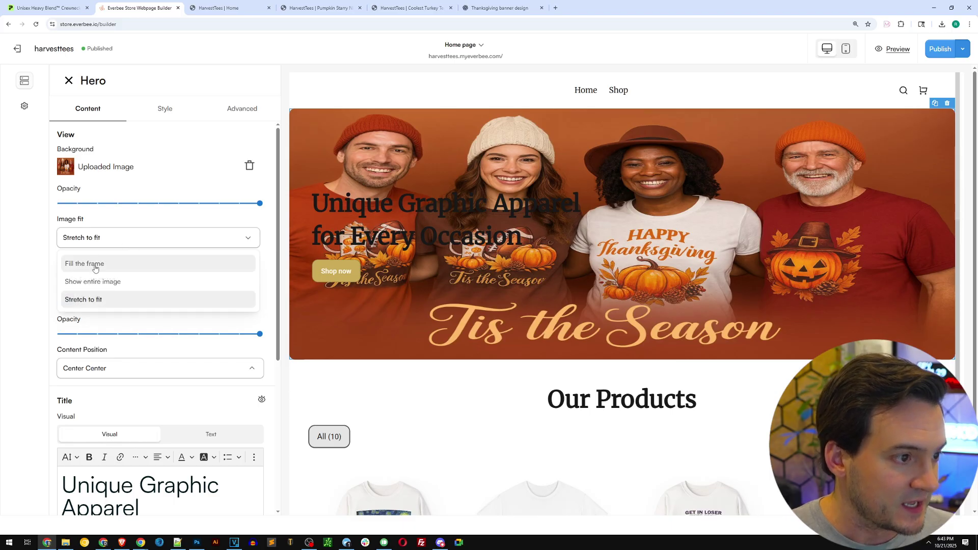
{"action": "left_click", "coordinate": [95, 268]}
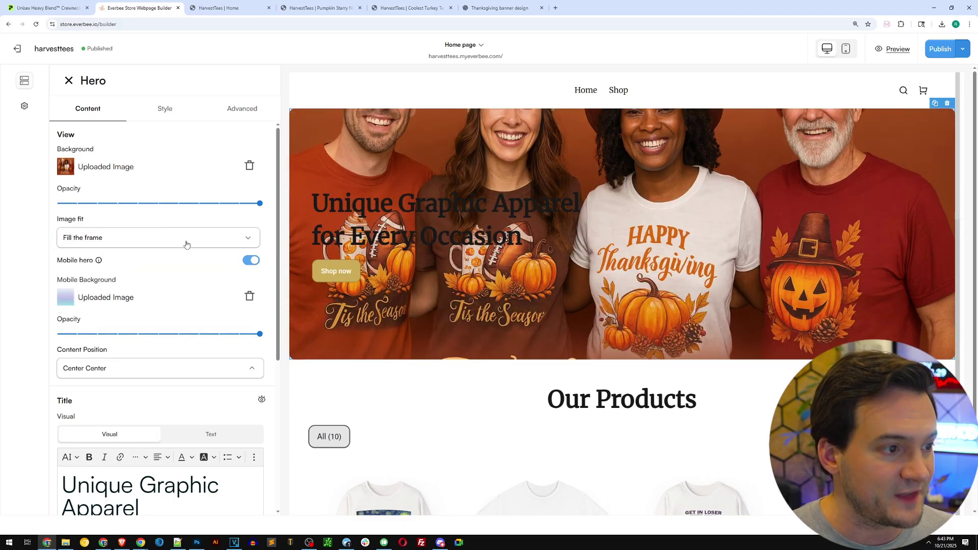
{"action": "left_click", "coordinate": [186, 245]}
{"action": "left_click", "coordinate": [92, 281]}
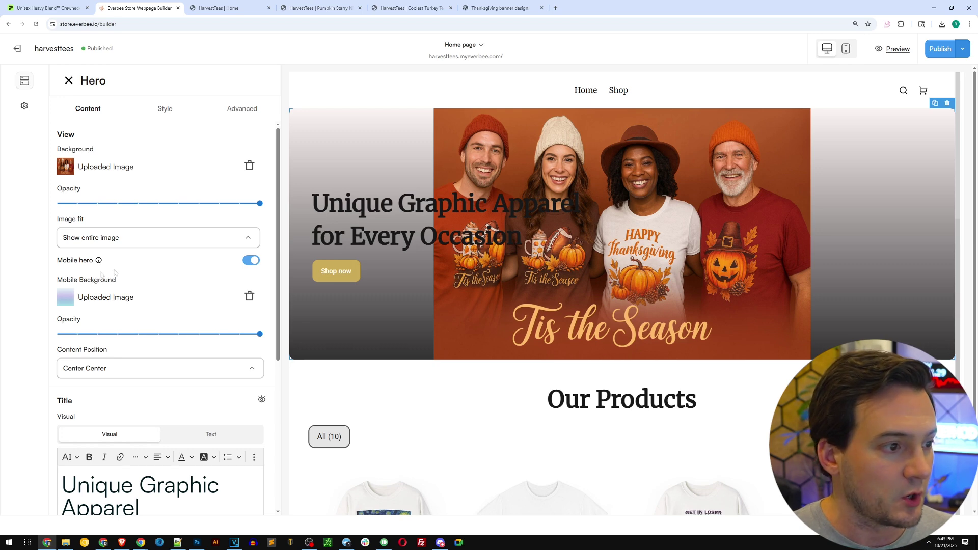
{"action": "left_click", "coordinate": [109, 239]}
{"action": "left_click", "coordinate": [82, 268]}
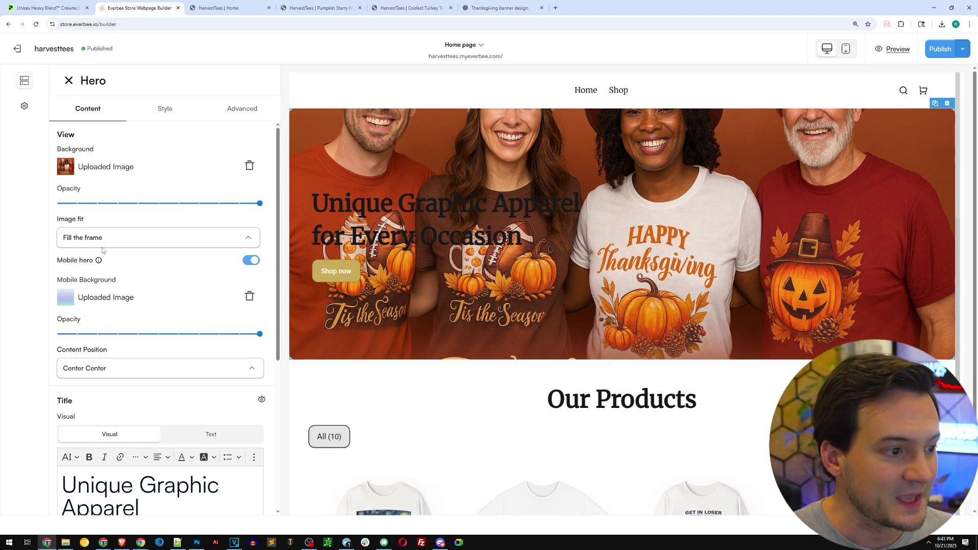
- Try Center Top for the hero content position, then set it back to Center Center
{"action": "left_click", "coordinate": [120, 368]}
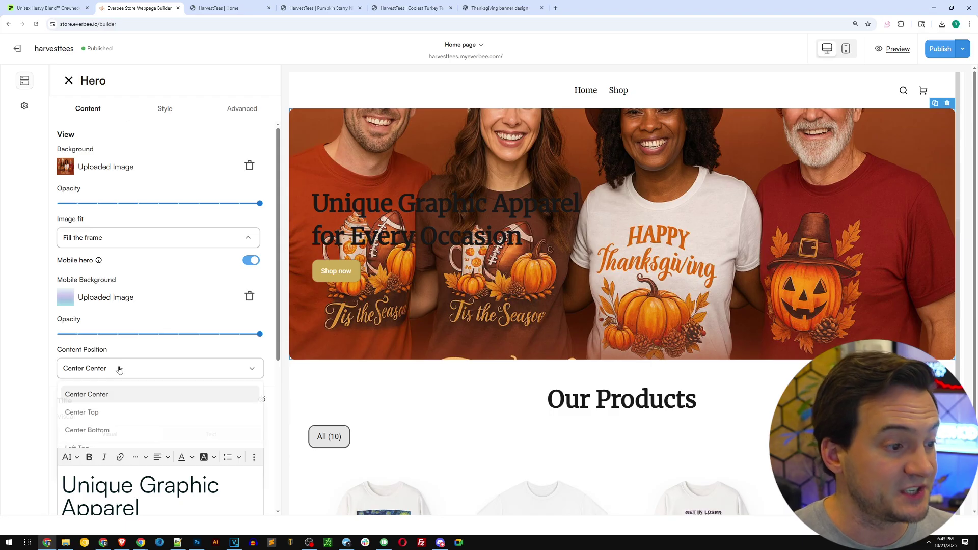
{"action": "left_click", "coordinate": [102, 411]}
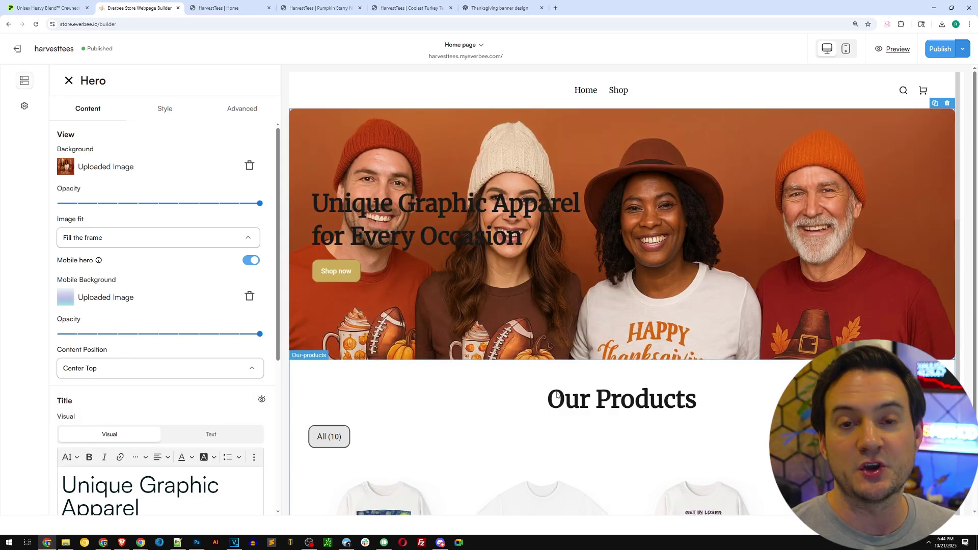
{"action": "left_click", "coordinate": [132, 370]}
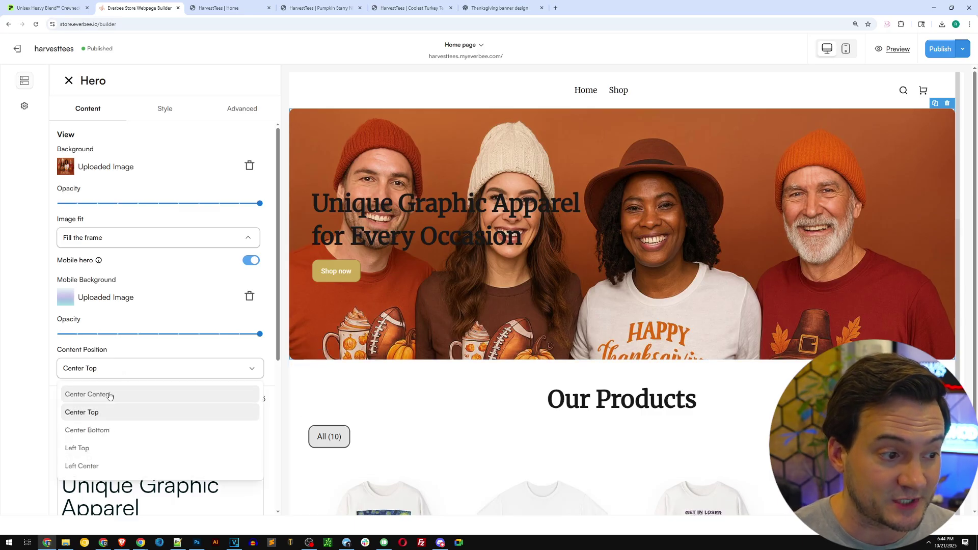
{"action": "left_click", "coordinate": [110, 395]}
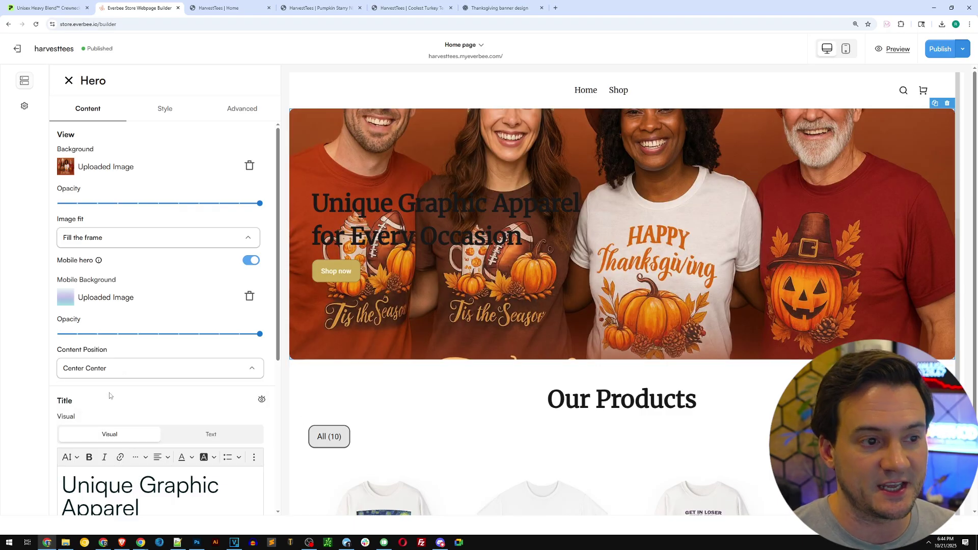
{"action": "scroll", "coordinate": [165, 394], "scroll_direction": "down", "scroll_amount": 3}
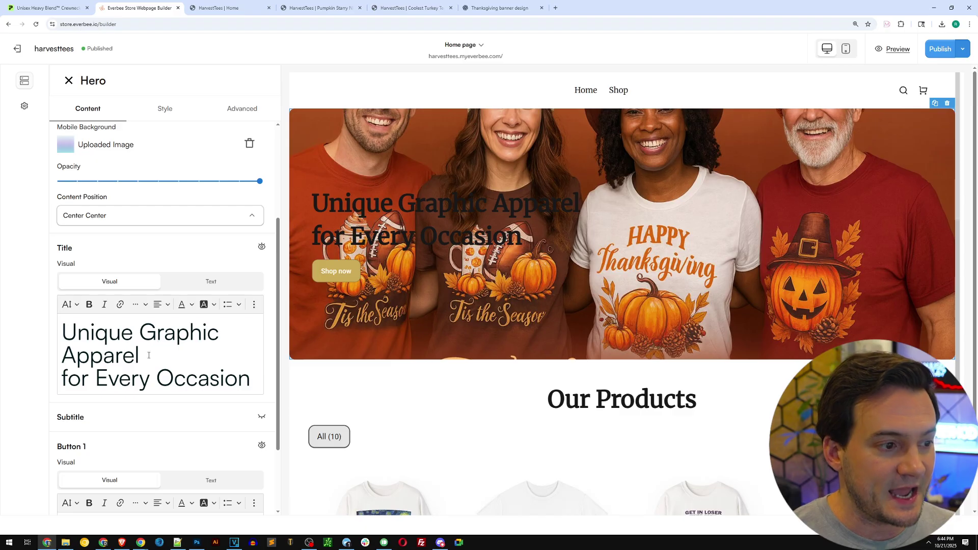
- Change the hero title to 'The perfect apparel for Thanksgiving day'
{"action": "left_click", "coordinate": [223, 346]}
{"action": "key", "text": "ctrl+a"}
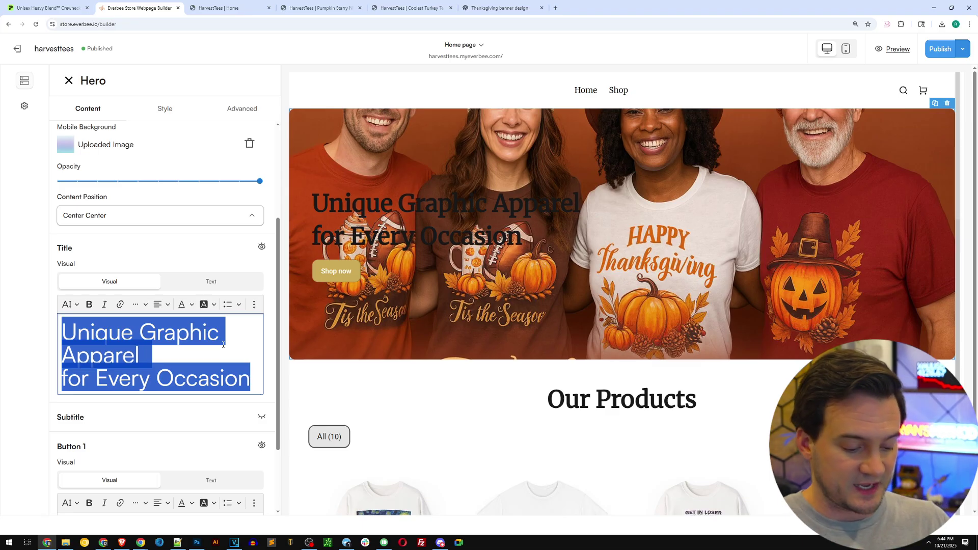
{"action": "type", "text": "The perfect app"}
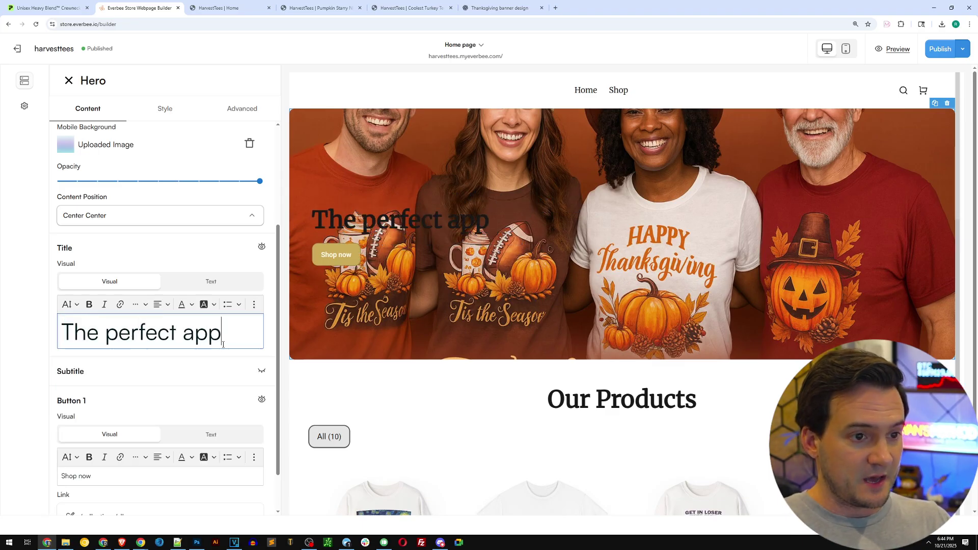
{"action": "type", "text": "arel for Thanksgiving "}
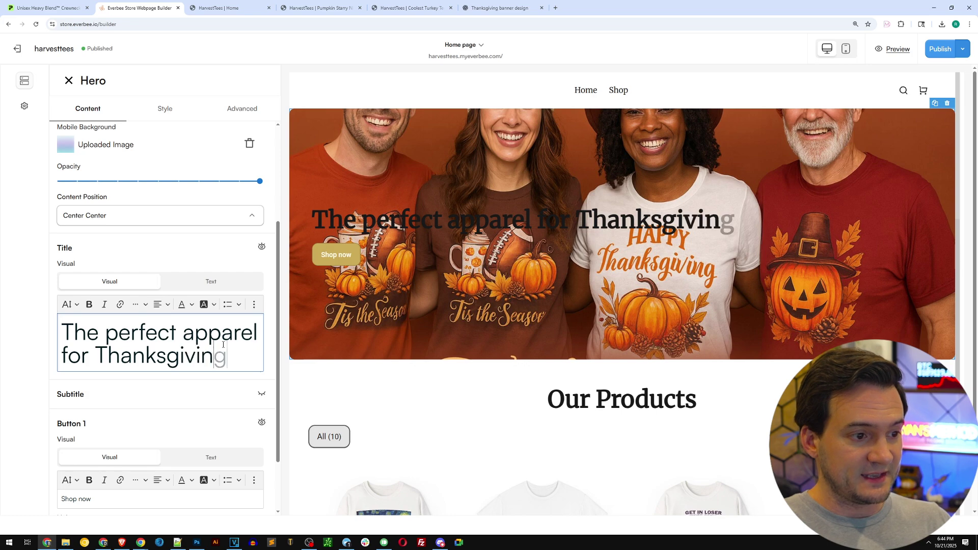
{"action": "type", "text": "day"}
{"action": "scroll", "coordinate": [194, 389], "scroll_direction": "down", "scroll_amount": 2}
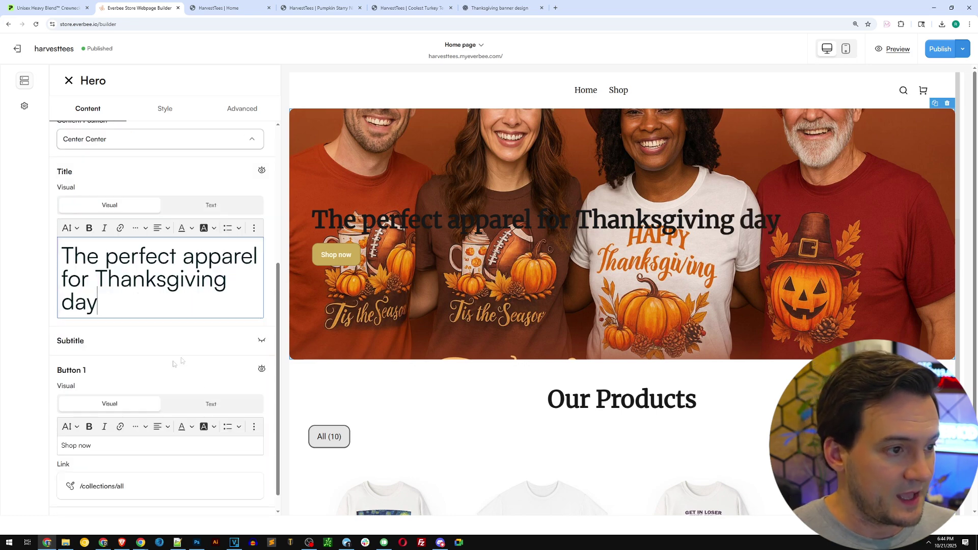
- Make the hero headline white, then publish the site and open a live preview
{"action": "left_click", "coordinate": [192, 228]}
{"action": "key", "text": "ctrl+a"}
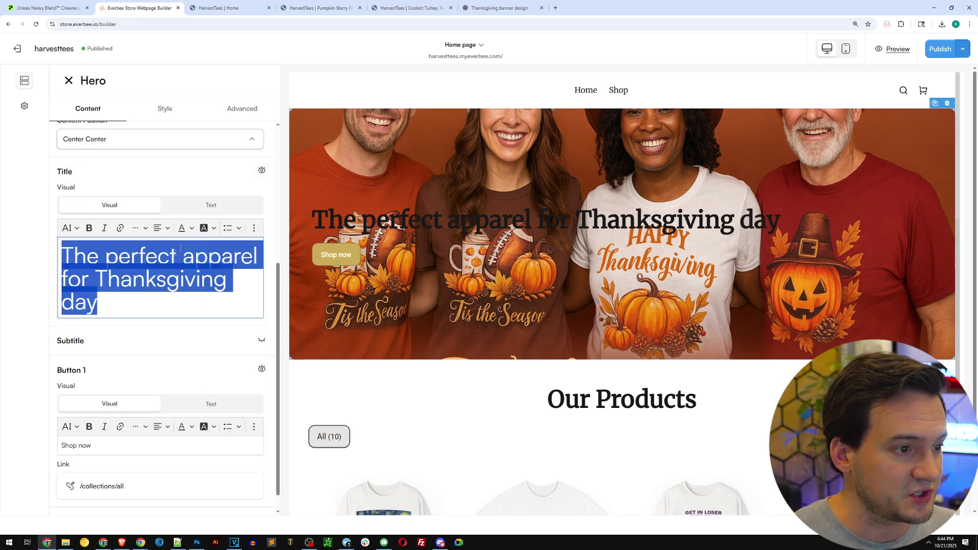
{"action": "left_click", "coordinate": [191, 228]}
{"action": "left_click", "coordinate": [214, 260]}
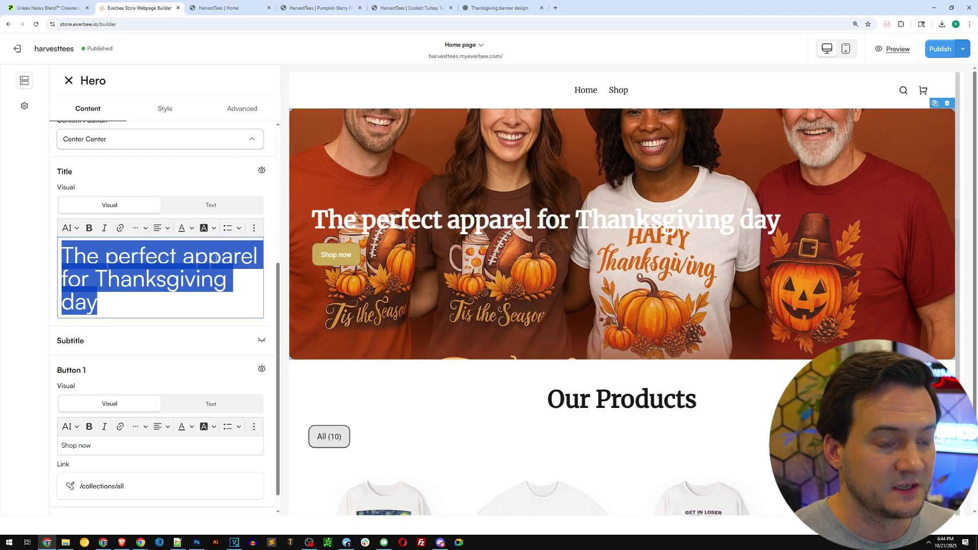
{"action": "key", "text": "BackSpace"}
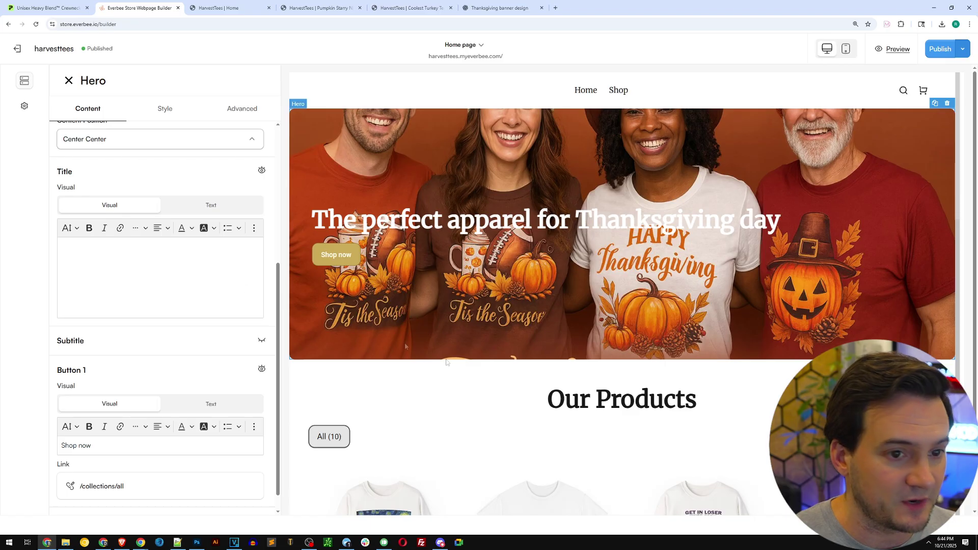
{"action": "left_click", "coordinate": [933, 53]}
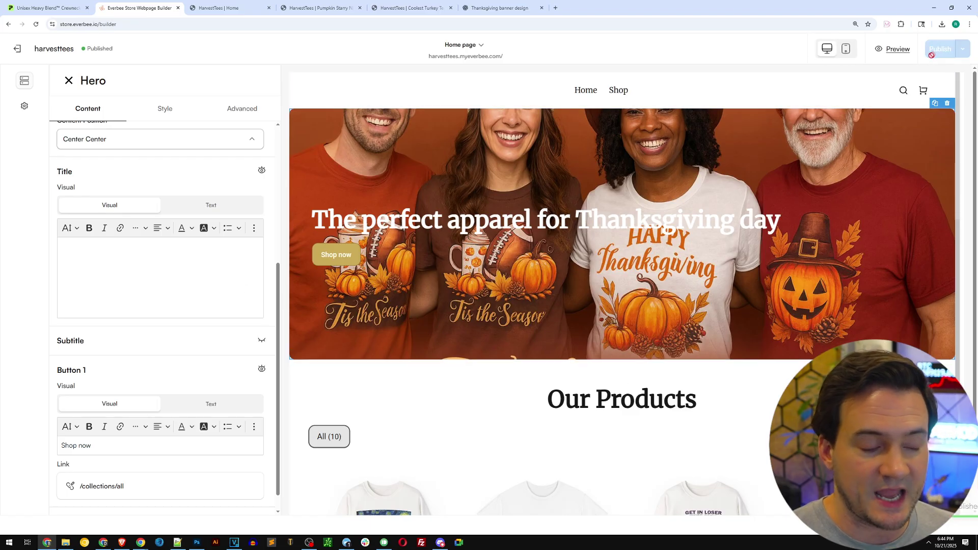
{"action": "left_click", "coordinate": [898, 49]}
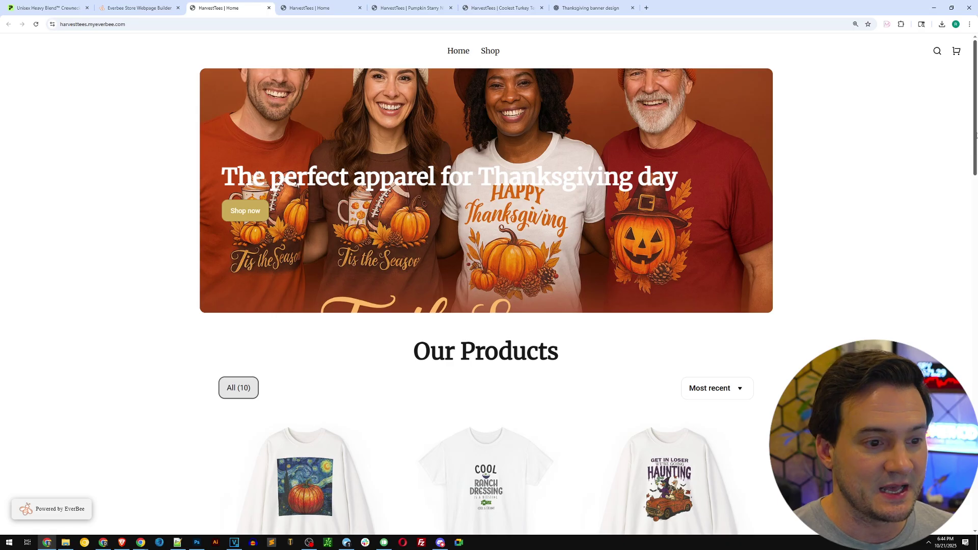
- Scroll the live harvesttees storefront from the hero to the VIP sign-up, then return to the builder
{"action": "scroll", "coordinate": [976, 135], "scroll_direction": "down", "scroll_amount": 1}
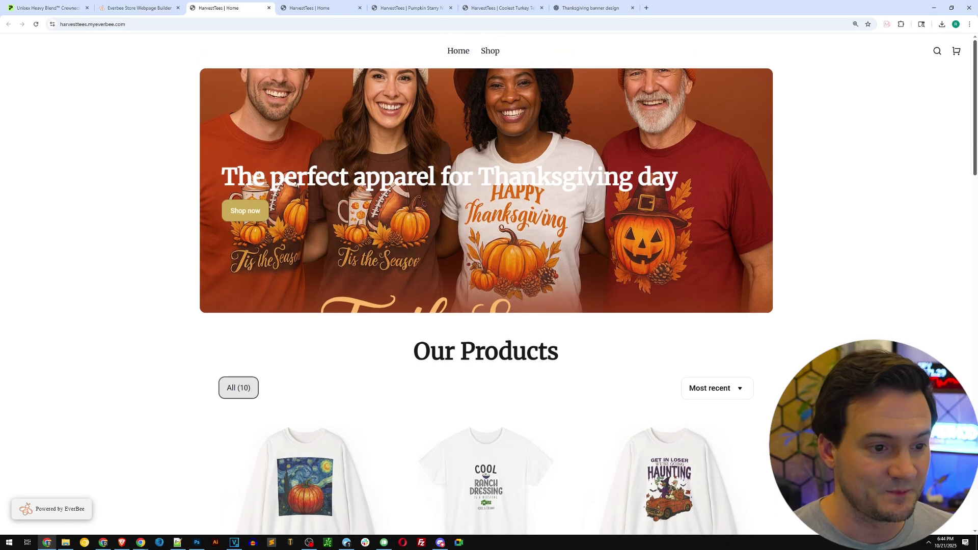
{"action": "left_click_drag", "start_coordinate": [975, 135], "coordinate": [956, 328]}
{"action": "scroll", "coordinate": [601, 389], "scroll_direction": "down", "scroll_amount": 6}
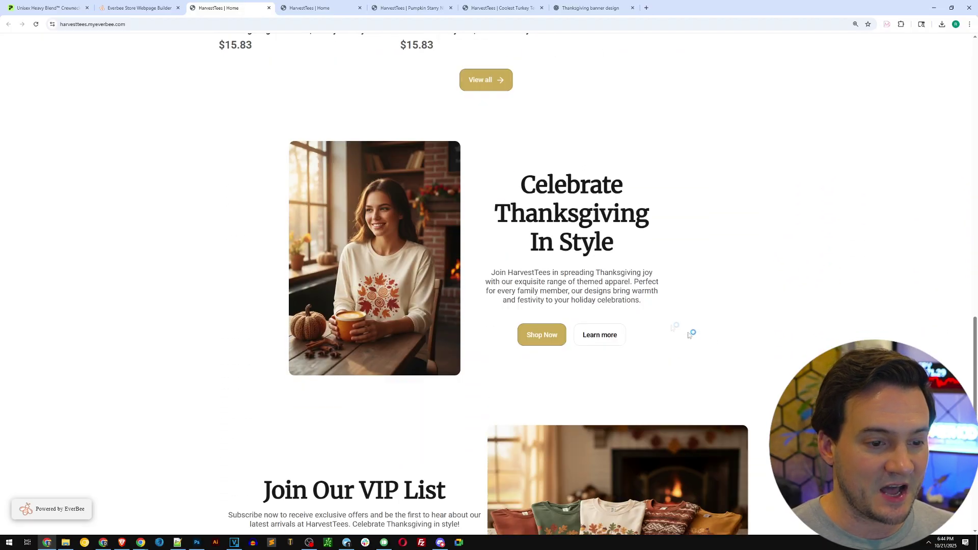
{"action": "scroll", "coordinate": [689, 335], "scroll_direction": "down", "scroll_amount": 5}
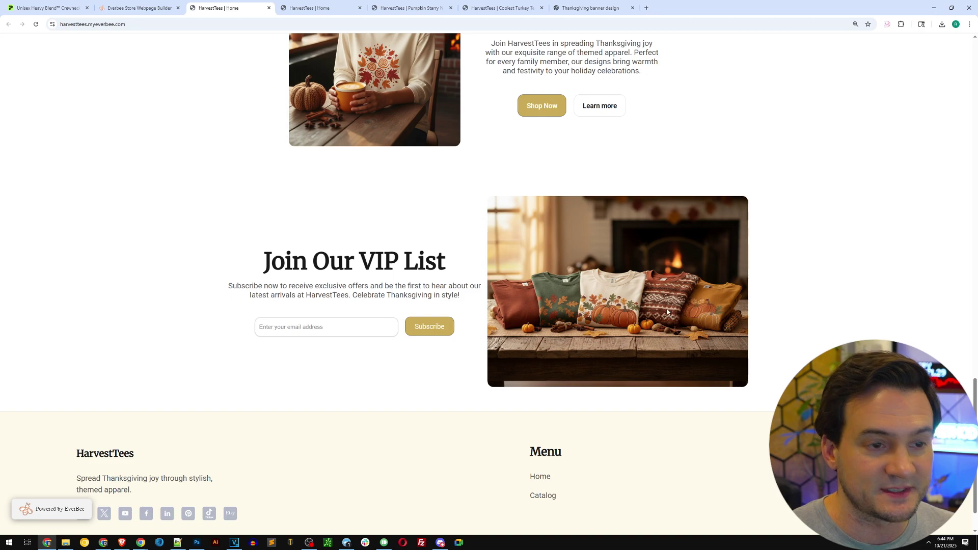
{"action": "scroll", "coordinate": [668, 312], "scroll_direction": "up", "scroll_amount": 5}
{"action": "scroll", "coordinate": [673, 312], "scroll_direction": "down", "scroll_amount": 5}
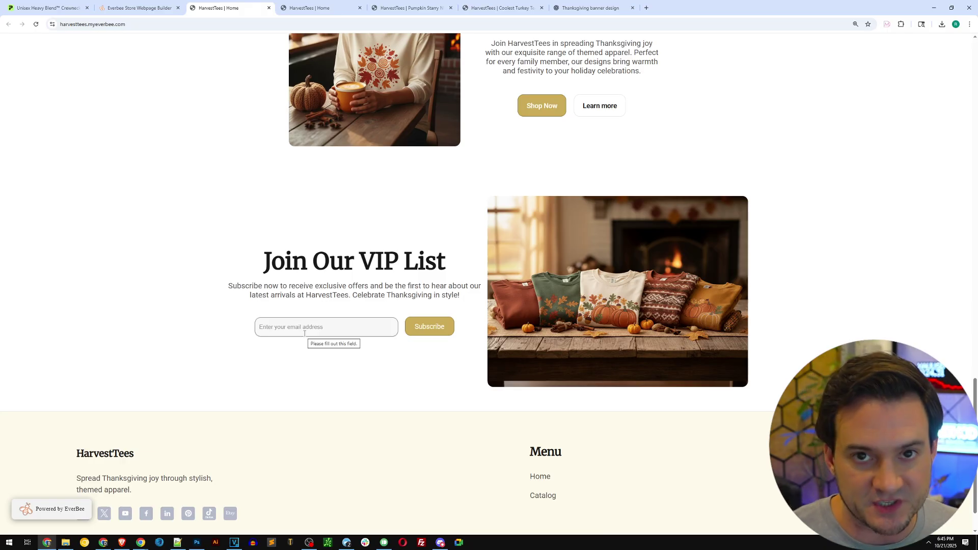
{"action": "scroll", "coordinate": [488, 247], "scroll_direction": "up", "scroll_amount": 5}
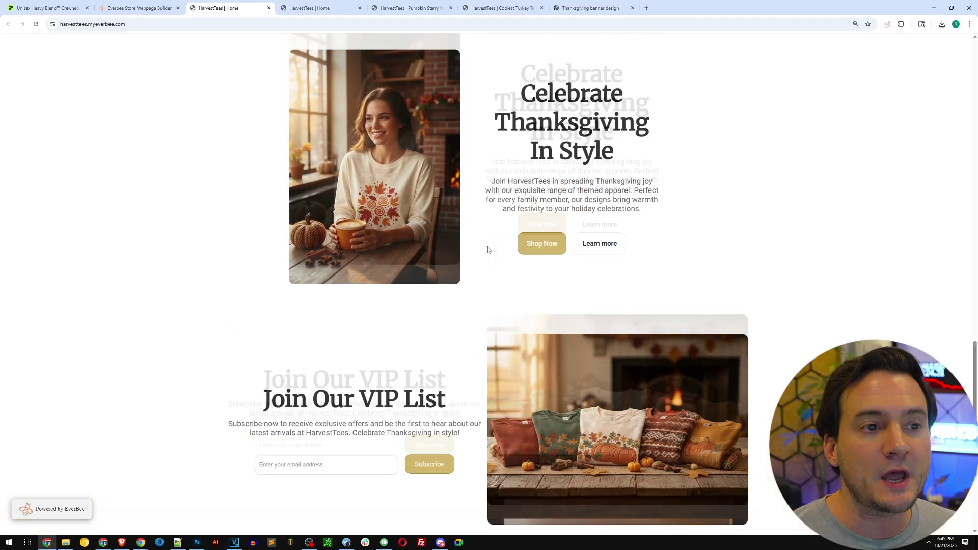
{"action": "left_click", "coordinate": [135, 8]}
- Go to Marketing > Email from the dashboard, dismiss the popups, and view the Welcome Series automation
{"action": "scroll", "coordinate": [240, 115], "scroll_direction": "up", "scroll_amount": 5}
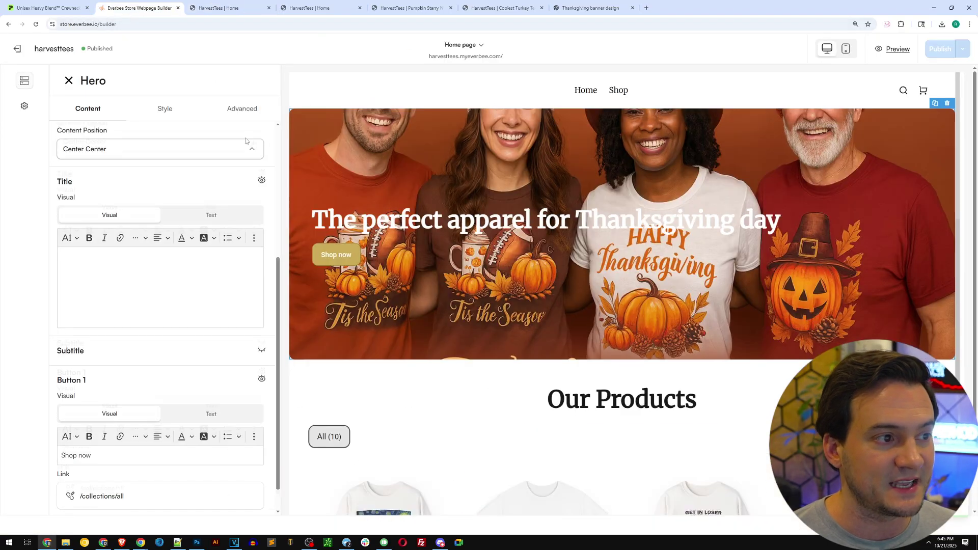
{"action": "left_click", "coordinate": [22, 48]}
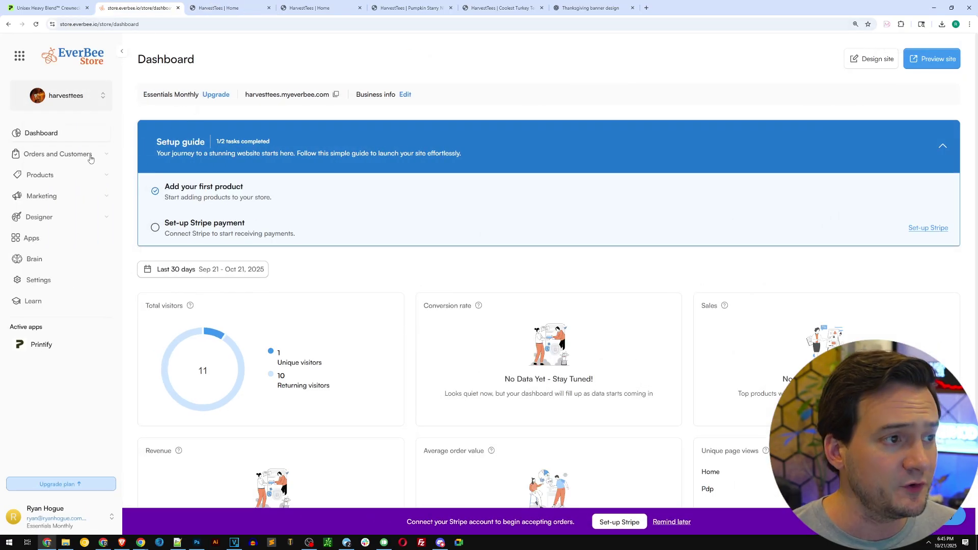
{"action": "left_click", "coordinate": [108, 197]}
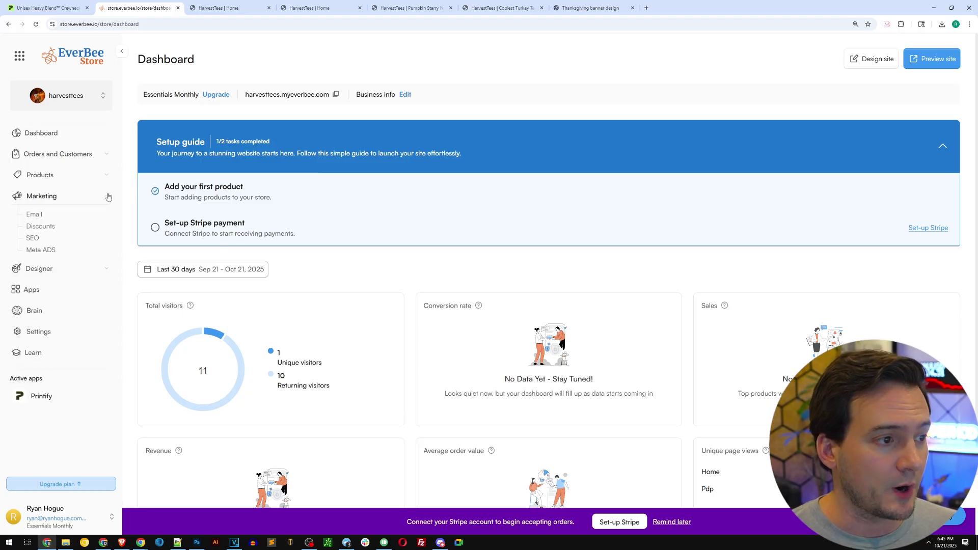
{"action": "left_click", "coordinate": [31, 214]}
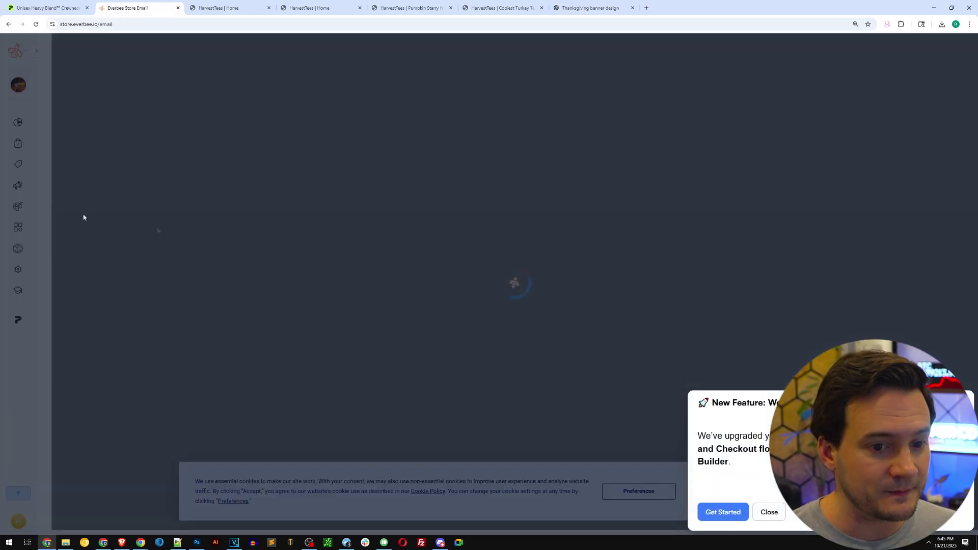
{"action": "left_click", "coordinate": [770, 511]}
{"action": "left_click", "coordinate": [718, 491]}
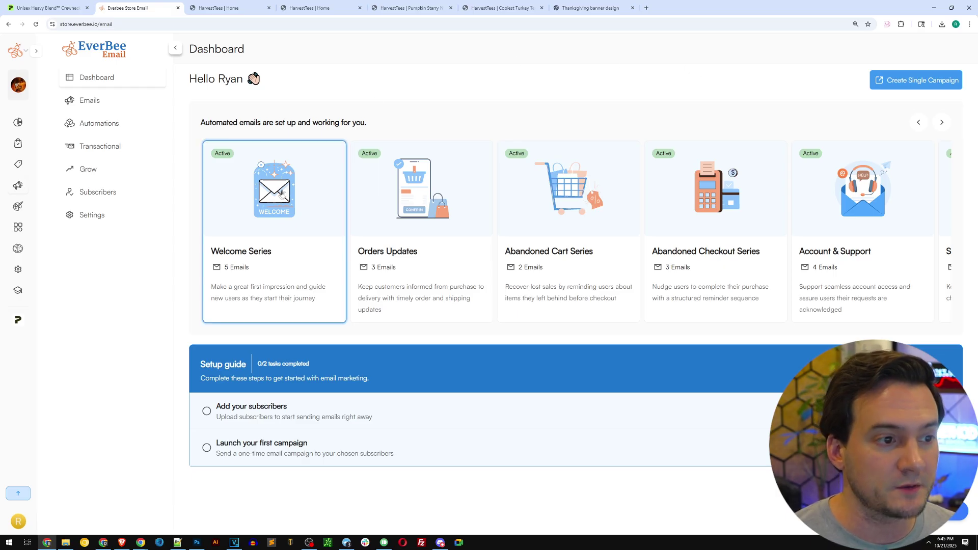
{"action": "left_click", "coordinate": [273, 198]}
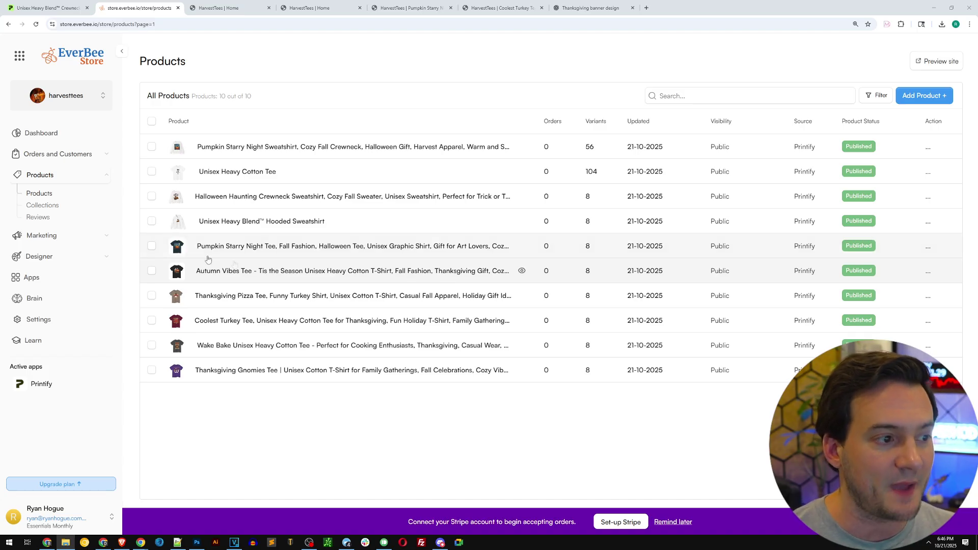
- Open the site builder from Designer and scroll through the home page sections
{"action": "left_click", "coordinate": [101, 259]}
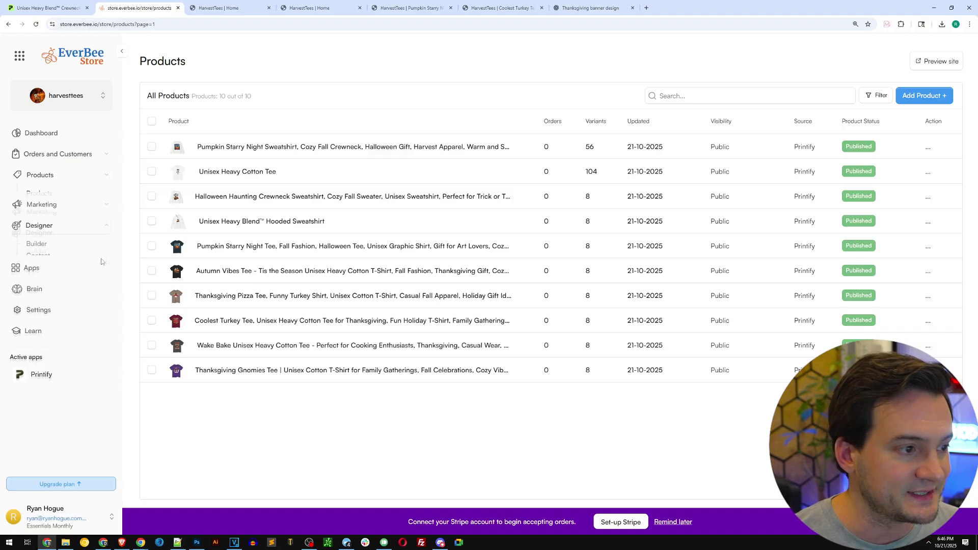
{"action": "left_click", "coordinate": [38, 243]}
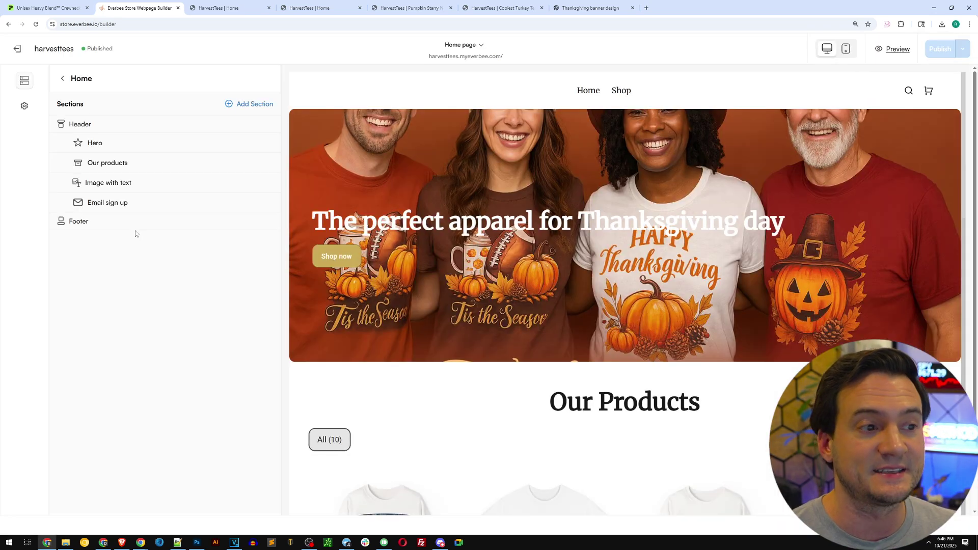
{"action": "scroll", "coordinate": [665, 228], "scroll_direction": "down", "scroll_amount": 5}
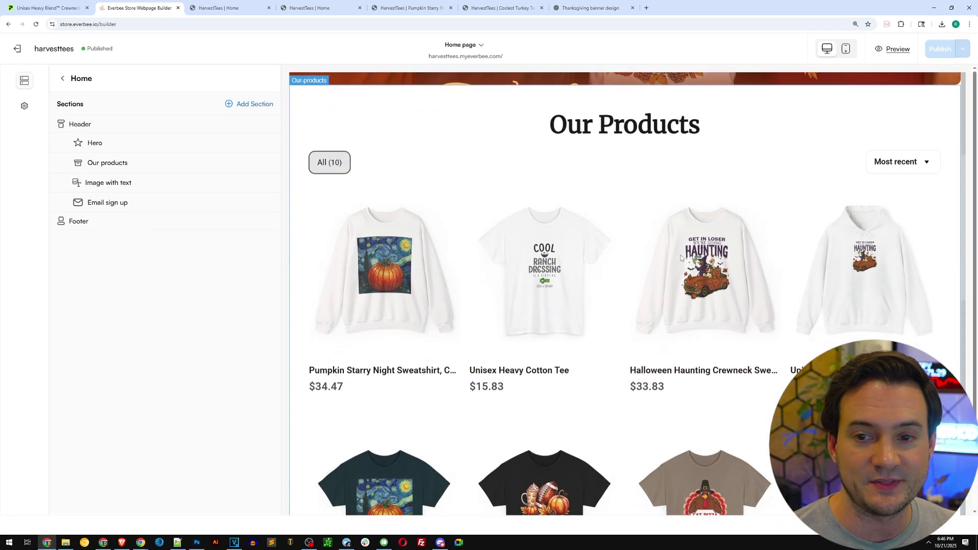
{"action": "scroll", "coordinate": [560, 229], "scroll_direction": "up", "scroll_amount": 3}
- Exit to the dashboard, view the EverBee Brain data-source map, and return to the dashboard
{"action": "left_click", "coordinate": [18, 50]}
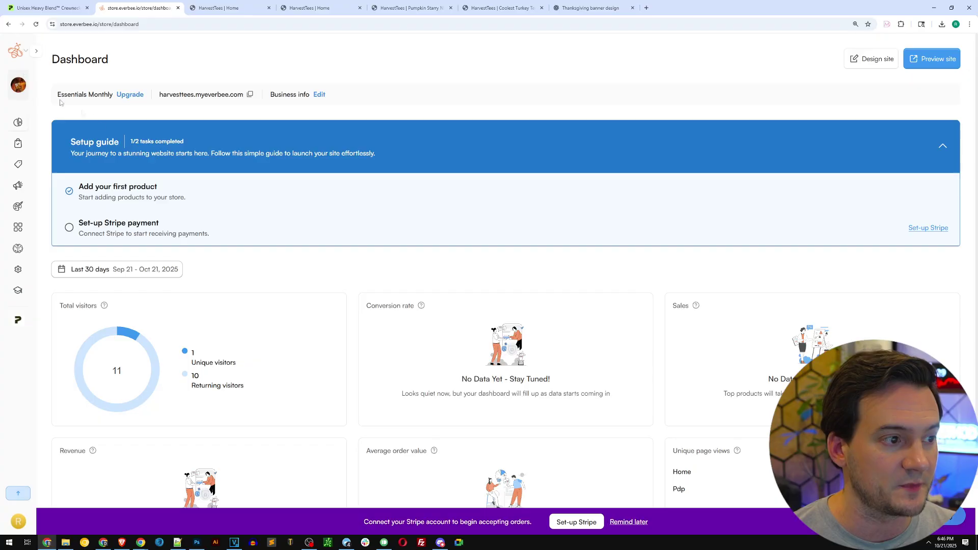
{"action": "left_click", "coordinate": [19, 250]}
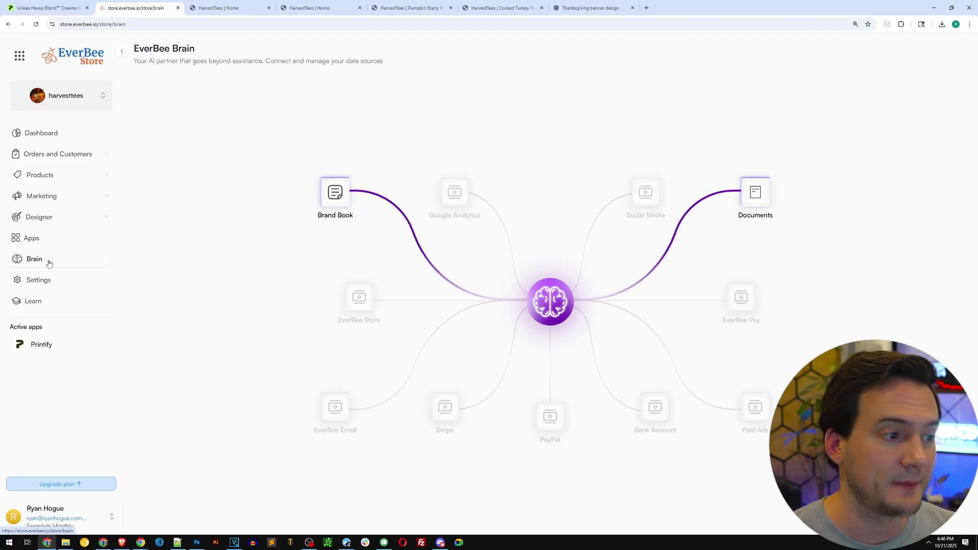
{"action": "left_click", "coordinate": [39, 137]}
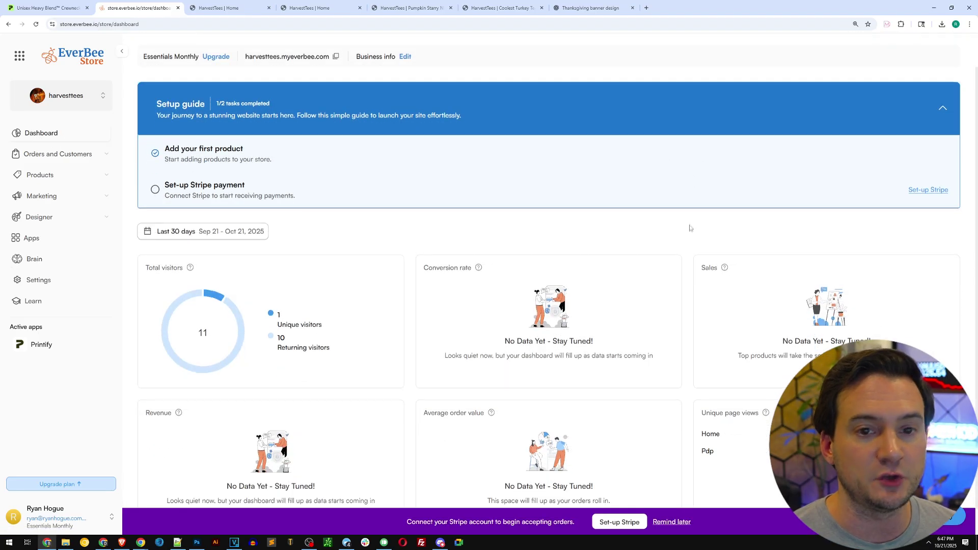